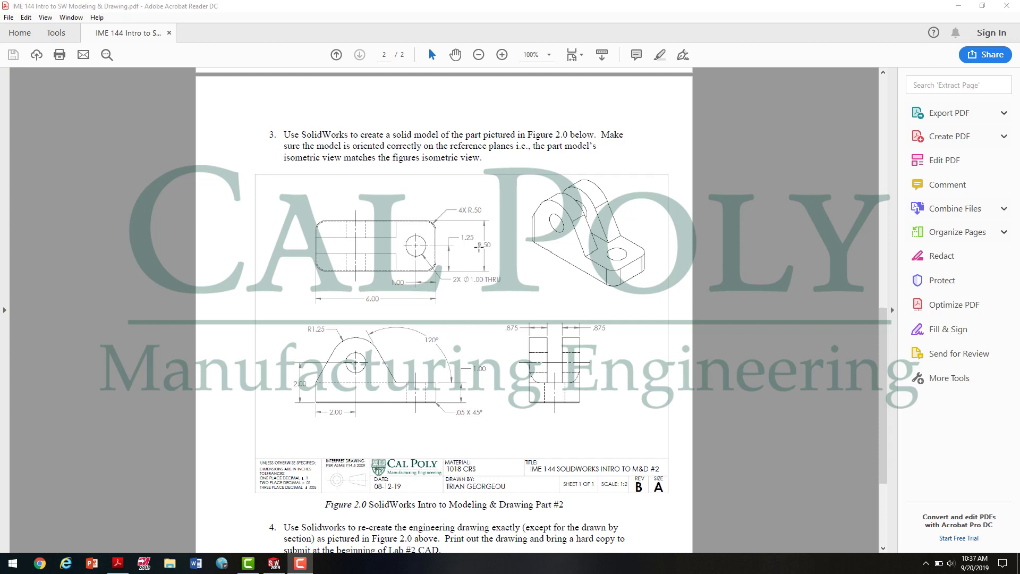
# Create a new blank Part document (Part1) from the File > New dialog.
pyautogui.click(278, 567)
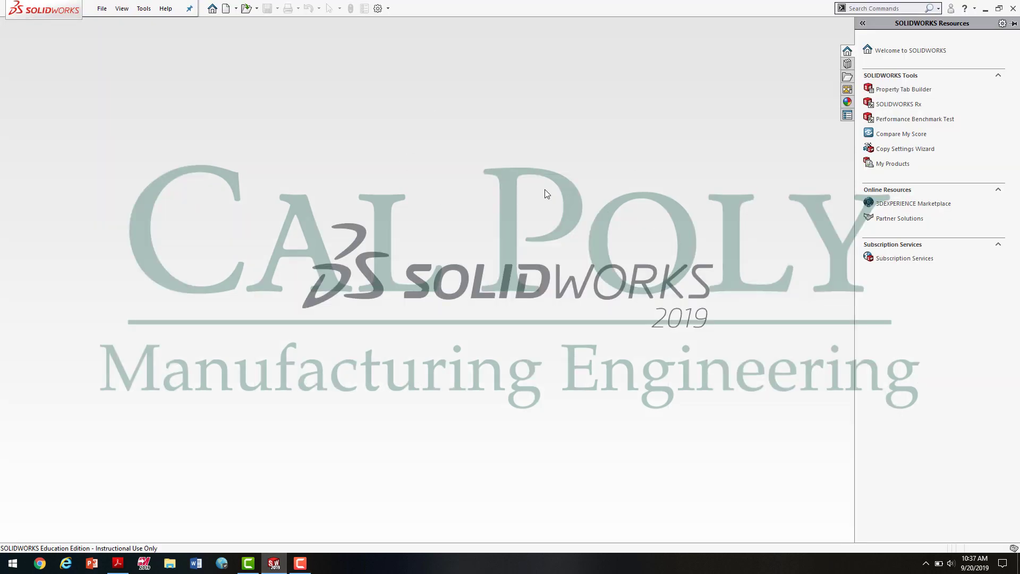
pyautogui.click(101, 9)
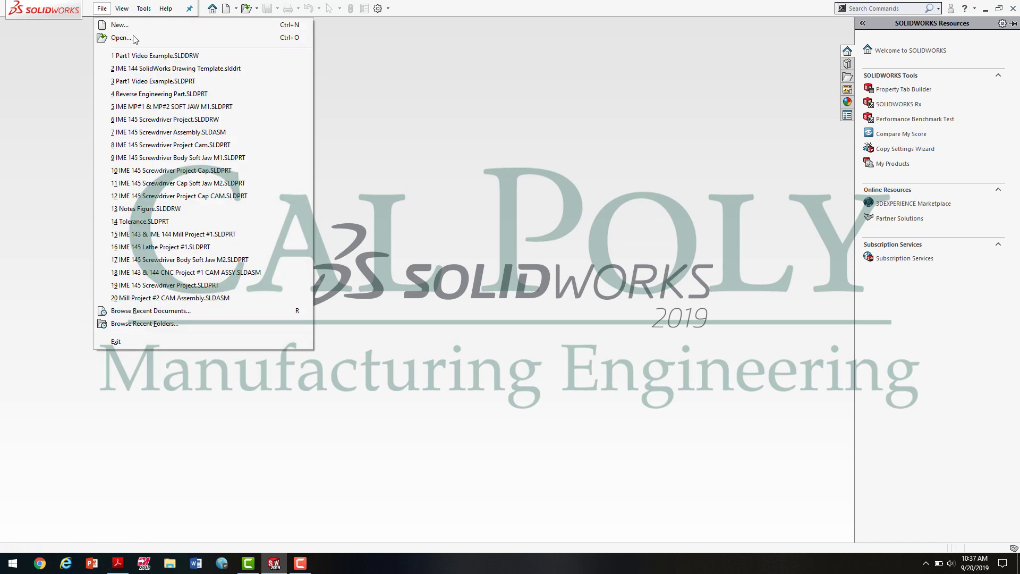
pyautogui.click(120, 25)
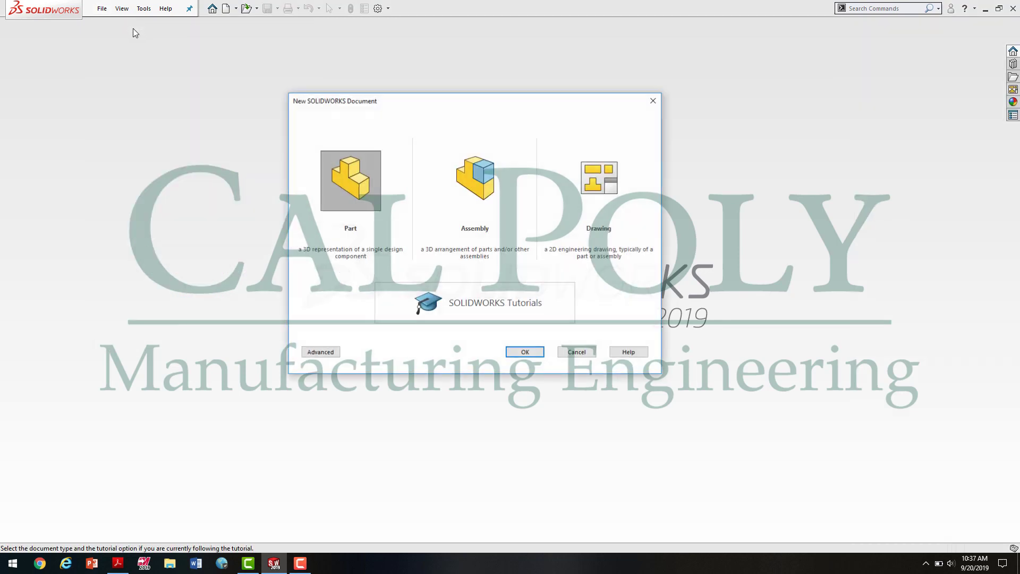
pyautogui.click(366, 189)
pyautogui.click(524, 352)
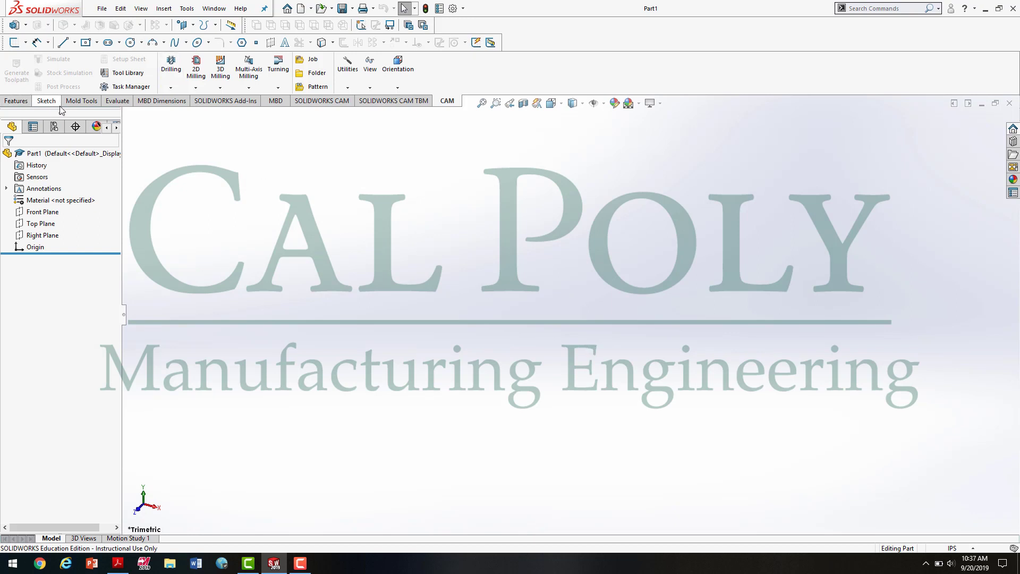
# Check the assignment PDF, then start an Extruded Boss/Base sketched on the Front Plane.
pyautogui.click(15, 101)
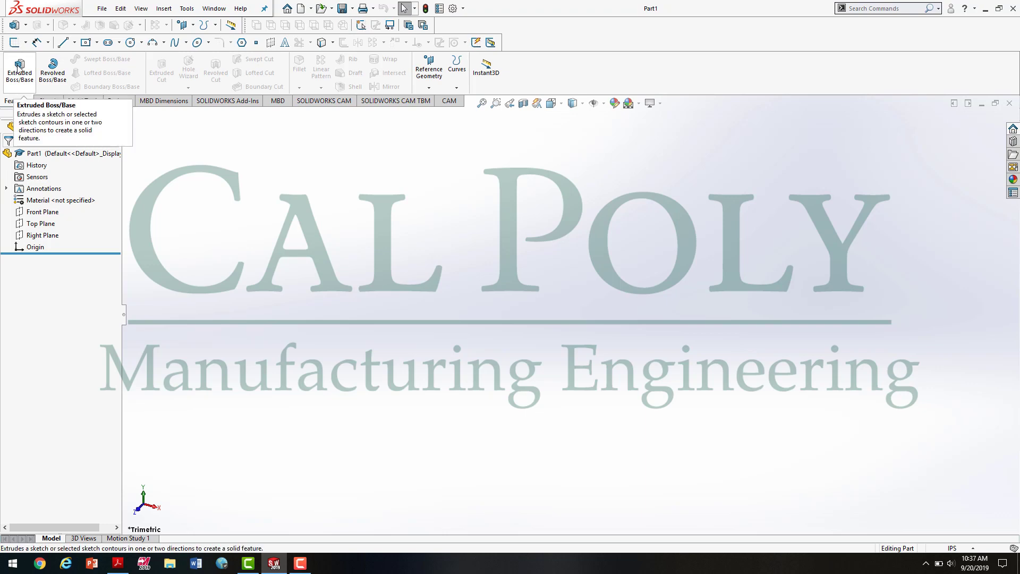
pyautogui.click(117, 563)
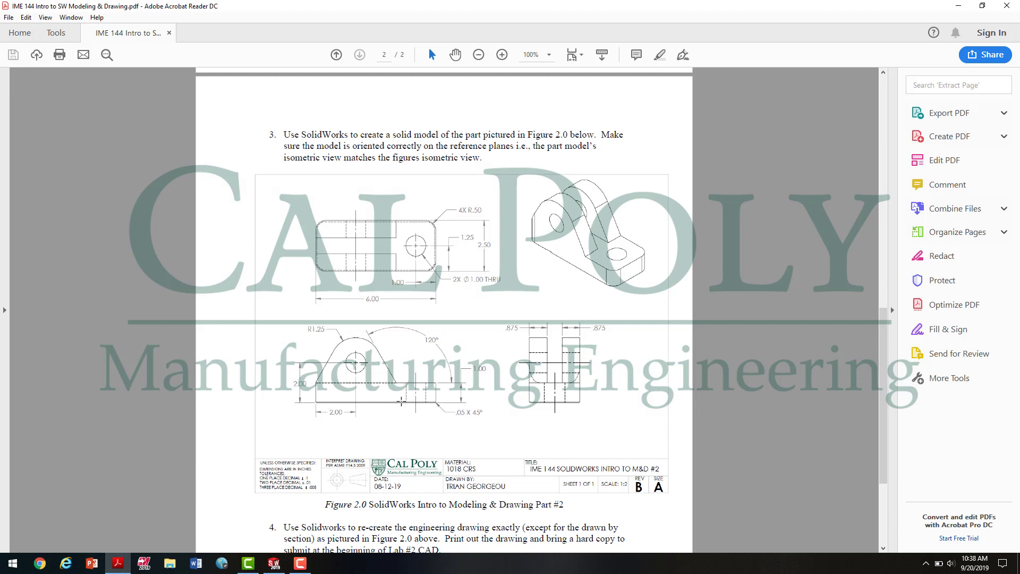
pyautogui.click(285, 566)
pyautogui.click(27, 78)
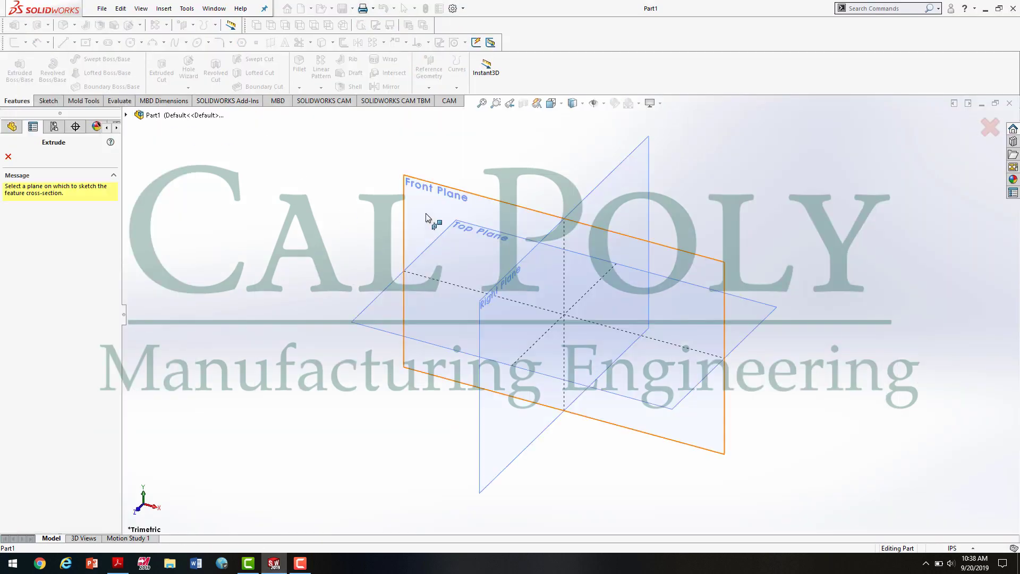
pyautogui.click(426, 214)
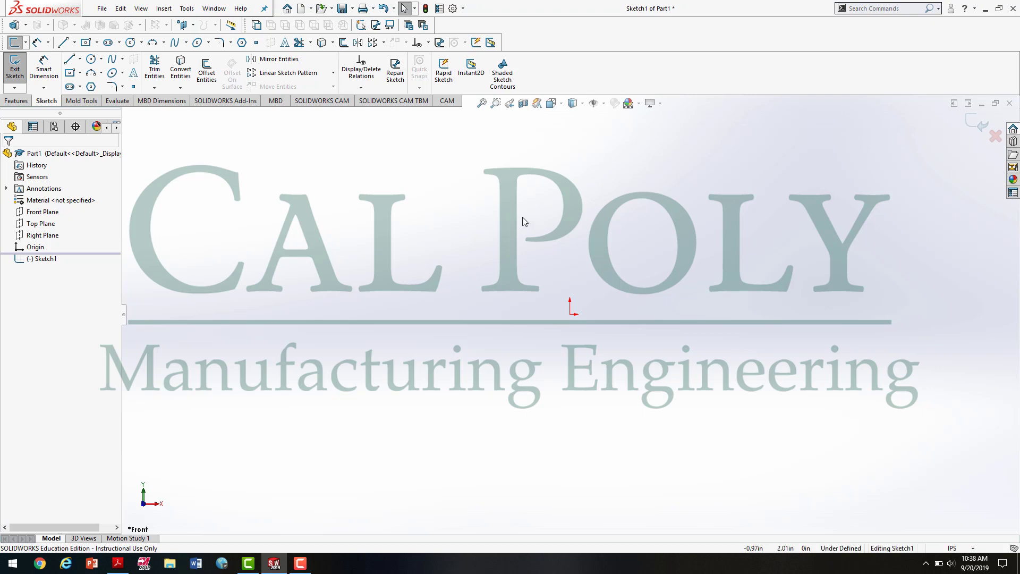
# Draw a short vertical left edge up from the sketch origin.
pyautogui.click(70, 60)
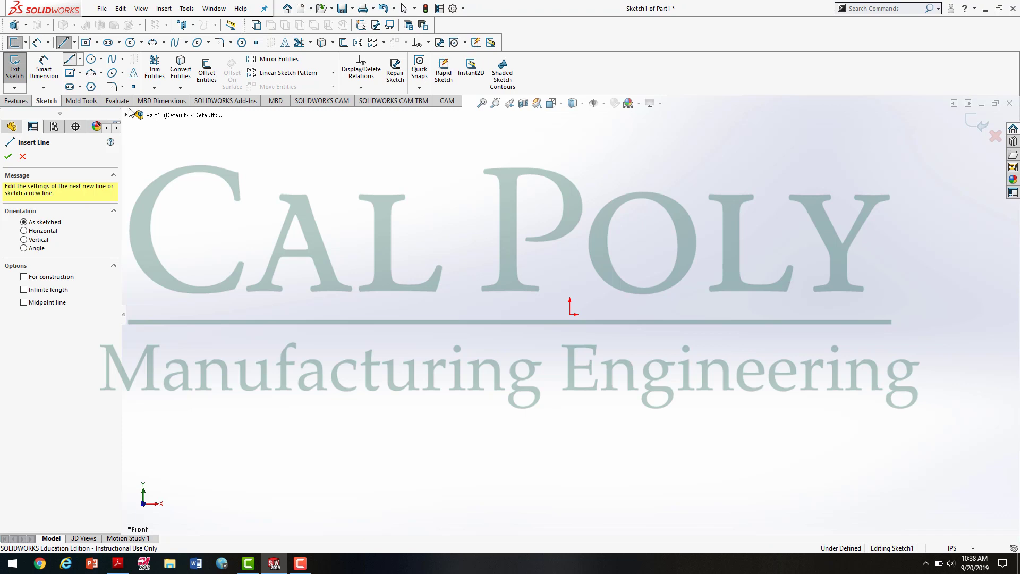
pyautogui.click(570, 314)
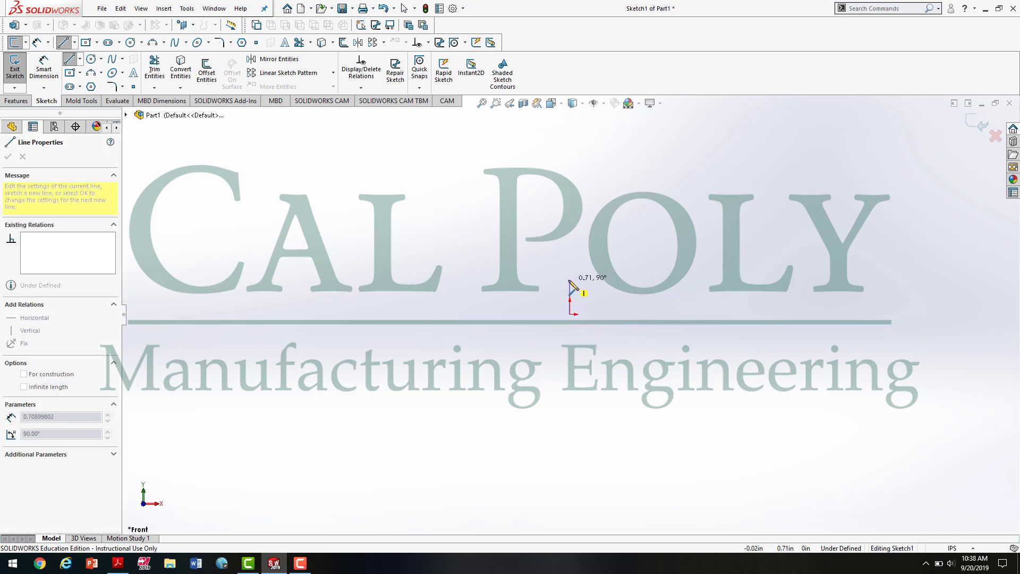
pyautogui.click(570, 281)
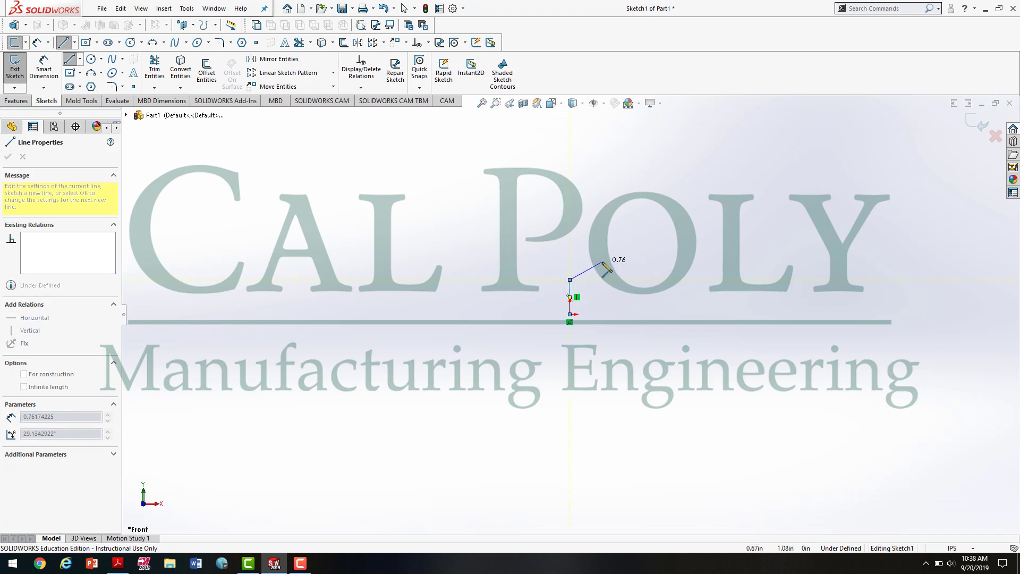
pyautogui.press('Escape')
# Draw a 6.2 in bottom line from the origin, the right edge, and a partial top line.
pyautogui.click(69, 59)
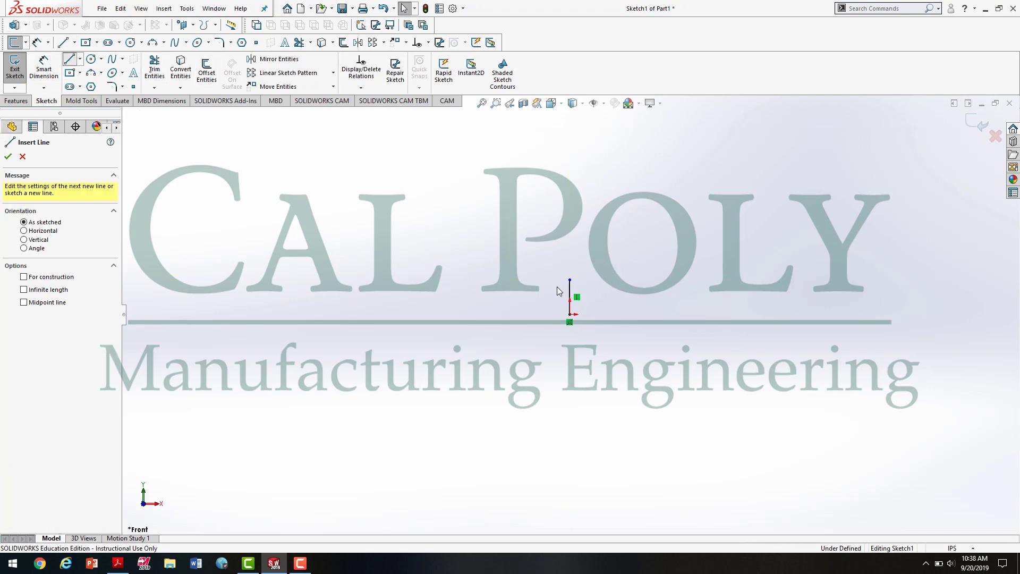
pyautogui.click(569, 314)
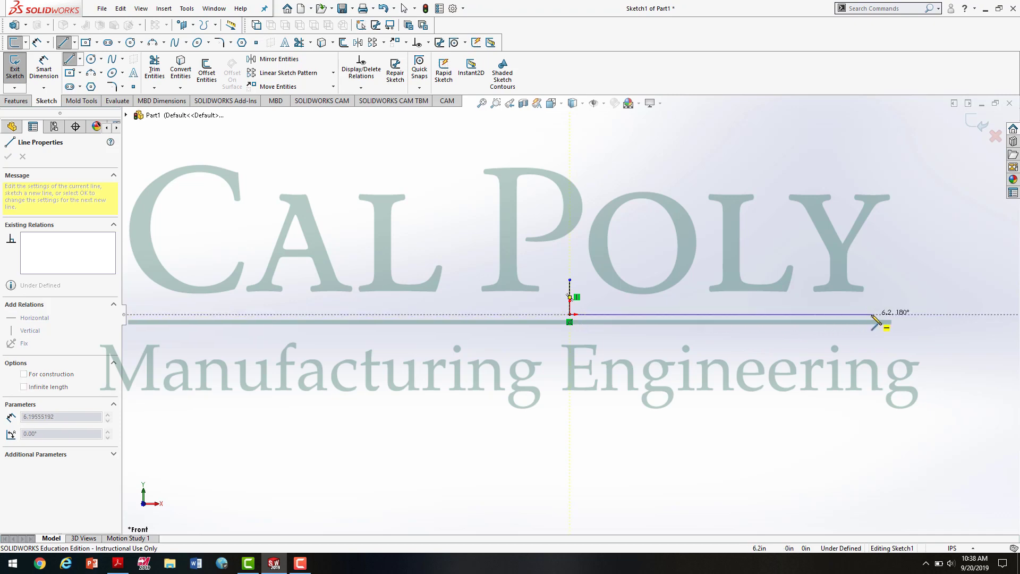
pyautogui.click(872, 315)
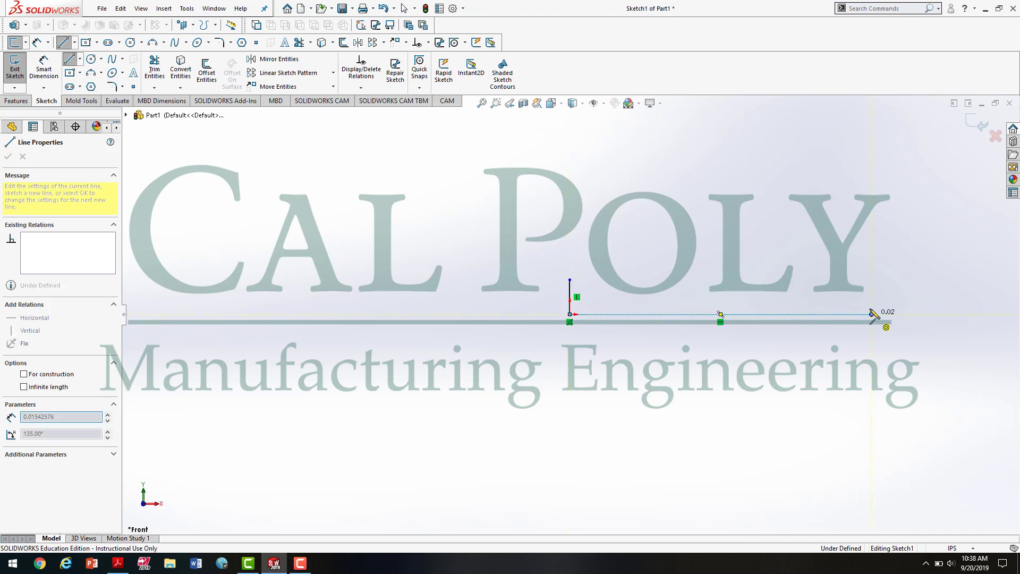
pyautogui.click(871, 280)
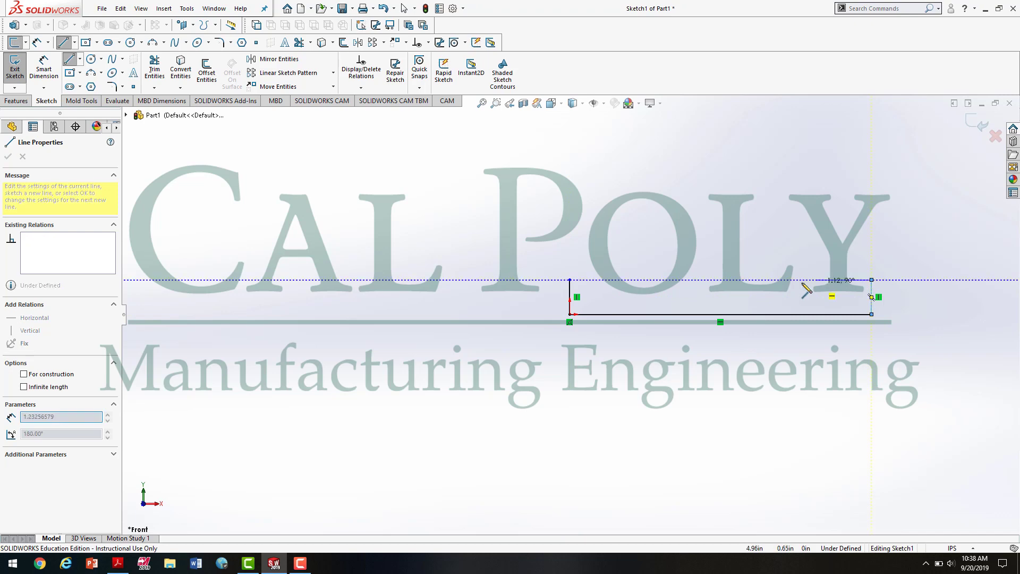
pyautogui.click(743, 281)
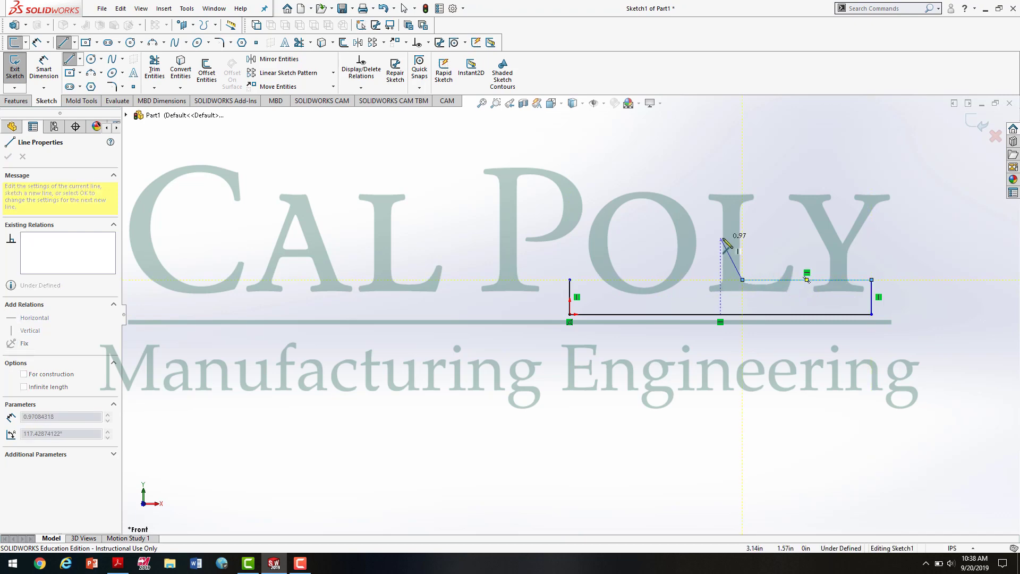
pyautogui.press('Escape')
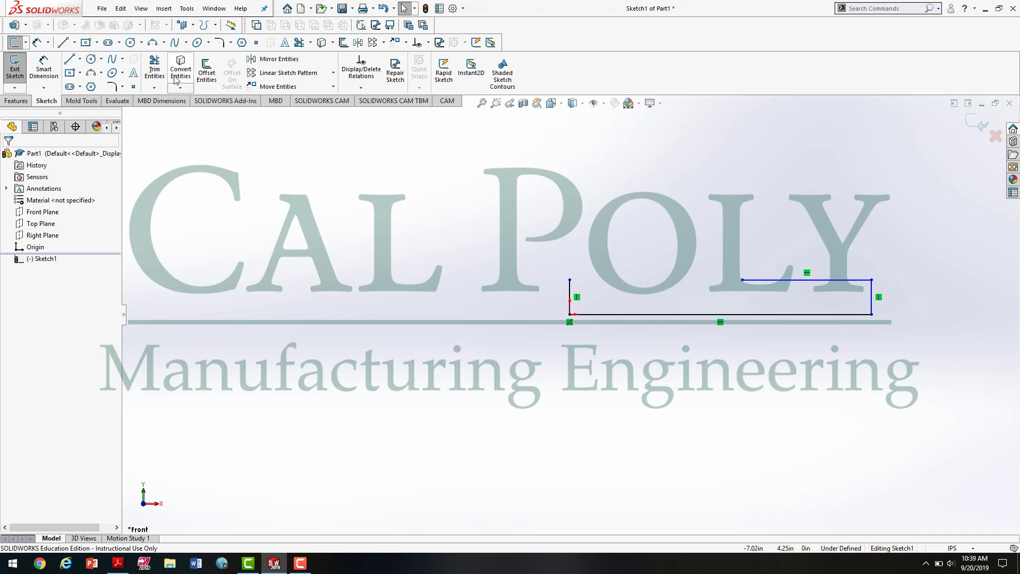
# Draw a small and a larger concentric circle above the outline's left end, then view the assignment drawing.
pyautogui.click(93, 60)
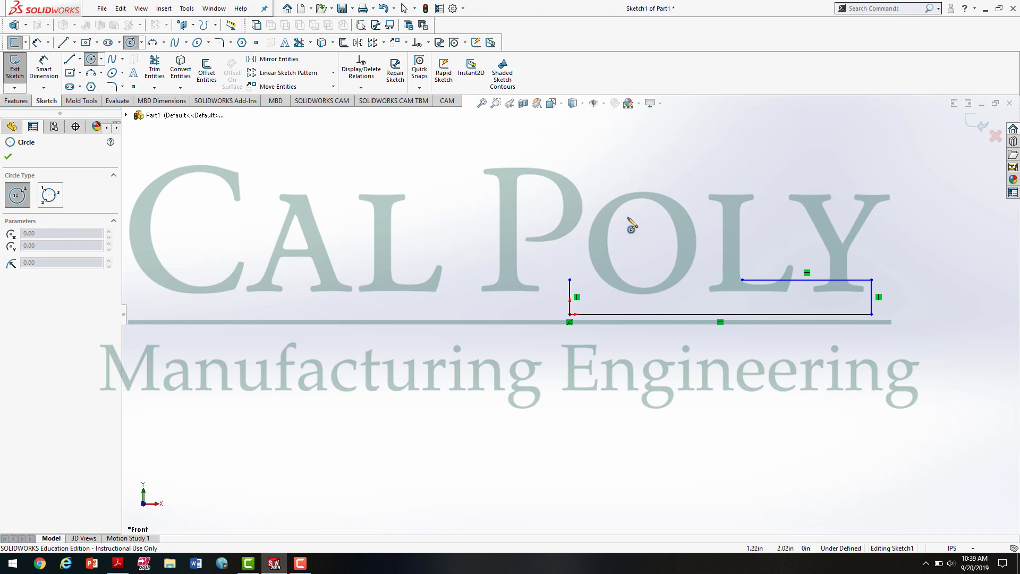
pyautogui.click(621, 219)
pyautogui.click(624, 240)
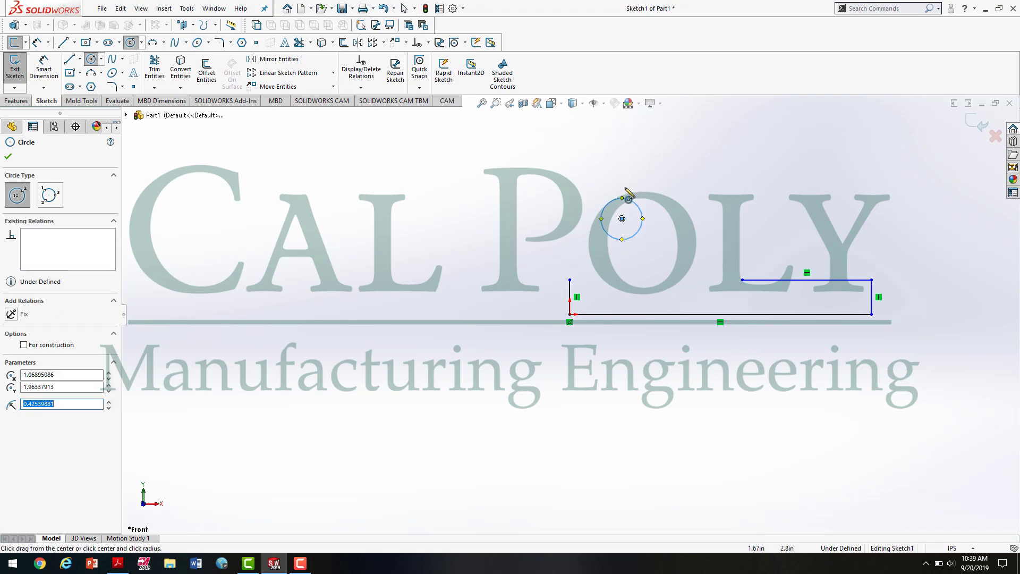
pyautogui.click(622, 218)
pyautogui.click(646, 268)
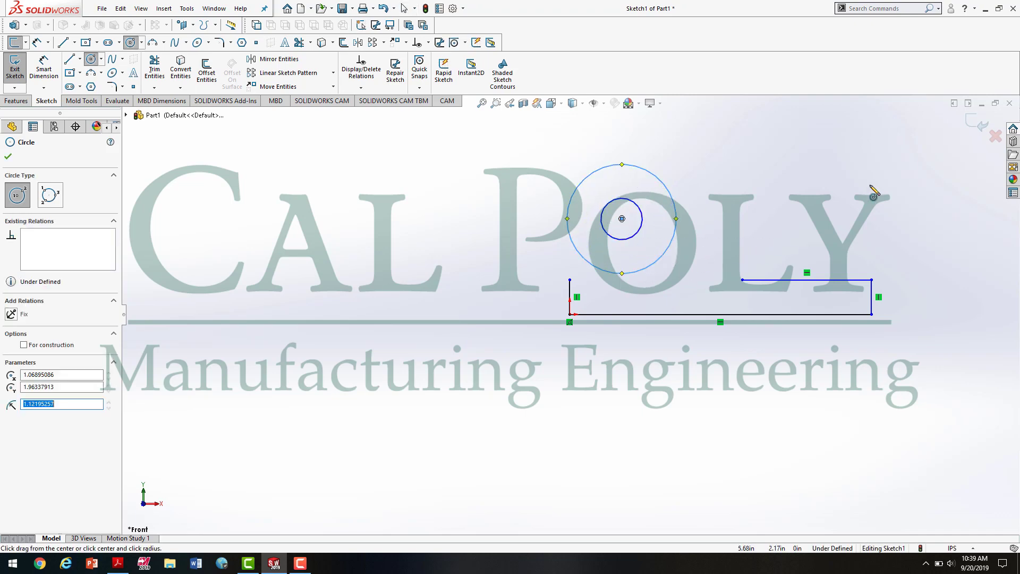
pyautogui.press('Escape')
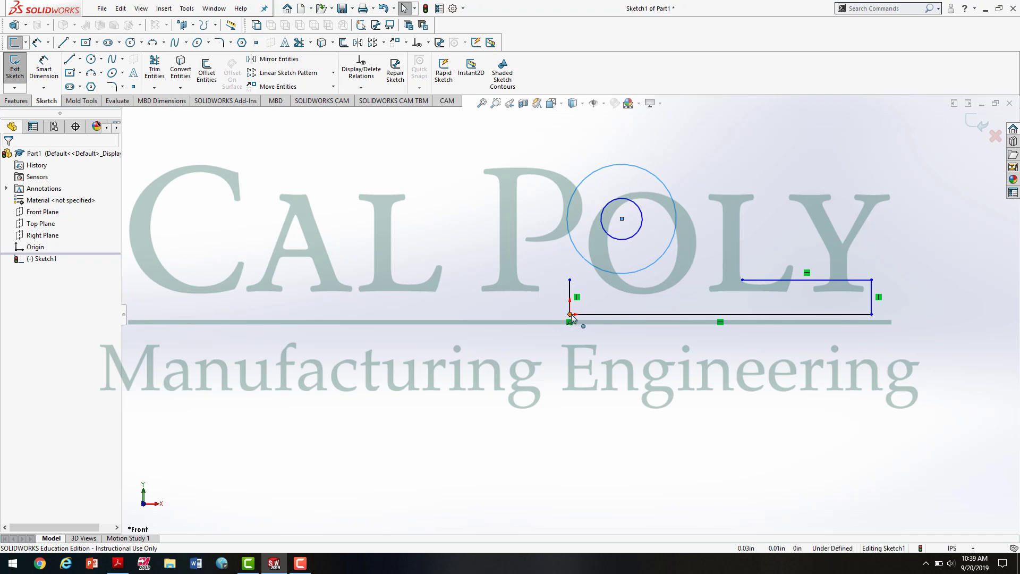
pyautogui.click(118, 563)
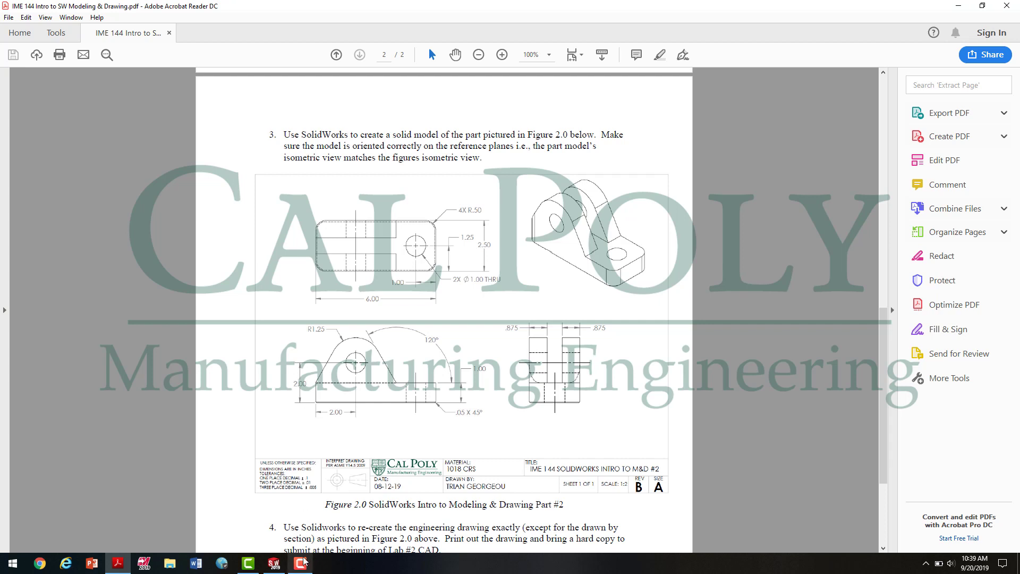
# Dimension the circles' centre 2.00 in above the bottom line.
pyautogui.click(274, 564)
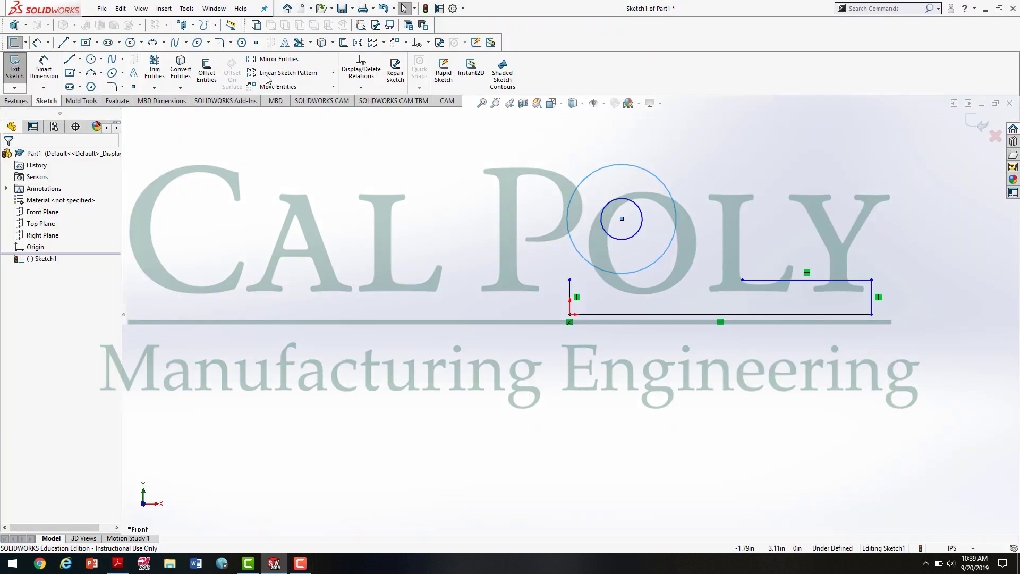
pyautogui.click(44, 67)
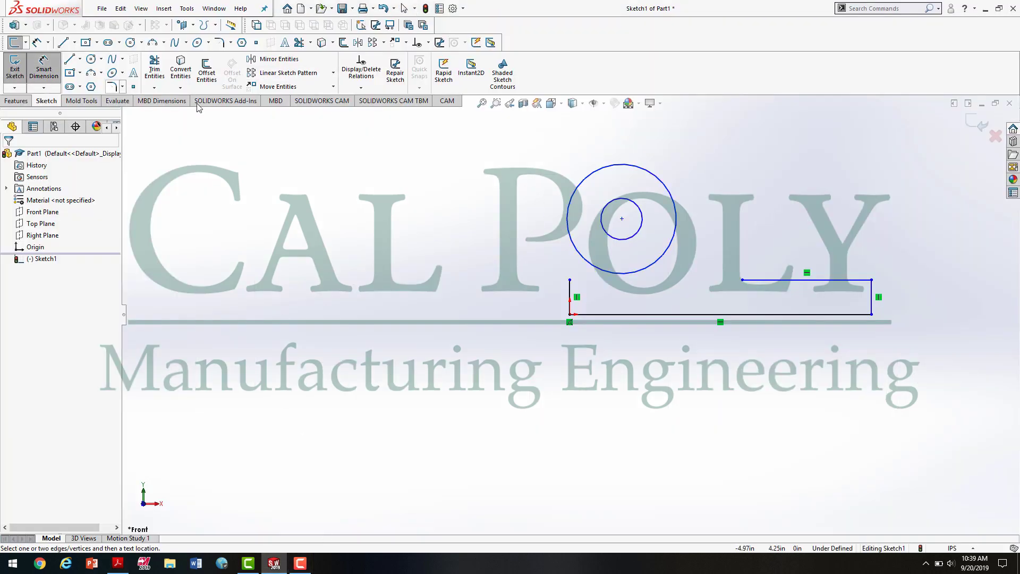
pyautogui.click(622, 219)
pyautogui.click(600, 314)
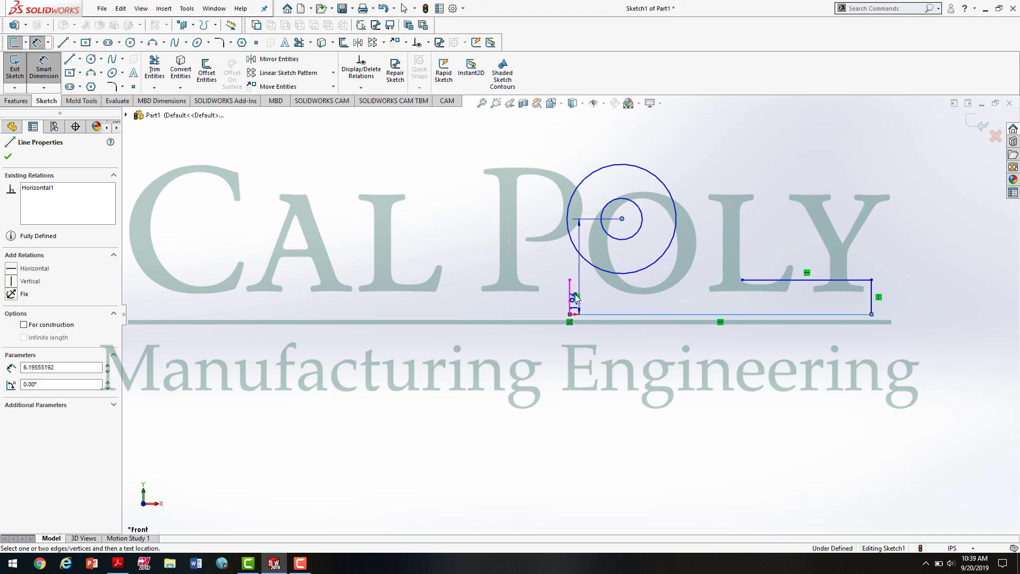
pyautogui.click(518, 291)
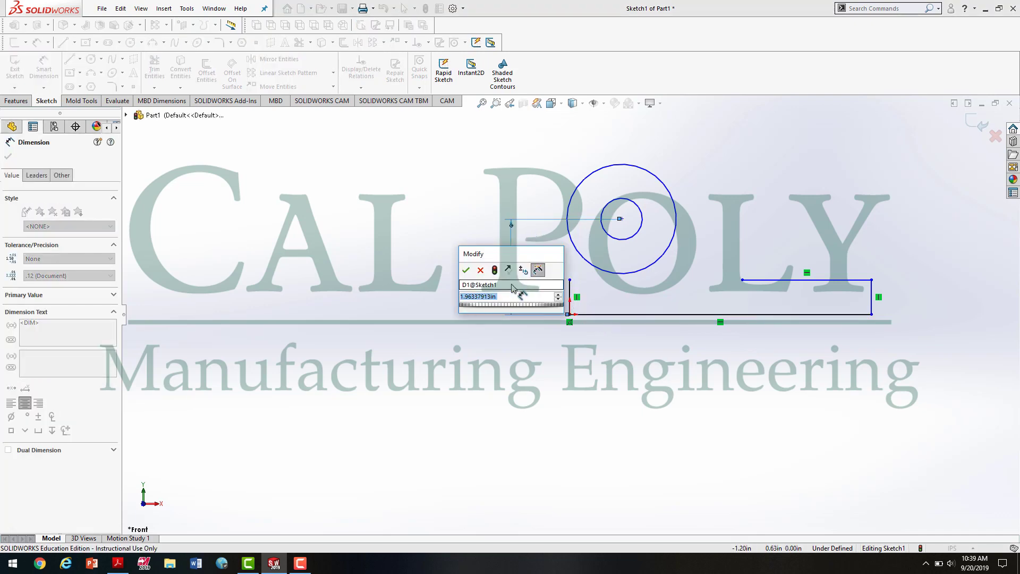
pyautogui.write('2.')
pyautogui.press('Return')
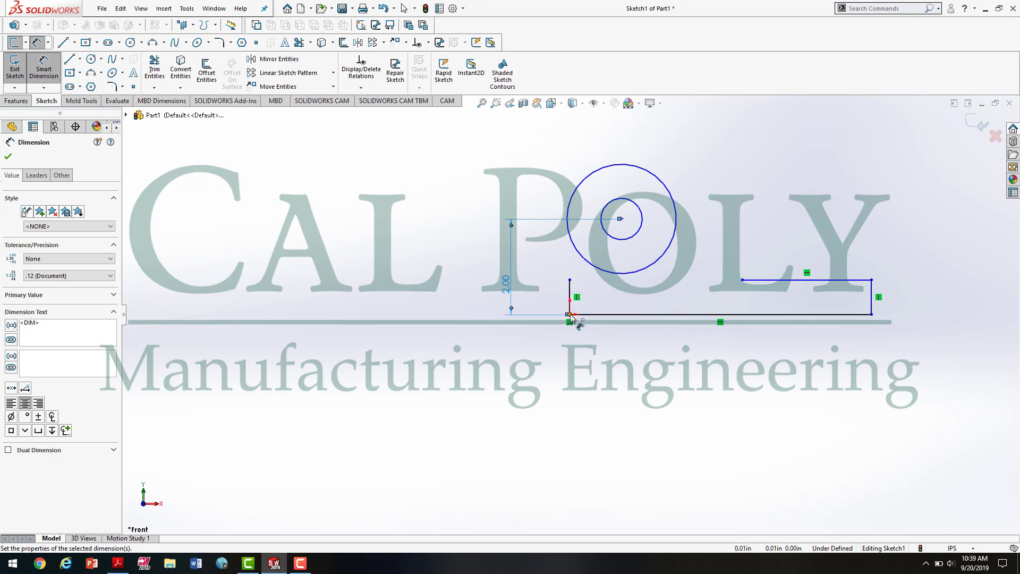
# Dimension the circle centre 2.00 in horizontally from the origin, then check the reference drawing.
pyautogui.click(570, 314)
pyautogui.click(622, 219)
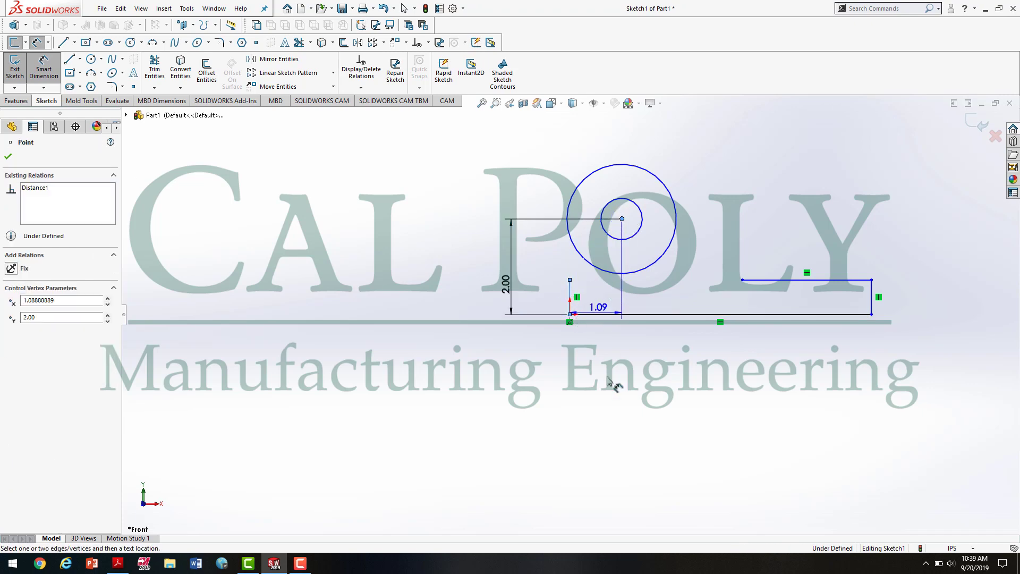
pyautogui.click(605, 376)
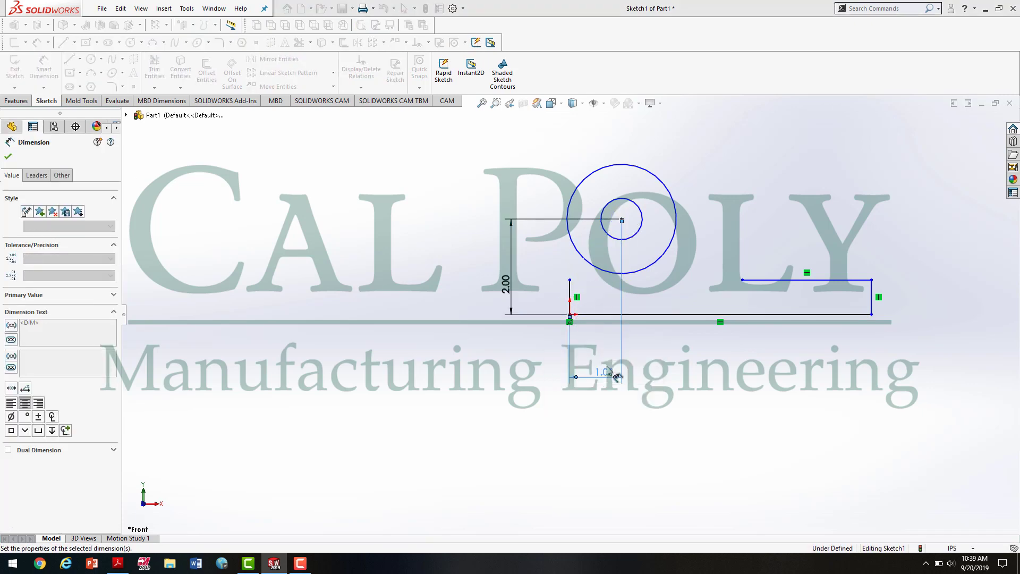
pyautogui.write('2')
pyautogui.press('Return')
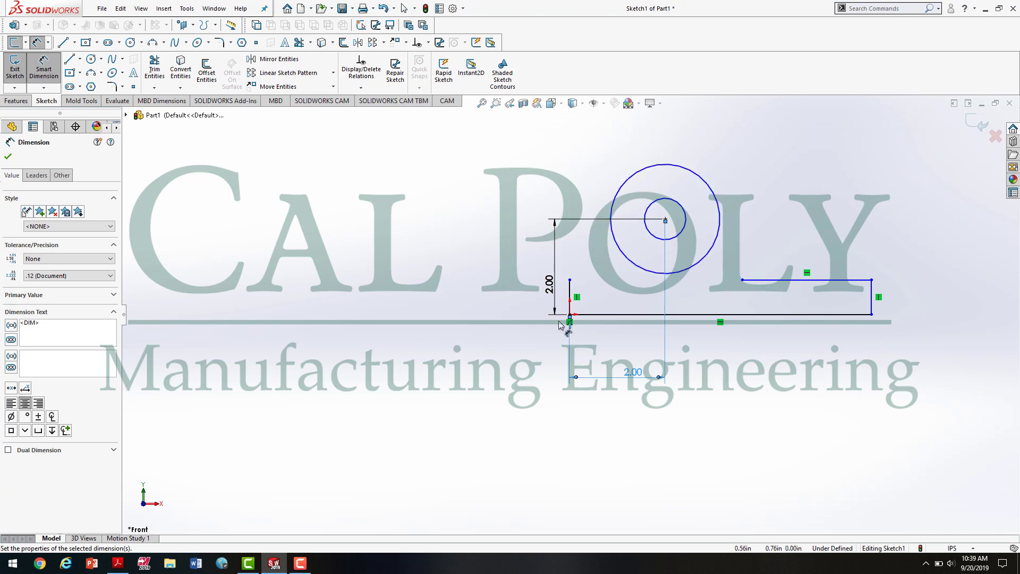
pyautogui.click(129, 571)
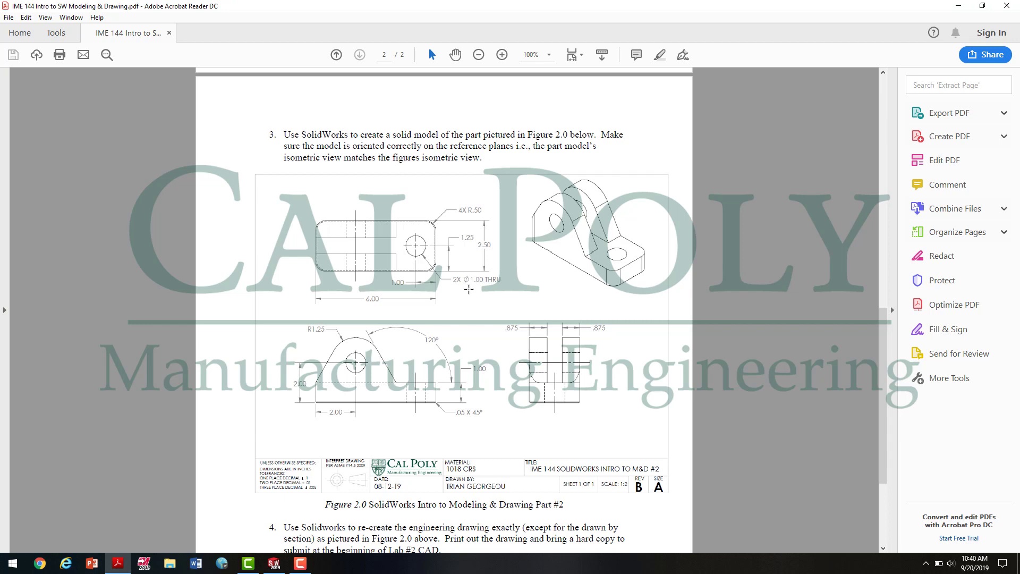
# Set the inner circle to Ø1.00 and the outer circle to Ø2.50.
pyautogui.click(274, 564)
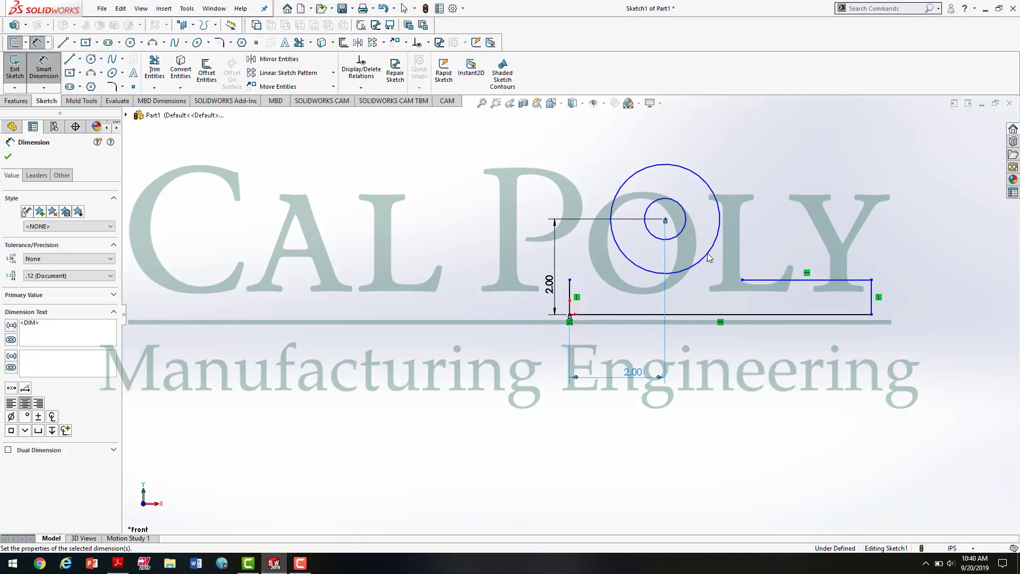
pyautogui.click(683, 231)
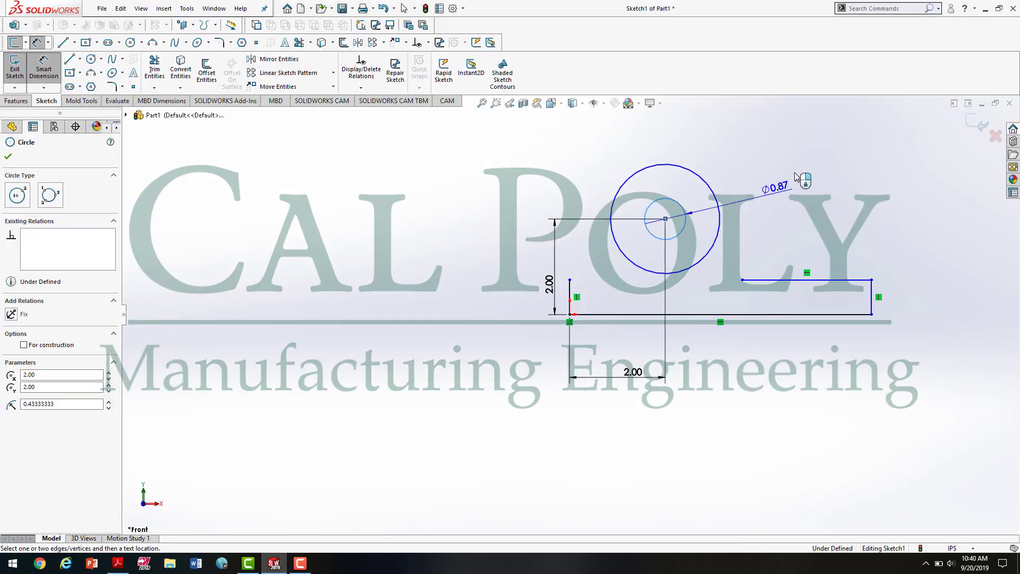
pyautogui.click(816, 156)
pyautogui.write('1')
pyautogui.press('Return')
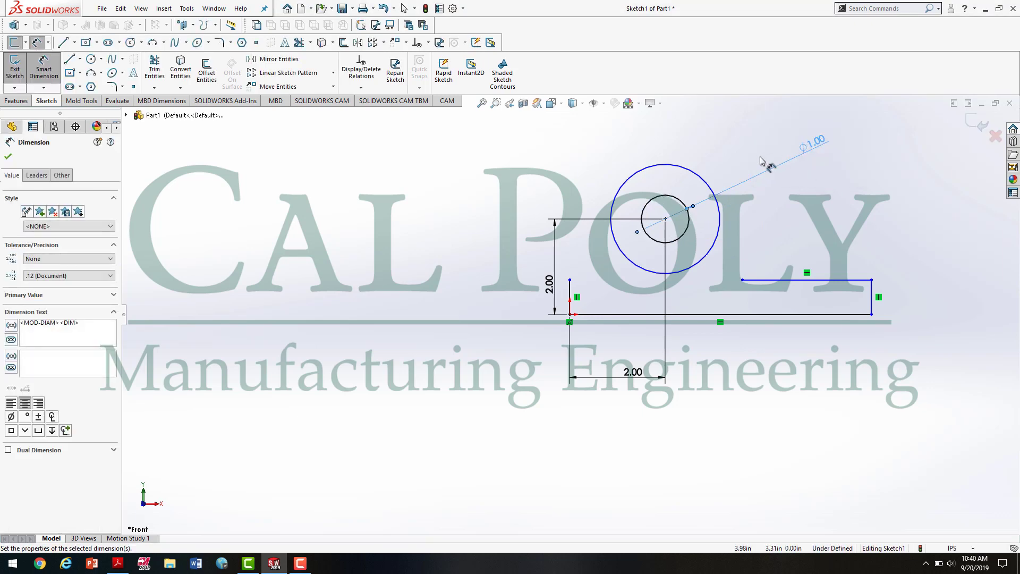
pyautogui.click(686, 167)
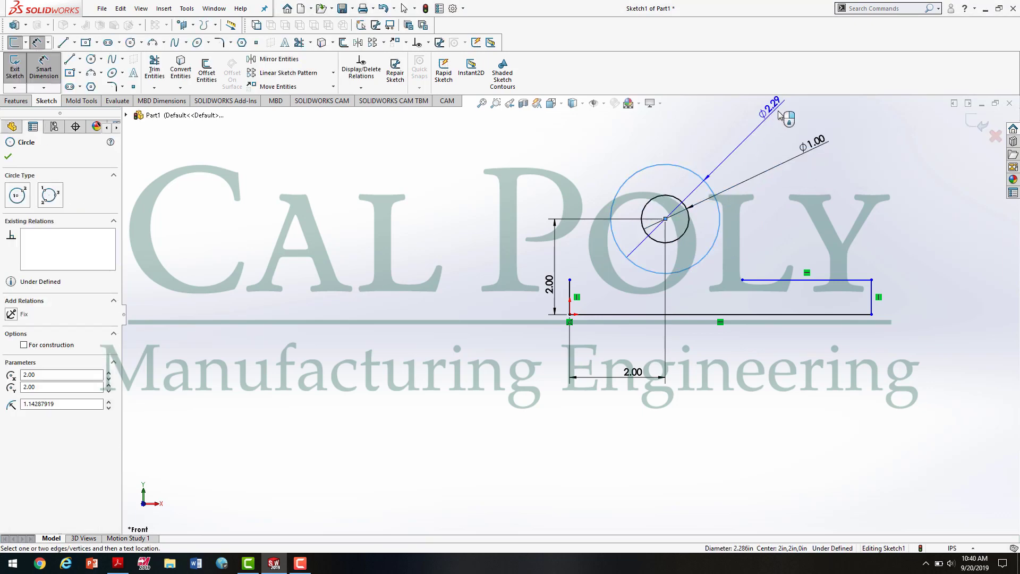
pyautogui.click(745, 133)
pyautogui.write('2.5')
pyautogui.press('Return')
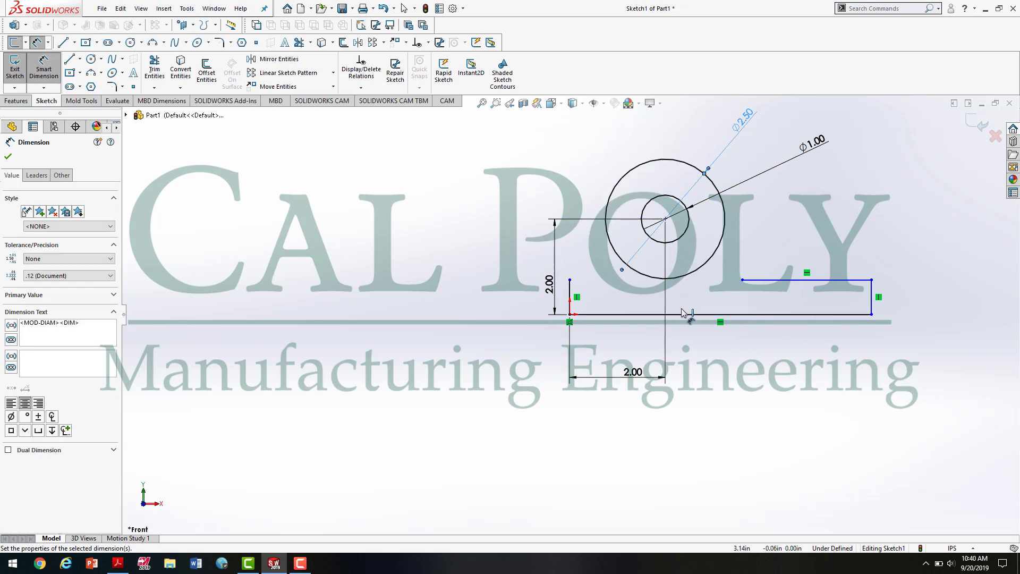
# Dimension both vertical side edges at 1.00 in, then drag the right edge to test it.
pyautogui.click(559, 305)
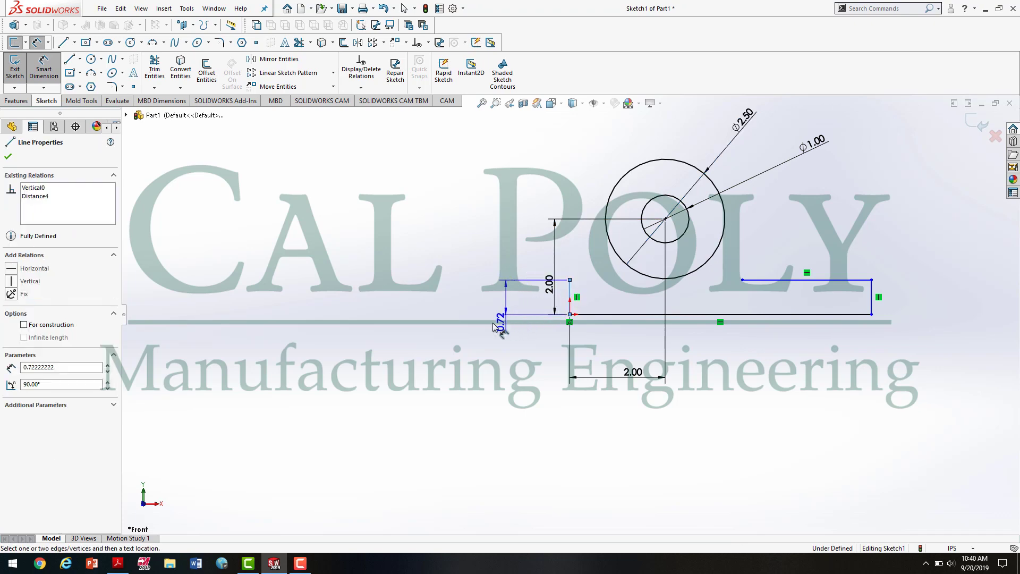
pyautogui.click(460, 364)
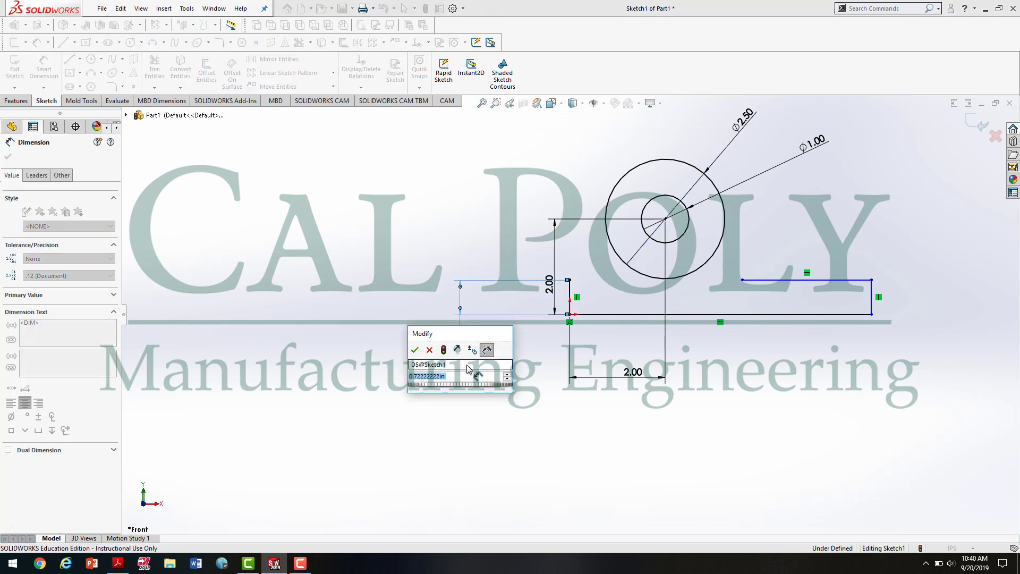
pyautogui.write('1')
pyautogui.press('Return')
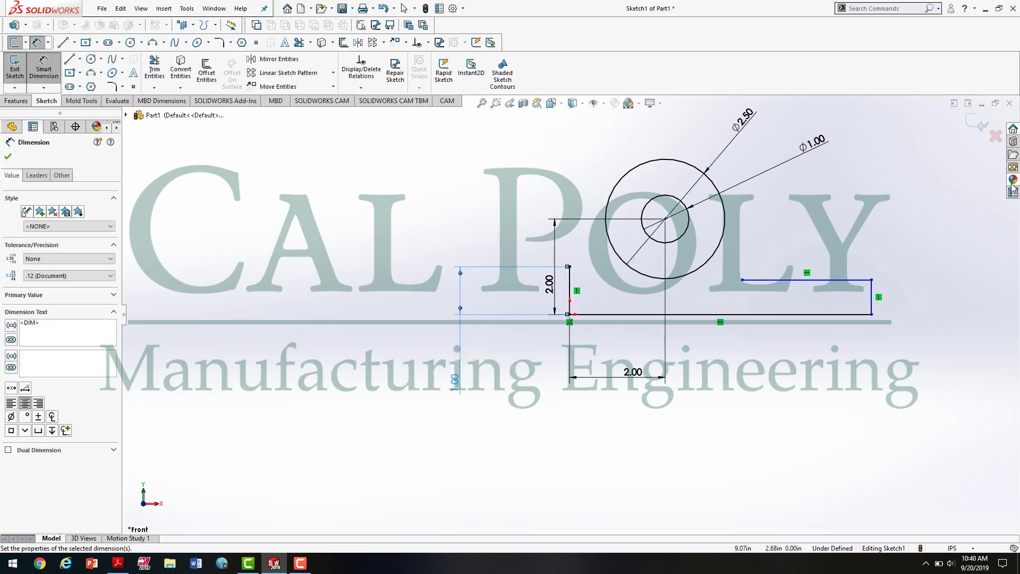
pyautogui.click(872, 307)
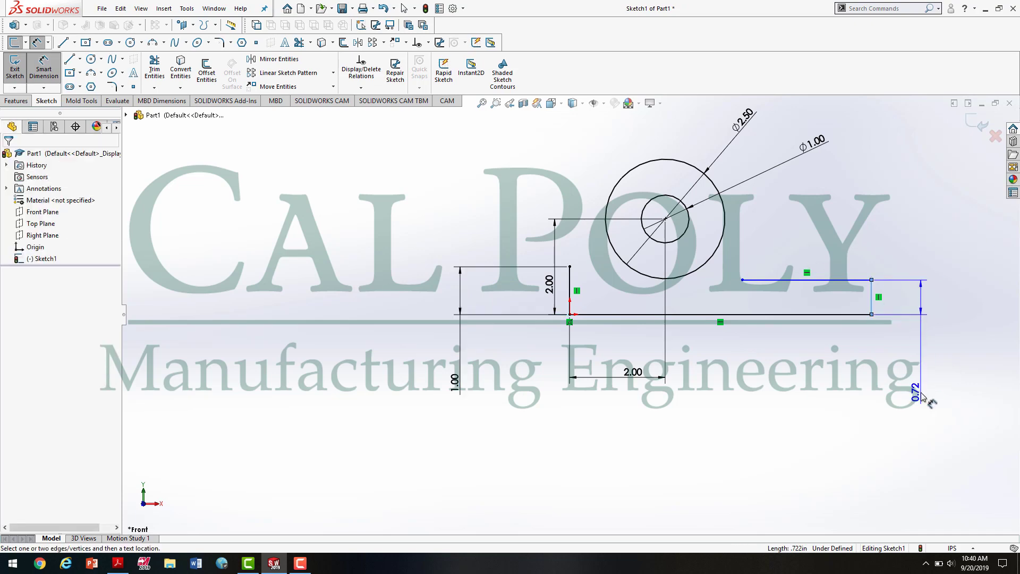
pyautogui.click(920, 395)
pyautogui.write('1.')
pyautogui.press('Return')
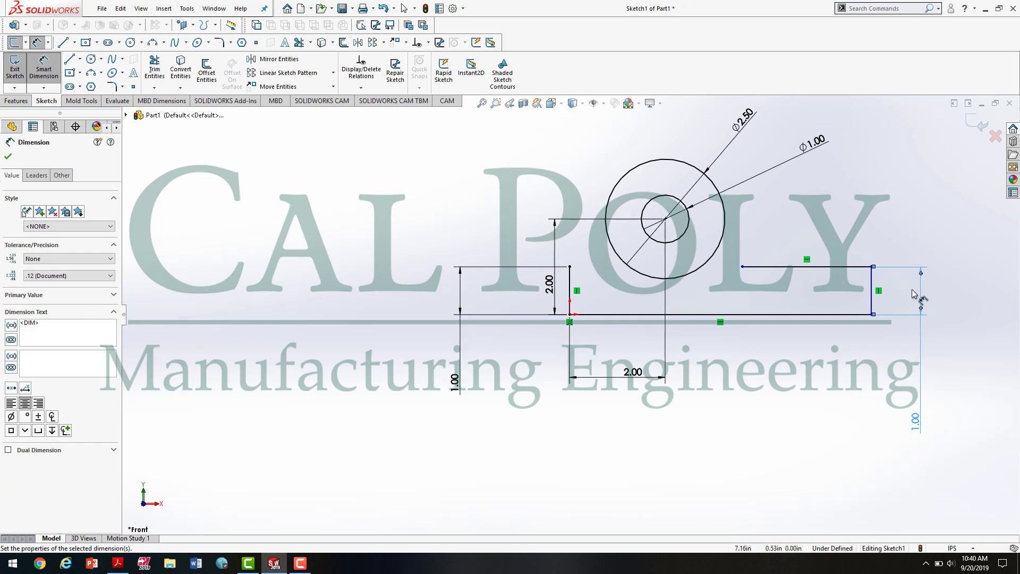
pyautogui.press('Escape')
pyautogui.click(873, 290)
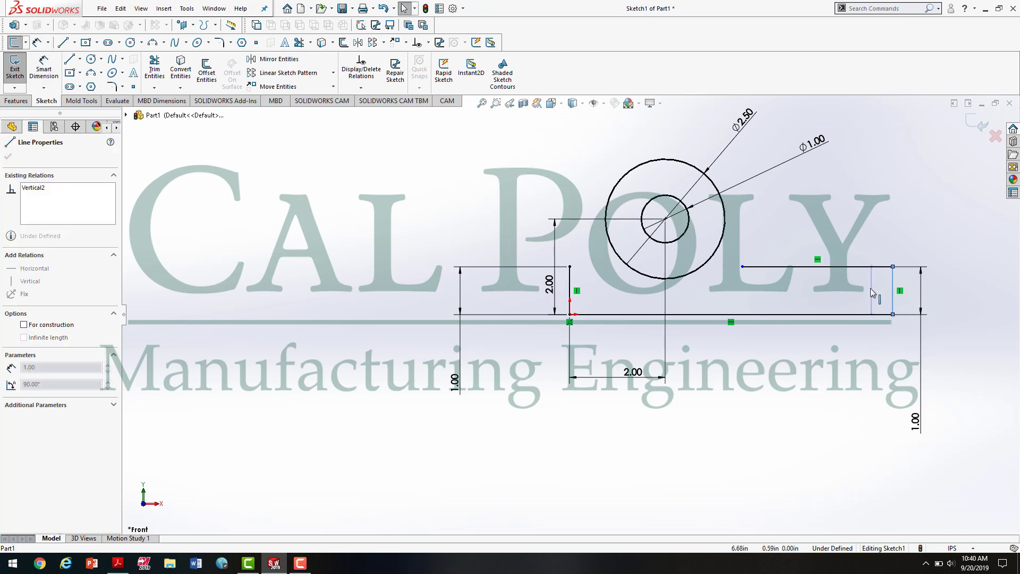
pyautogui.moveTo(865, 293)
pyautogui.mouseDown()
pyautogui.moveTo(834, 293)
pyautogui.moveTo(893, 293)
pyautogui.moveTo(850, 295)
pyautogui.moveTo(879, 296)
pyautogui.mouseUp()
# After checking the reference drawing, dimension the base's bottom edge at 6.00 in.
pyautogui.click(117, 563)
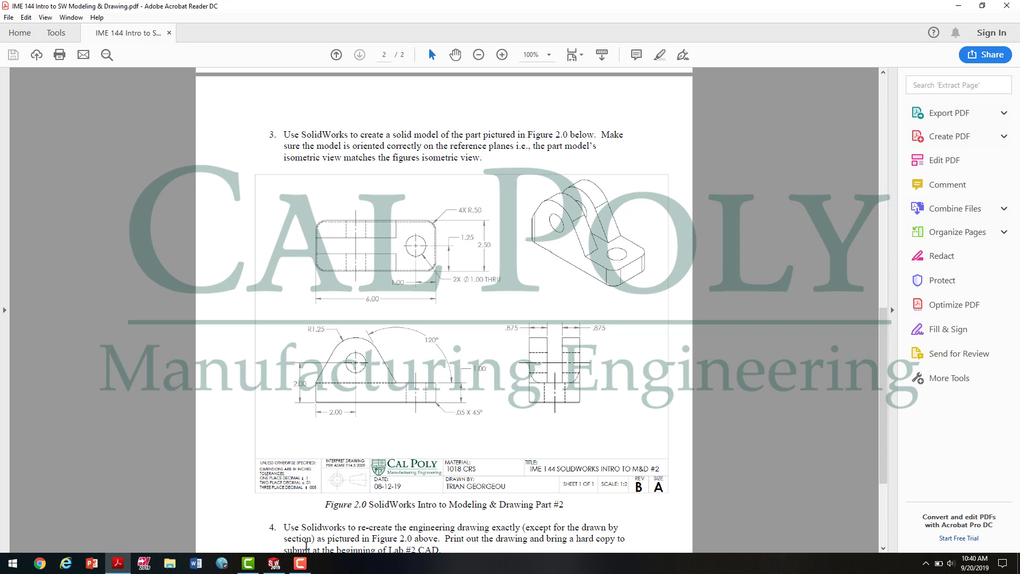
pyautogui.click(273, 563)
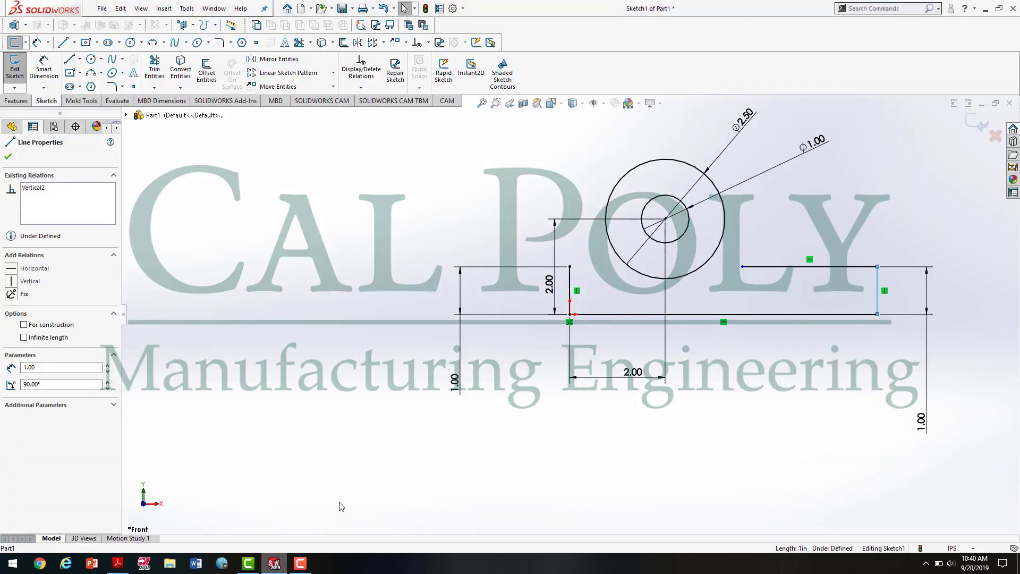
pyautogui.click(42, 71)
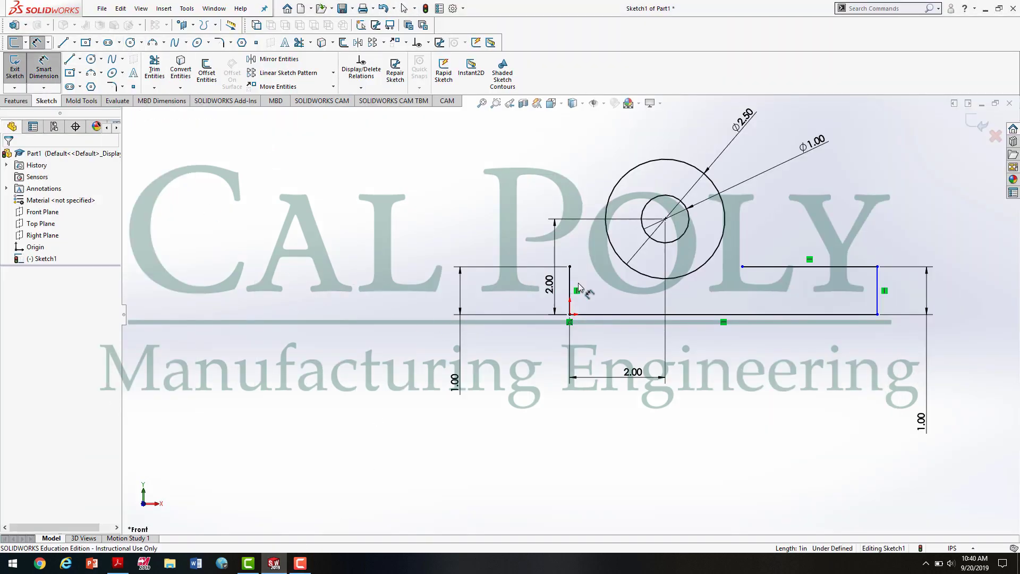
pyautogui.click(645, 318)
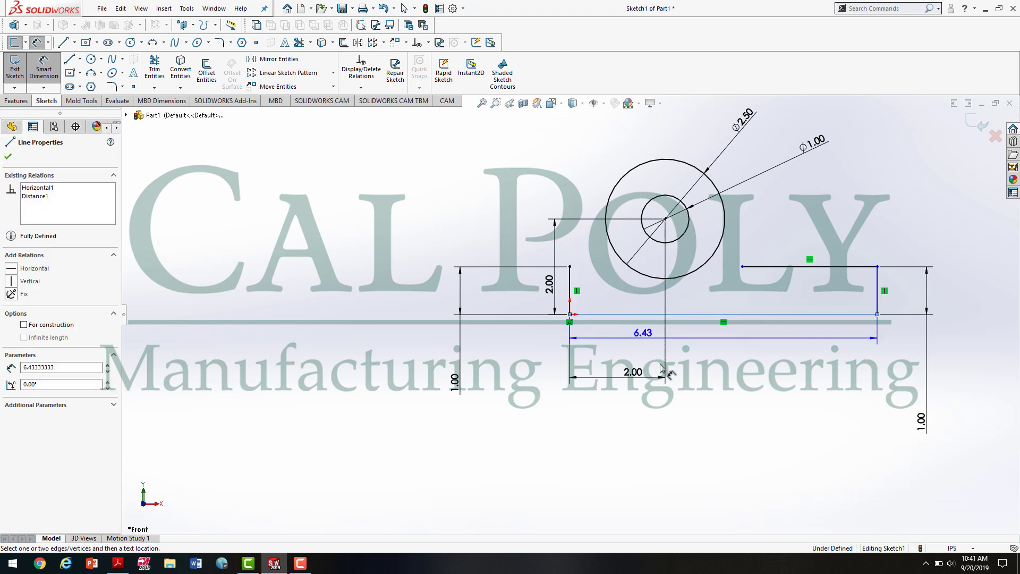
pyautogui.click(691, 440)
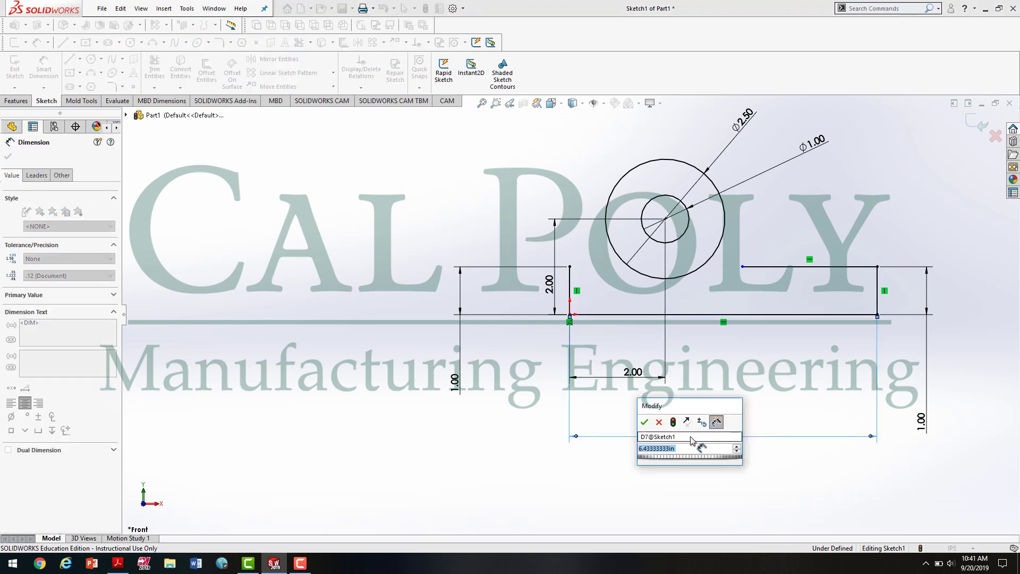
pyautogui.write('6')
pyautogui.press('Return')
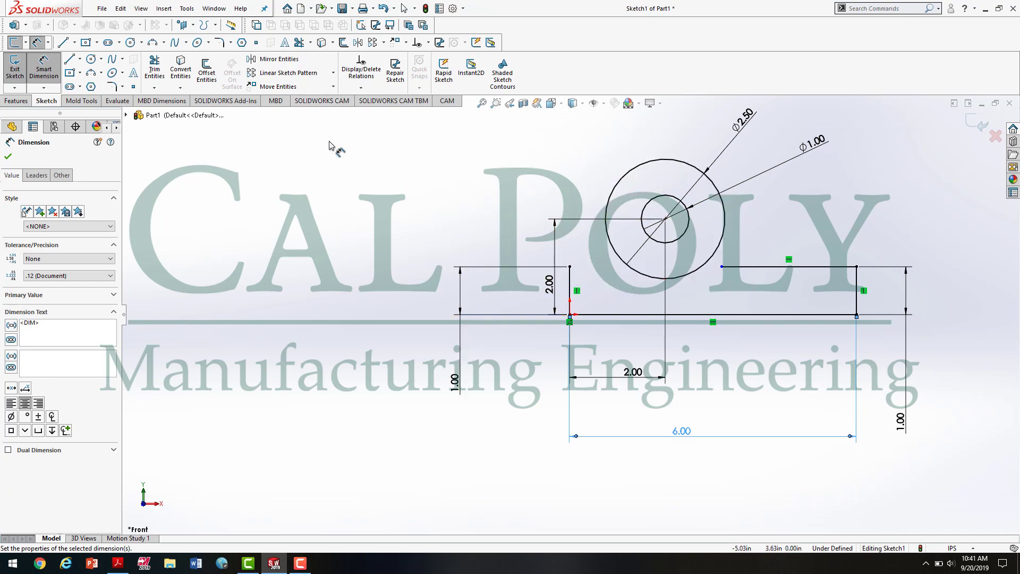
# Draw a slanted line from the top of the left edge tangent to the Ø2.50 circle.
pyautogui.click(70, 58)
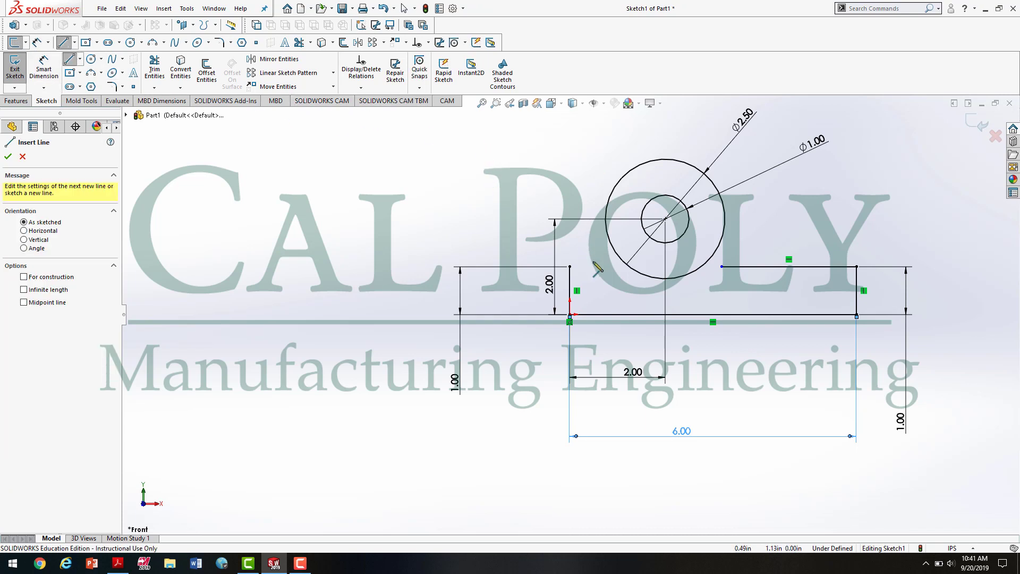
pyautogui.click(570, 267)
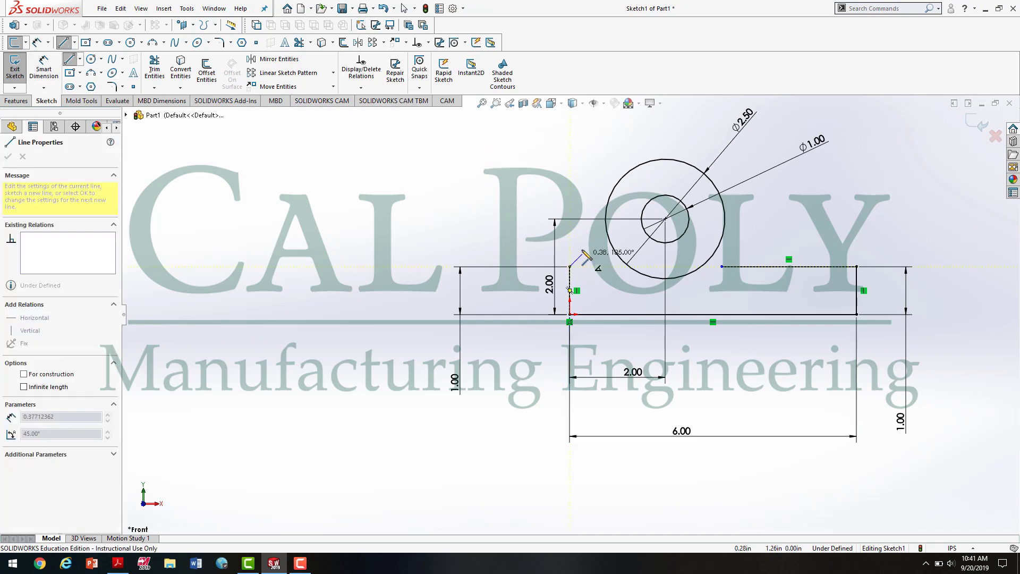
pyautogui.click(614, 190)
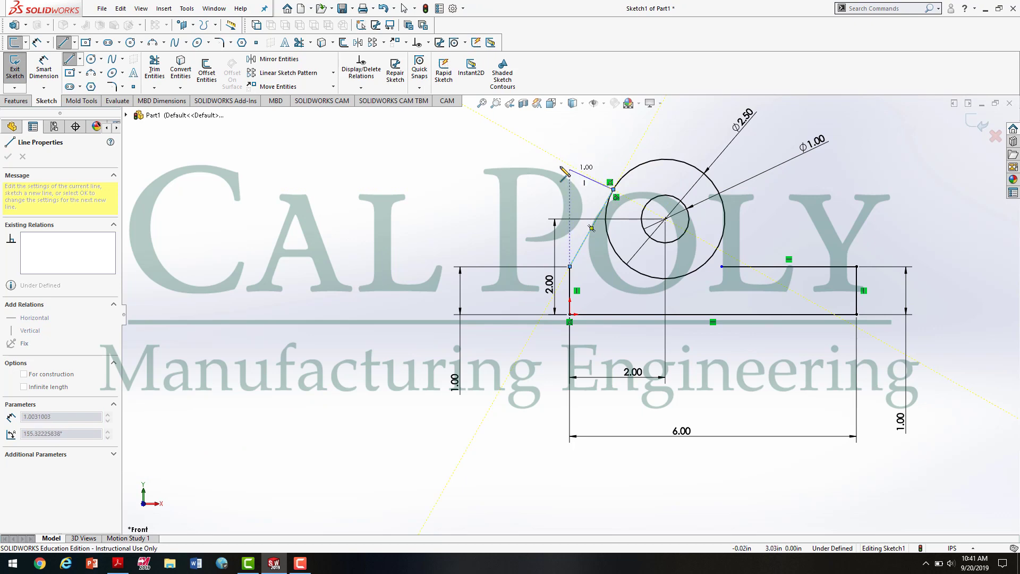
pyautogui.moveTo(613, 190)
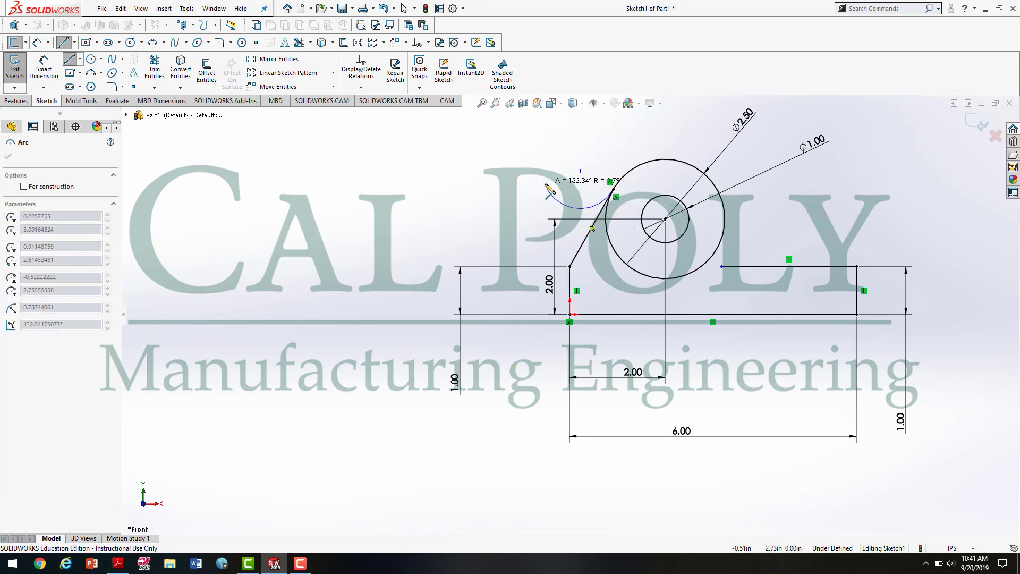
pyautogui.press('Escape')
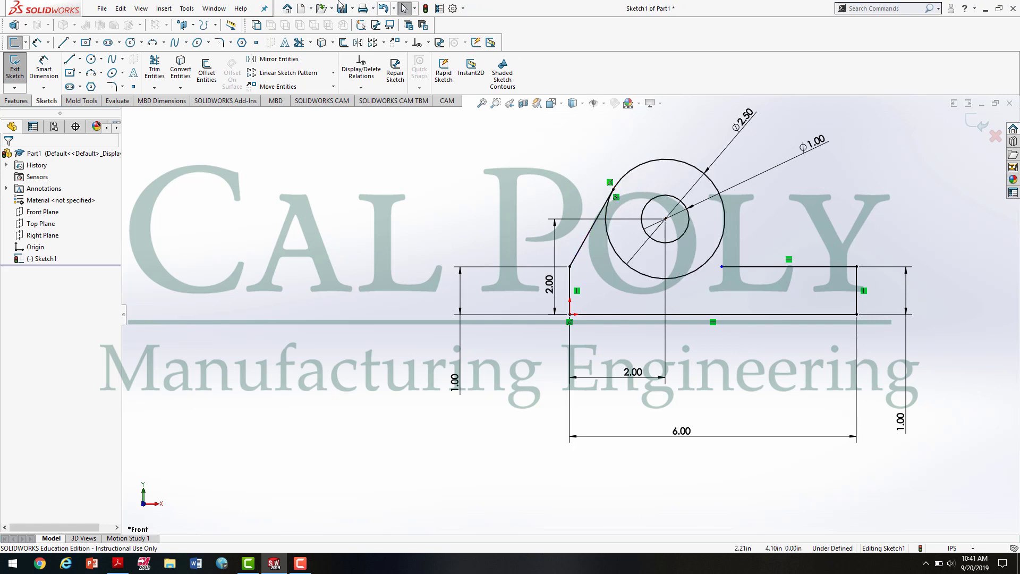
# Draw a line from the top right edge up to the Ø2.50 circle, then view the reference drawing.
pyautogui.click(65, 43)
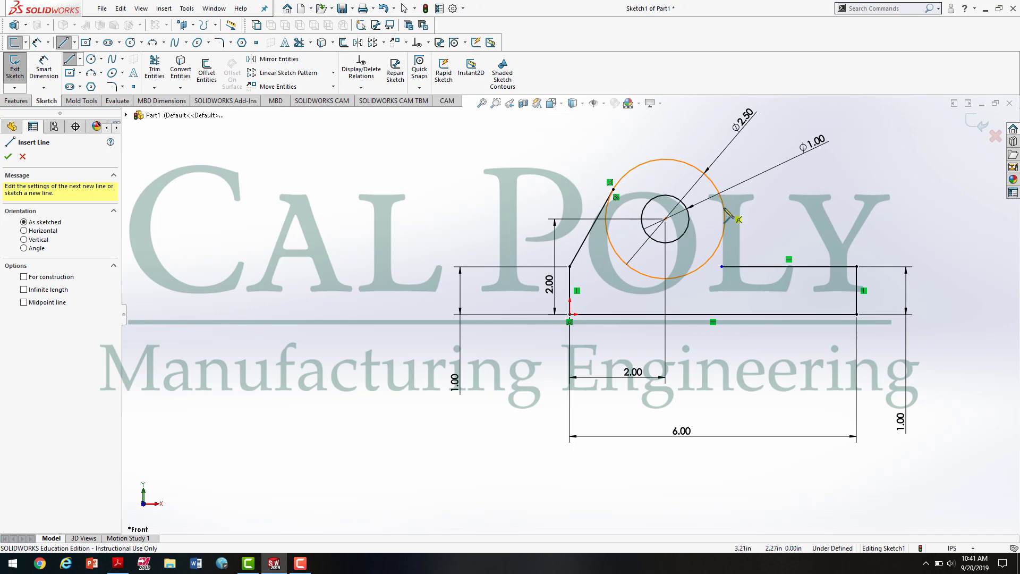
pyautogui.click(751, 266)
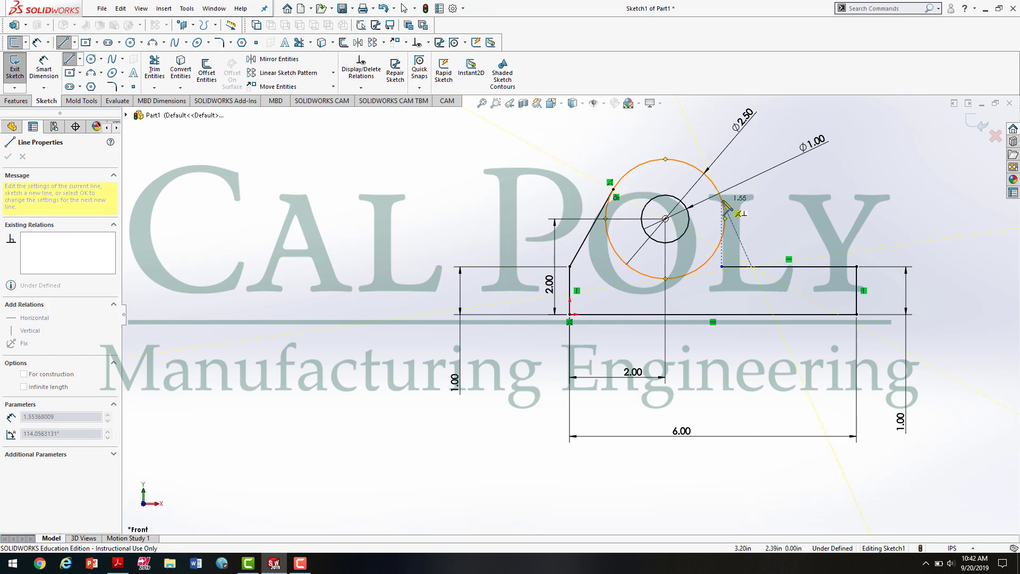
pyautogui.click(724, 201)
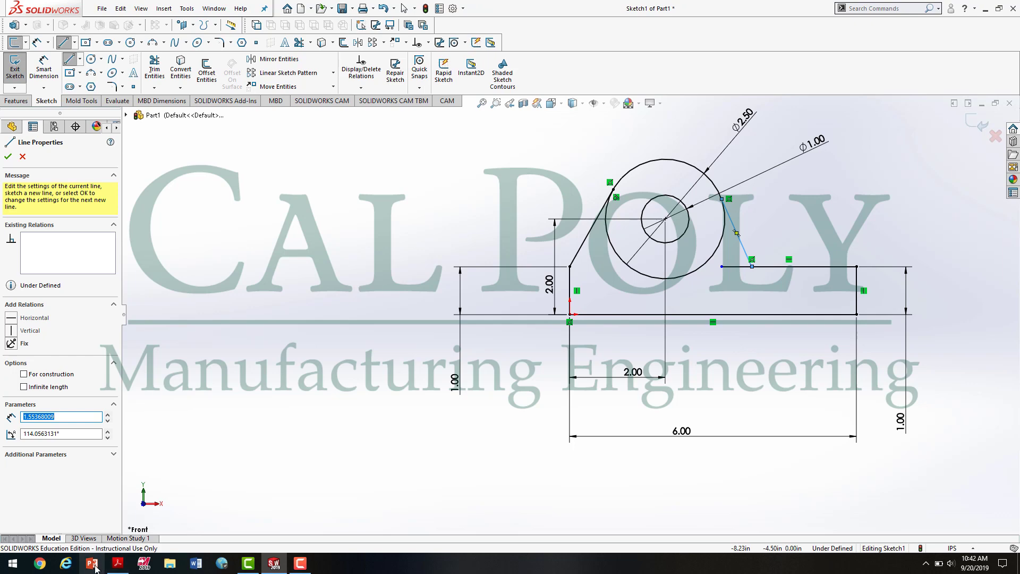
pyautogui.moveTo(139, 561)
pyautogui.click(118, 518)
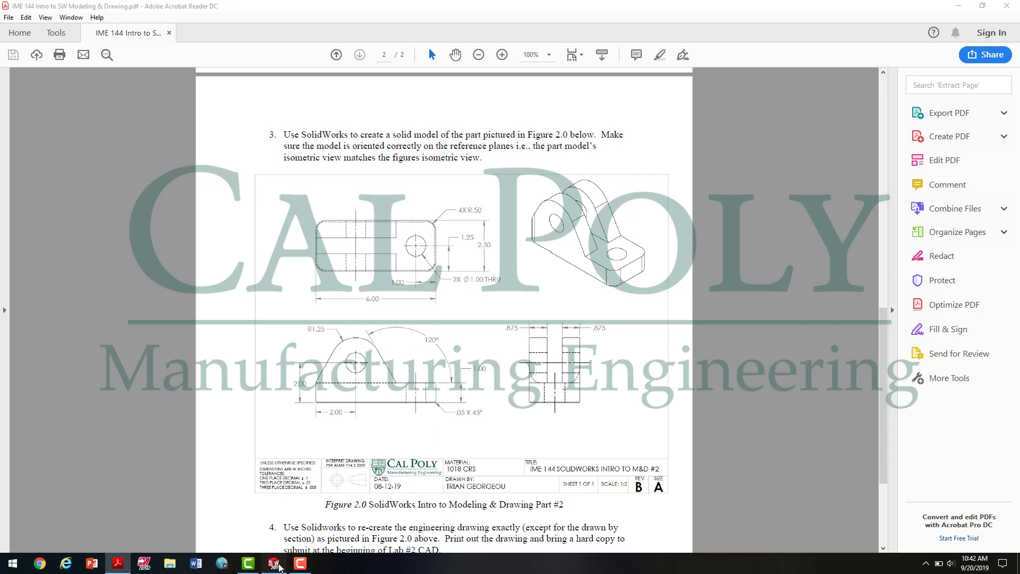
# Dimension the right slanted line at 120° to the base's top edge.
pyautogui.click(274, 563)
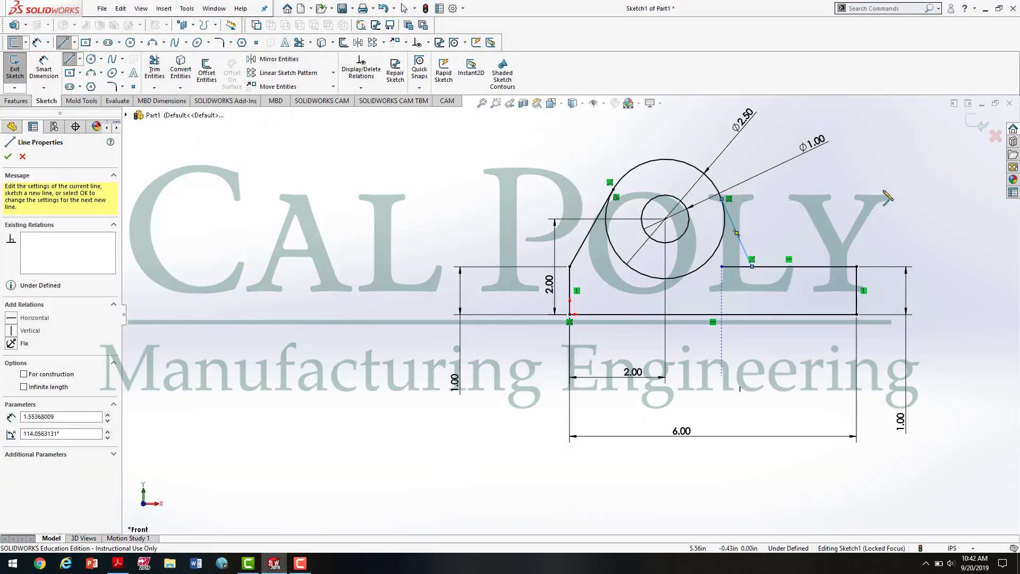
pyautogui.click(44, 65)
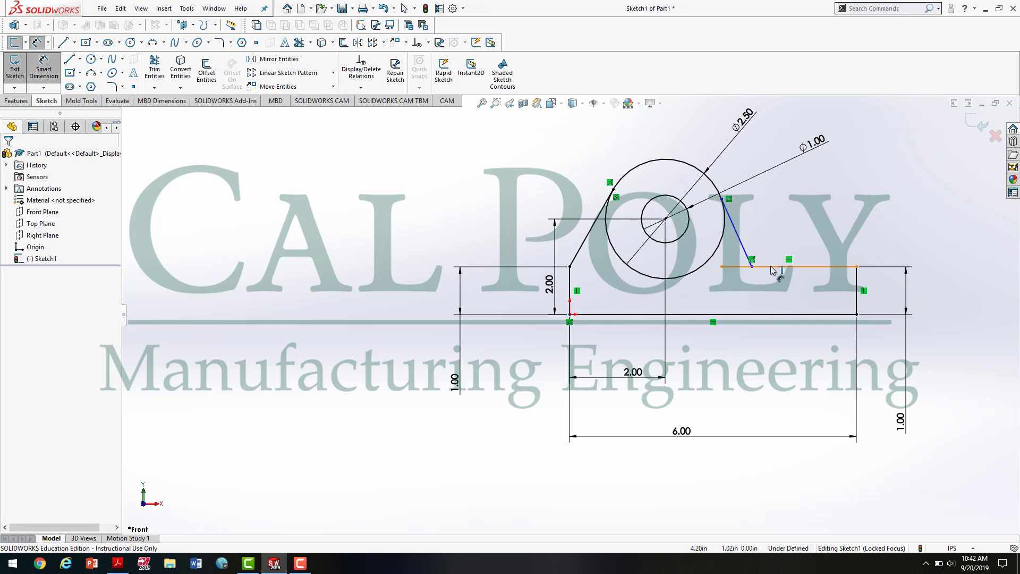
pyautogui.click(748, 252)
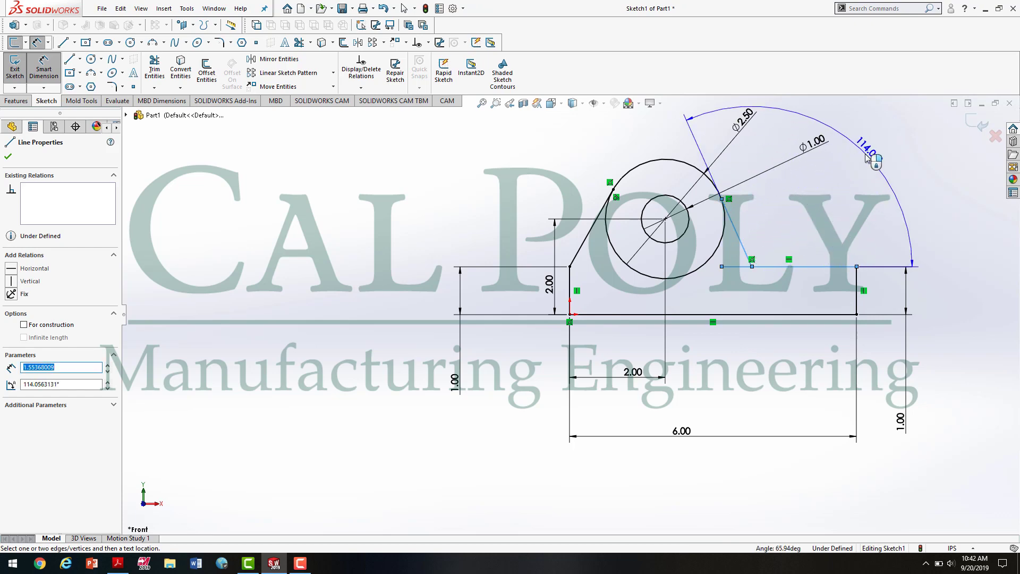
pyautogui.click(867, 159)
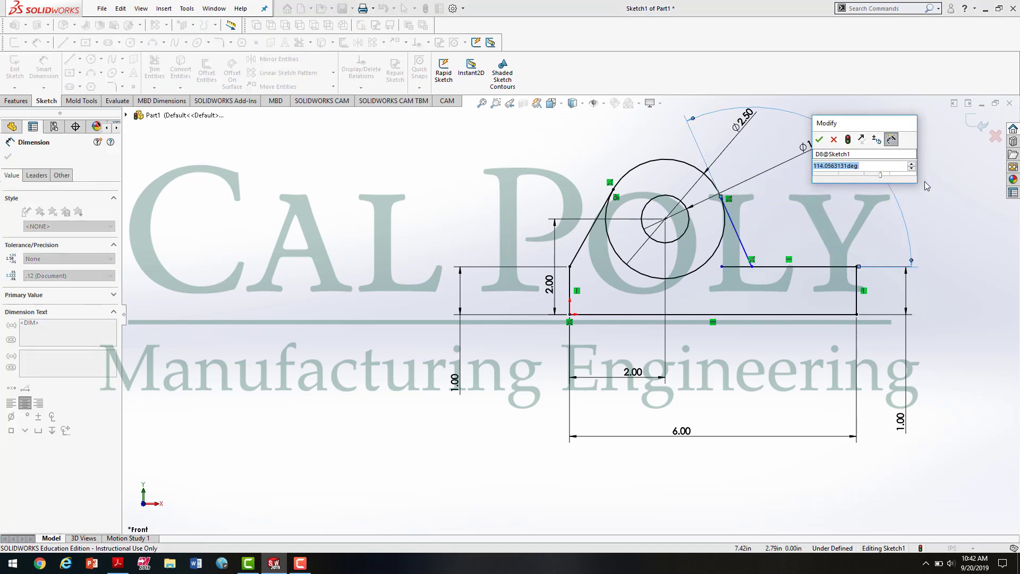
pyautogui.press('Return')
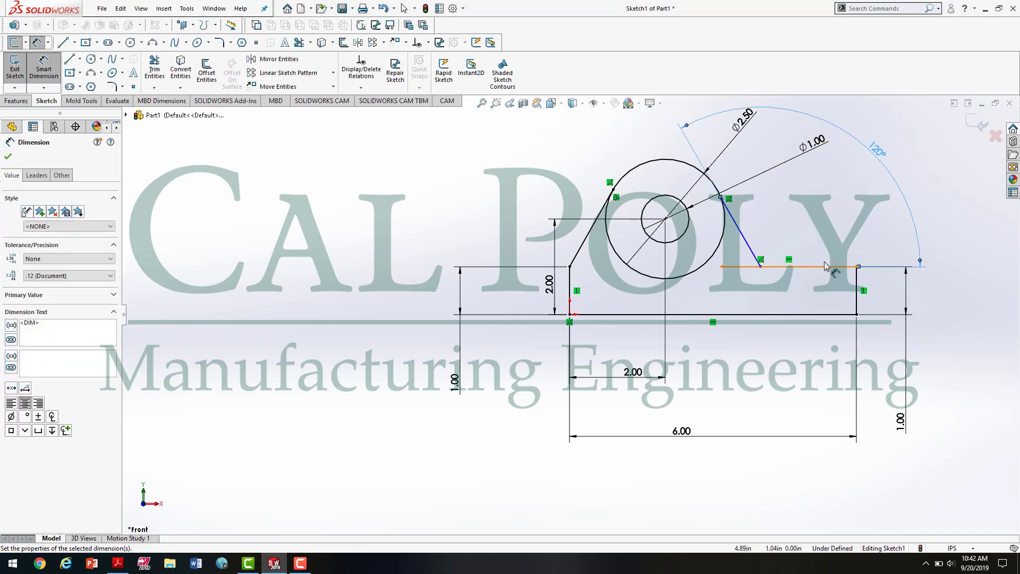
pyautogui.scroll(-5, 745, 202)
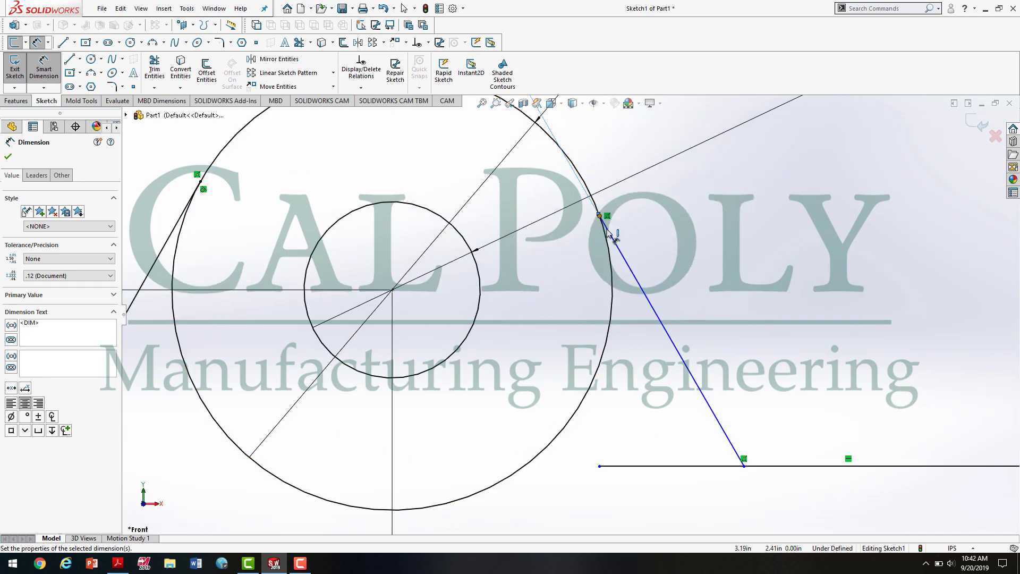
# Add a Tangent relation between the slanted right line and the Ø2.50 circle.
pyautogui.click(374, 88)
pyautogui.click(388, 113)
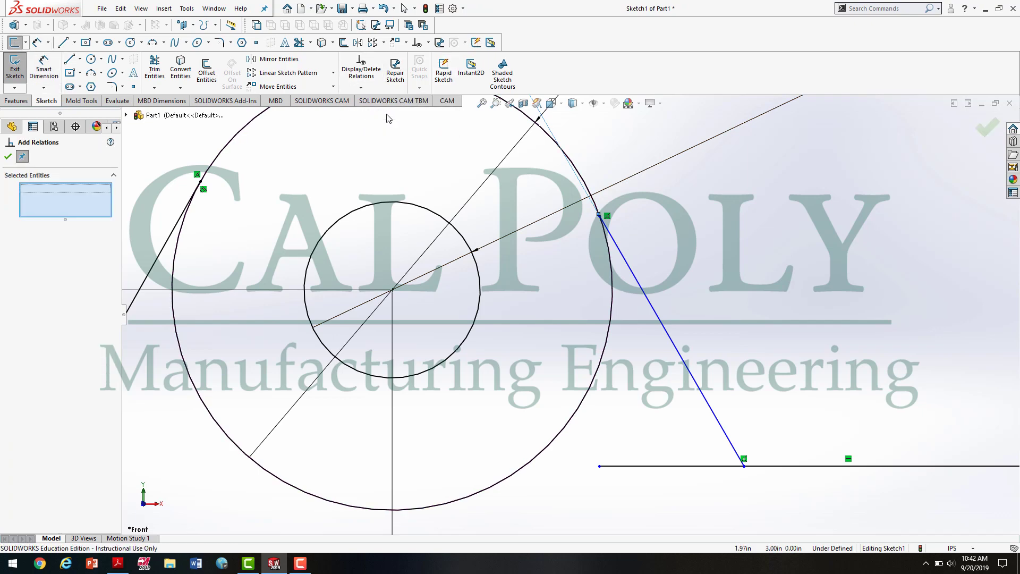
pyautogui.click(639, 284)
pyautogui.click(613, 284)
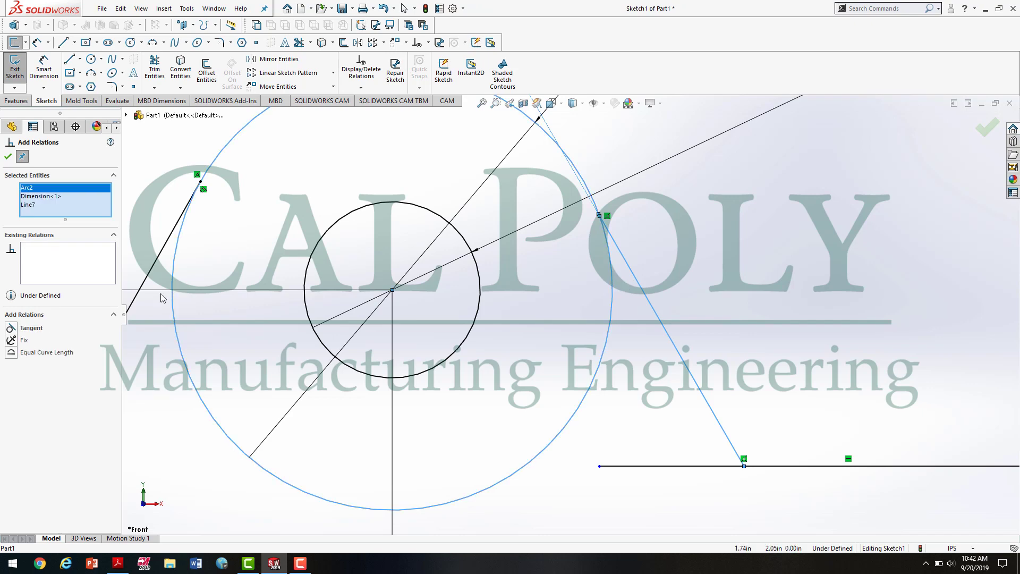
pyautogui.click(13, 329)
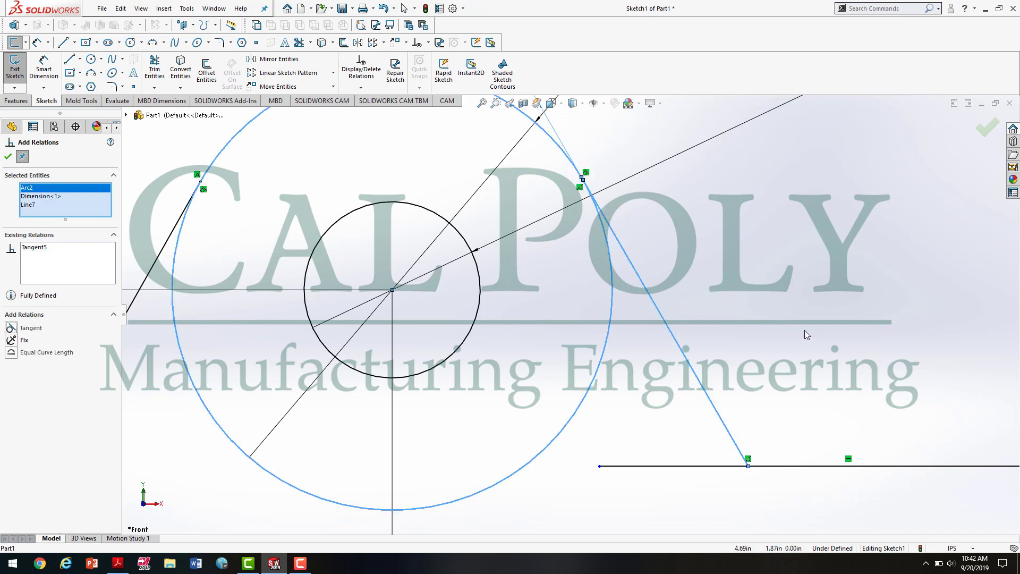
pyautogui.press('f')
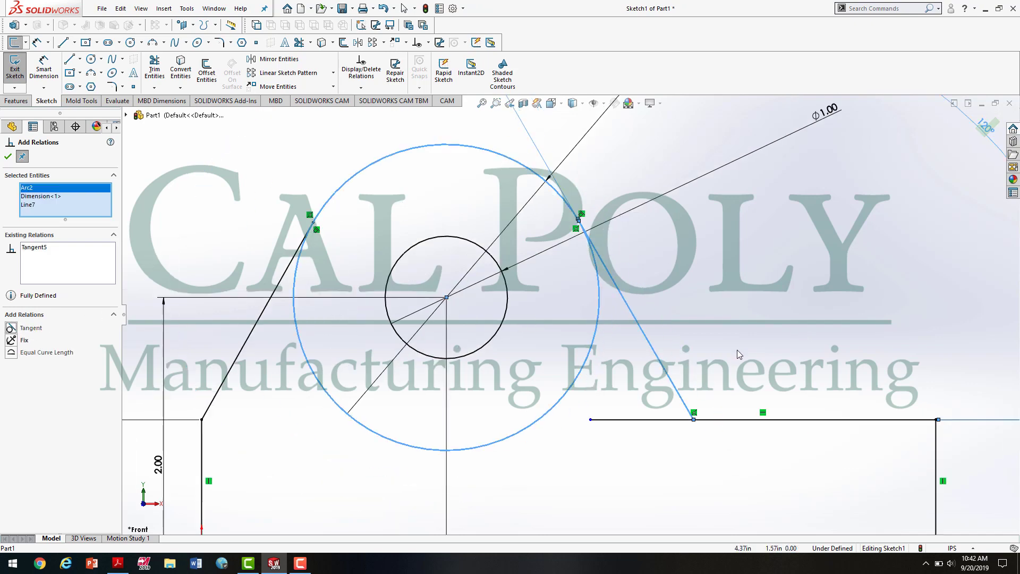
pyautogui.click(8, 156)
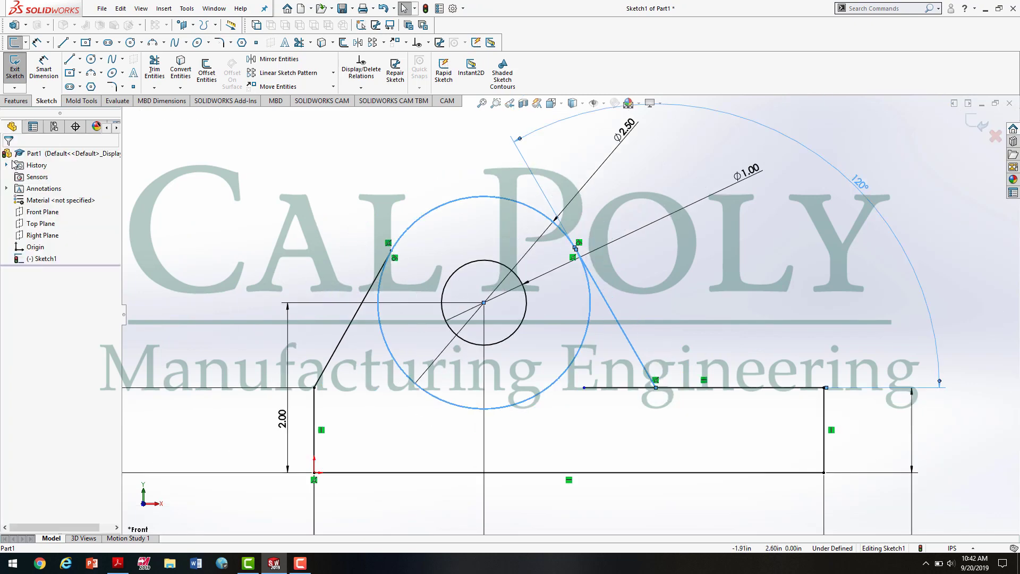
pyautogui.click(283, 198)
pyautogui.press('f')
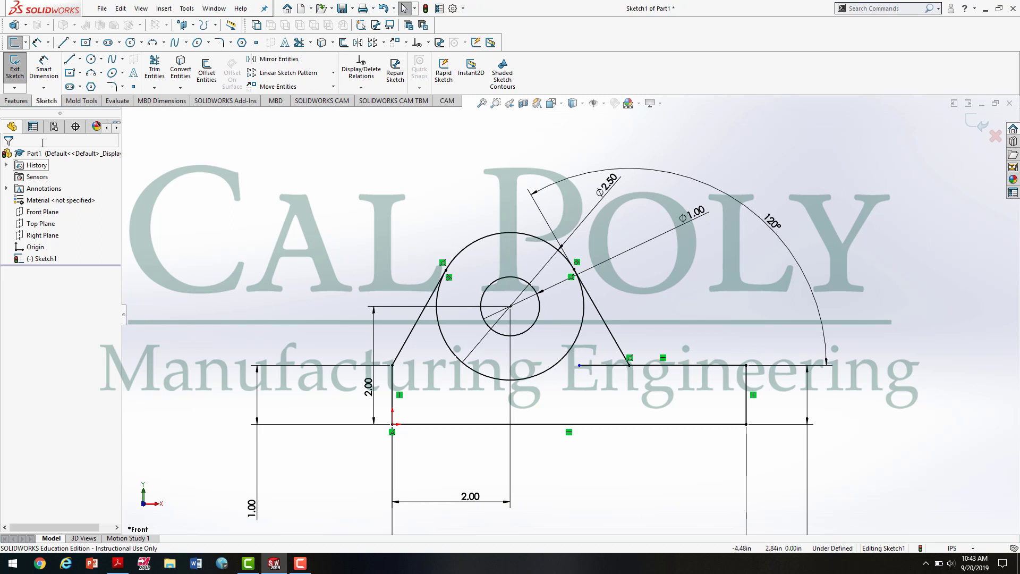
pyautogui.click(155, 88)
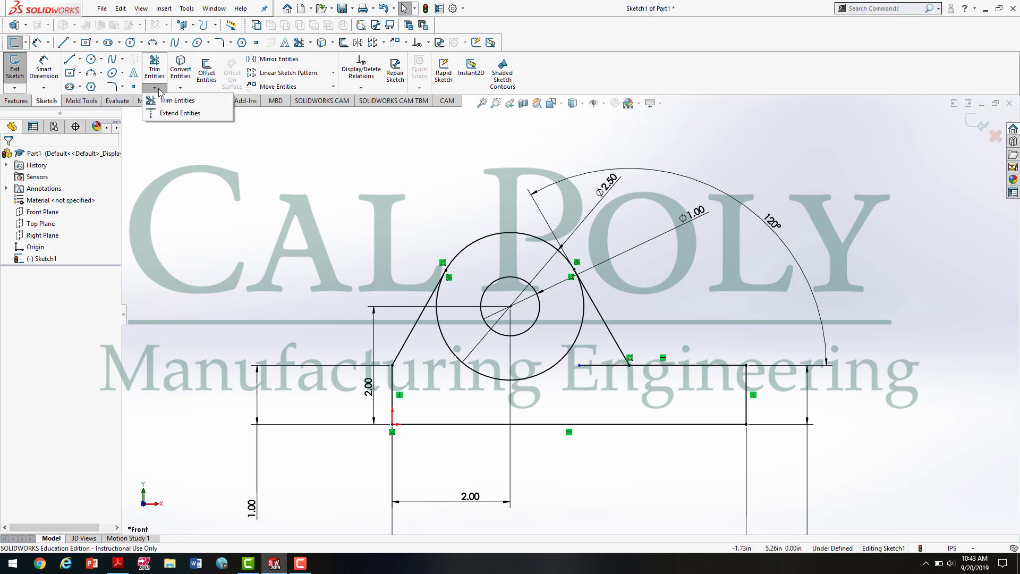
pyautogui.click(176, 114)
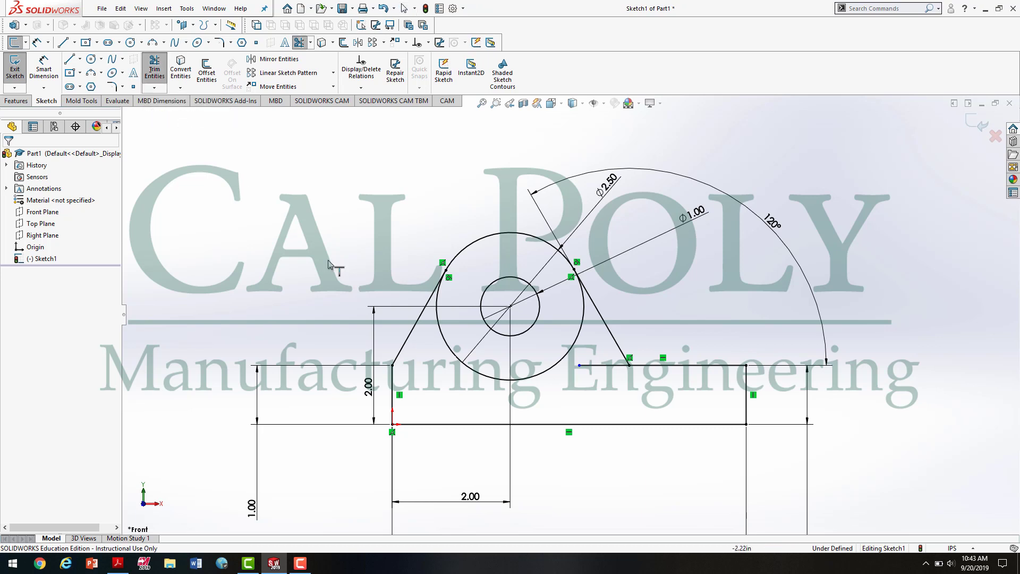
pyautogui.click(597, 372)
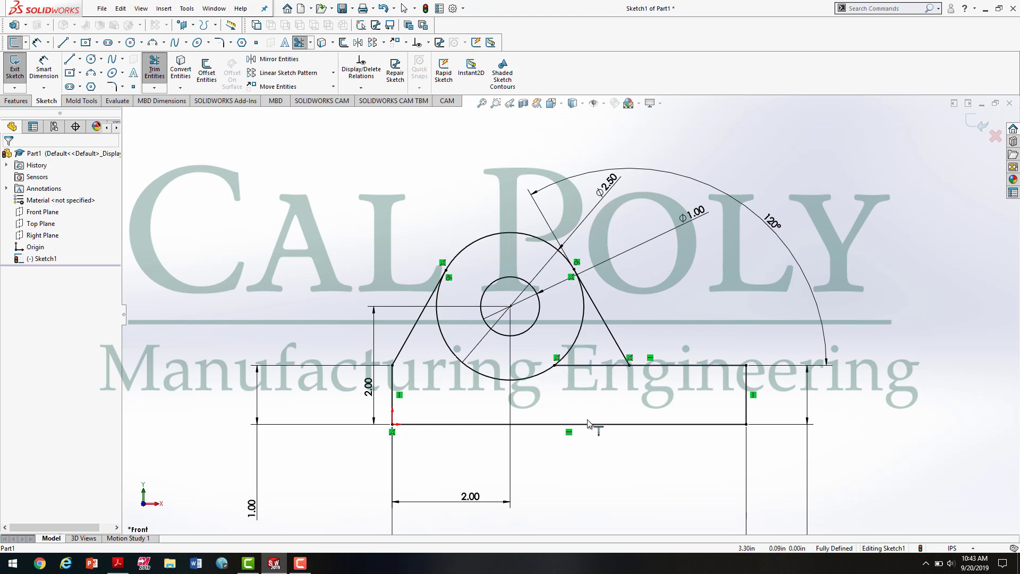
pyautogui.hotkey('ctrl', 'z')
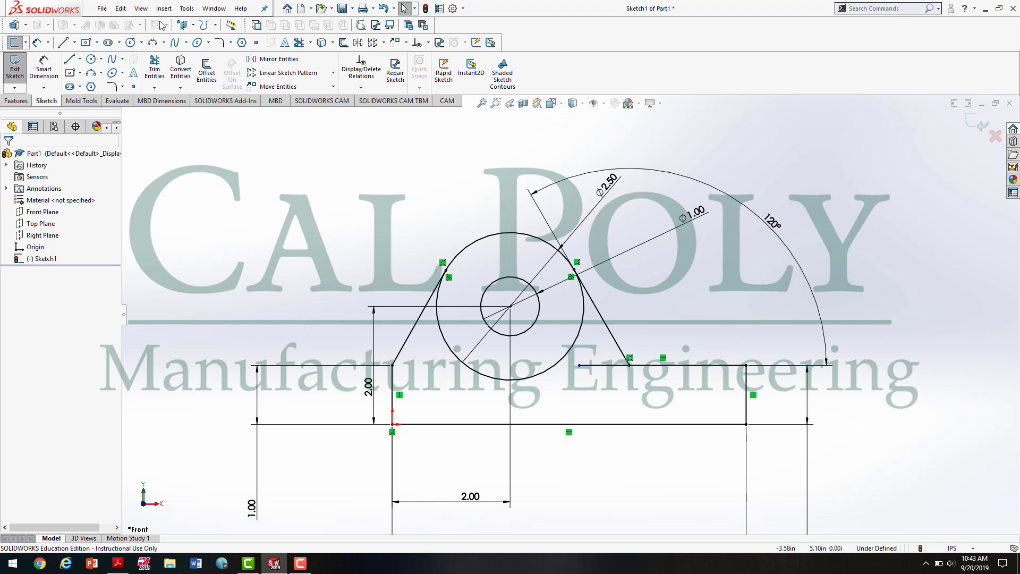
# Trim the large circle's lower arc and the base-line stub, then check the PDF drawing.
pyautogui.click(154, 70)
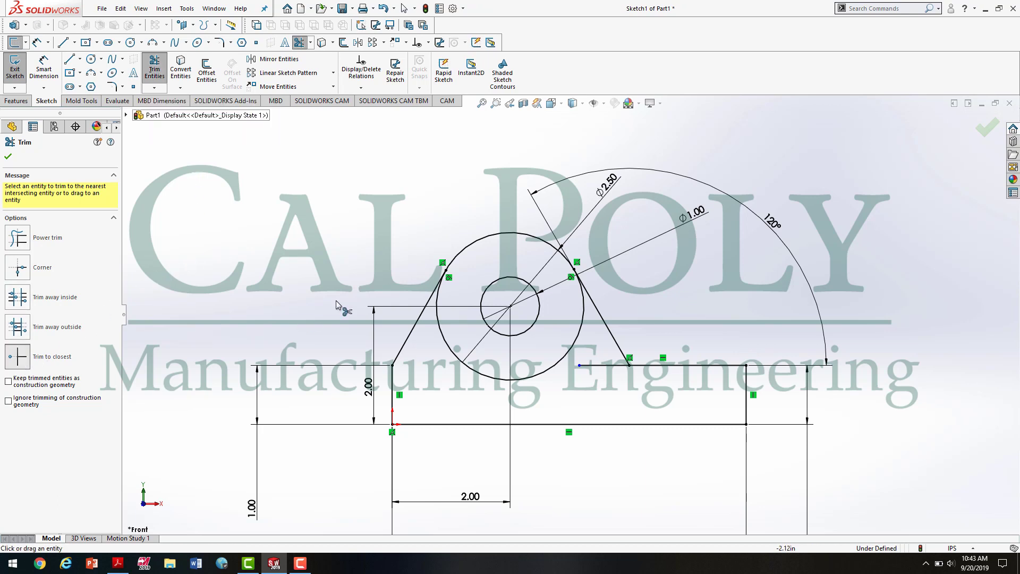
pyautogui.click(441, 328)
pyautogui.click(605, 365)
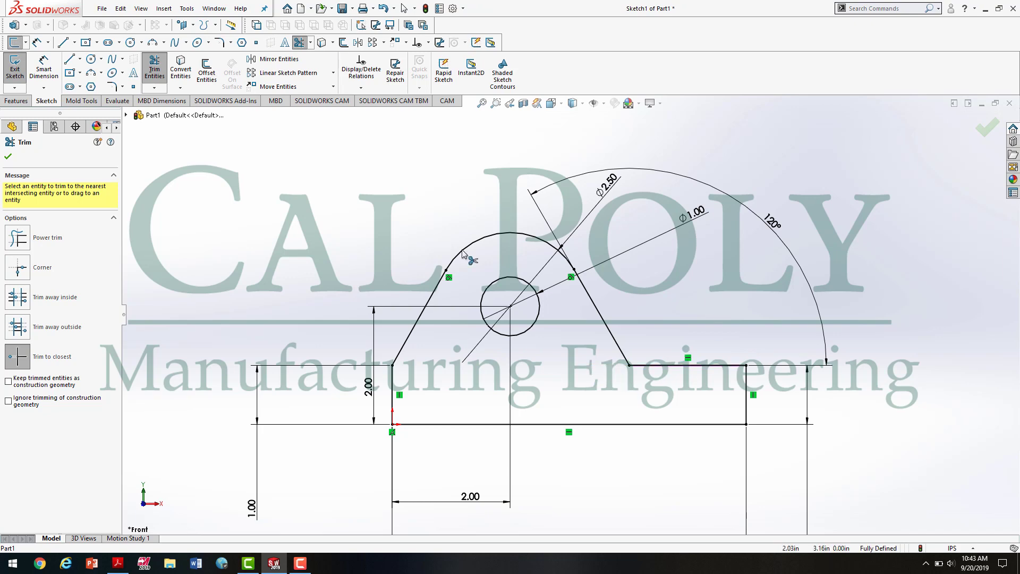
pyautogui.scroll(-3, 537, 232)
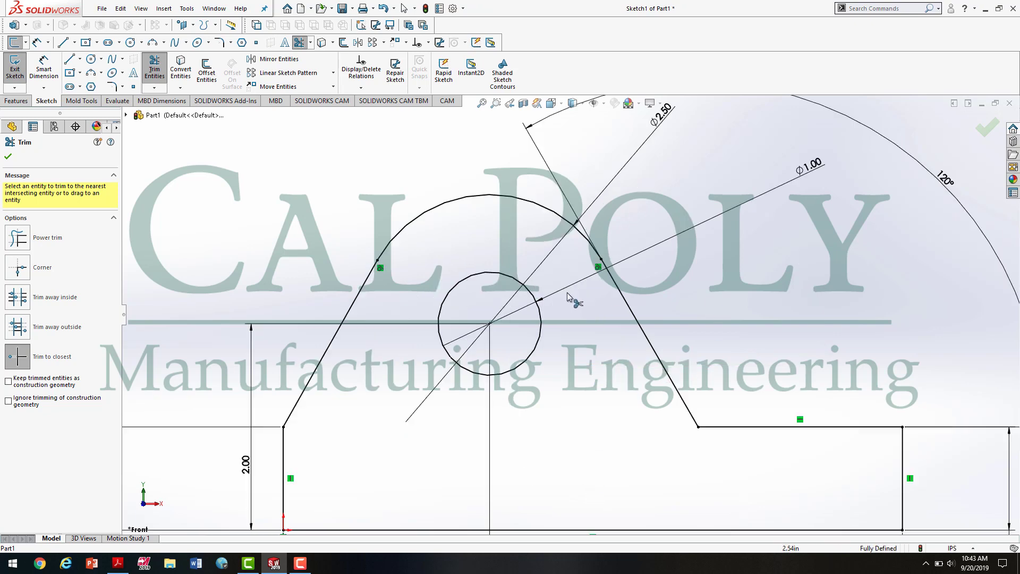
pyautogui.scroll(4, 787, 378)
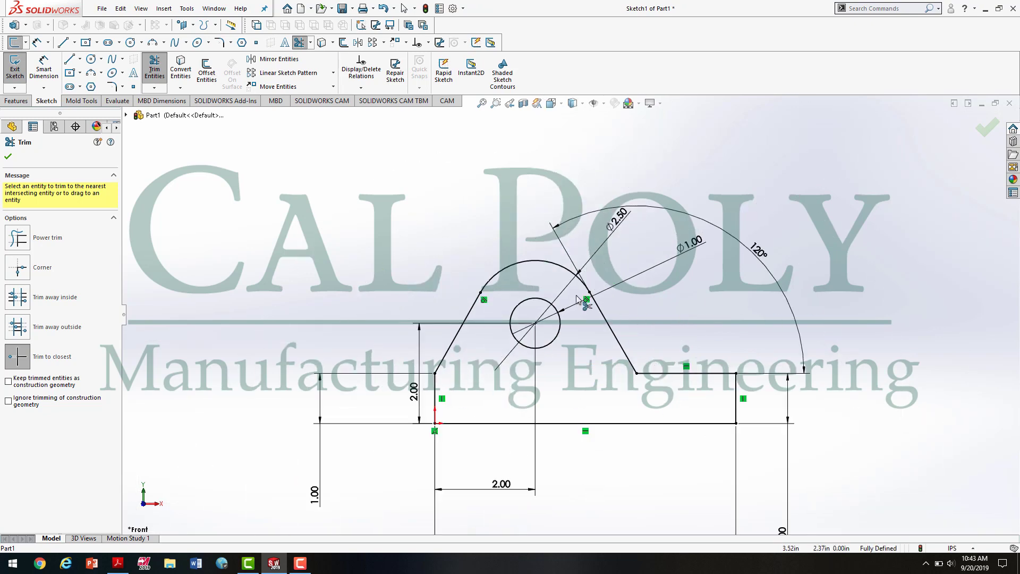
pyautogui.scroll(2, 666, 355)
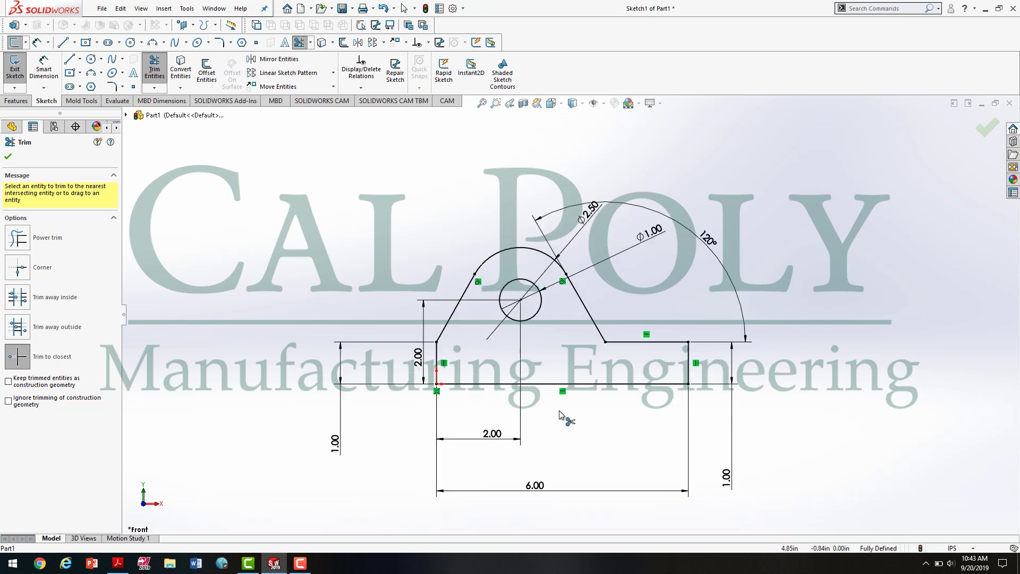
pyautogui.click(118, 564)
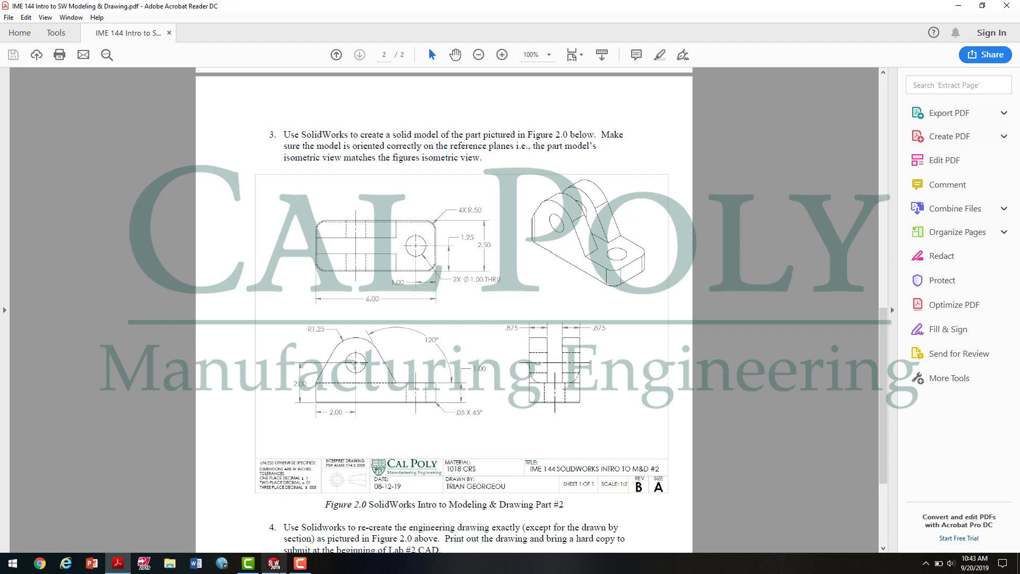
pyautogui.click(274, 564)
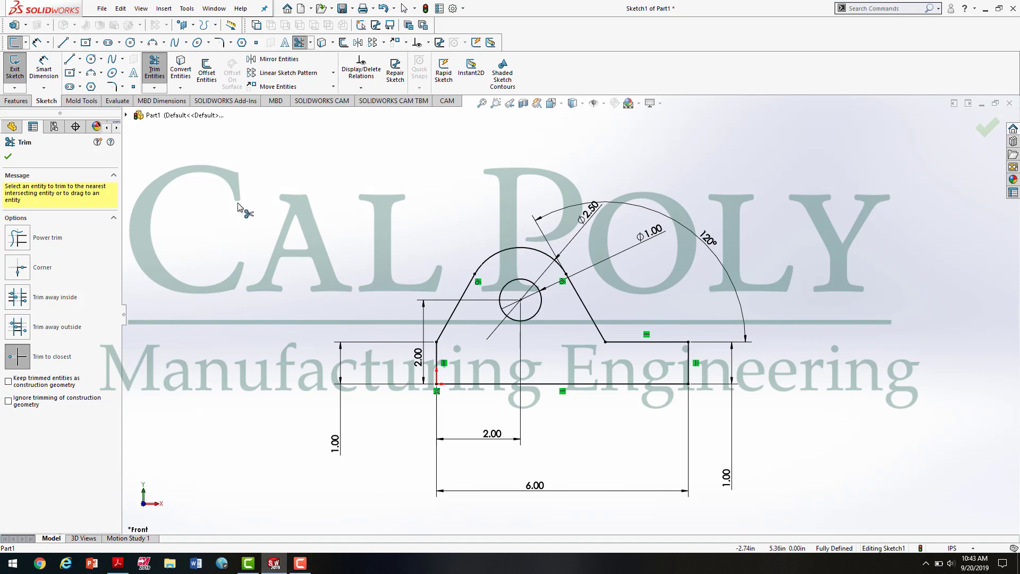
# Exit the sketch into a Boss-Extrude with Direction 1 set to Mid Plane.
pyautogui.click(11, 80)
pyautogui.click(11, 70)
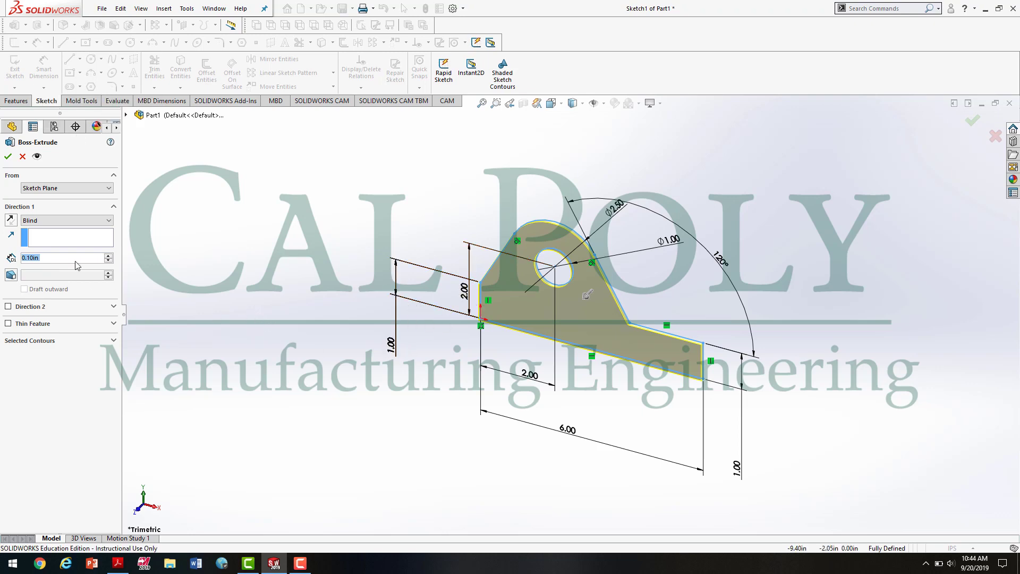
pyautogui.click(94, 223)
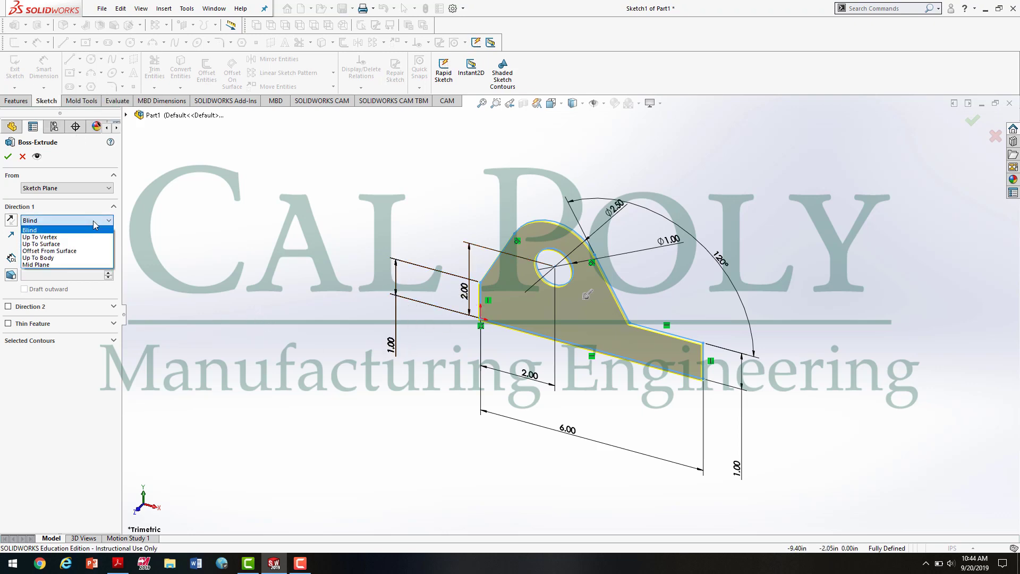
pyautogui.click(71, 264)
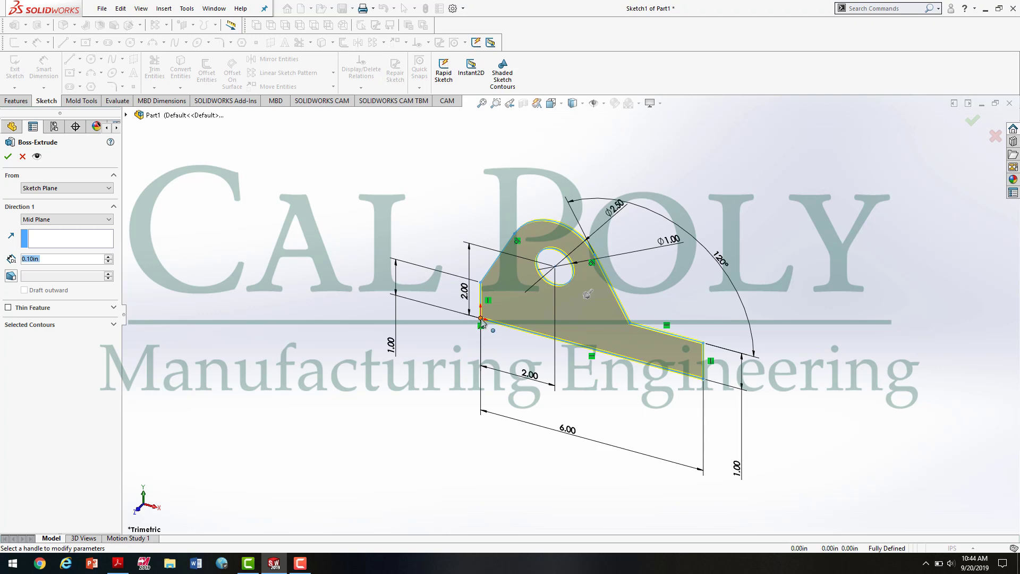
pyautogui.click(120, 565)
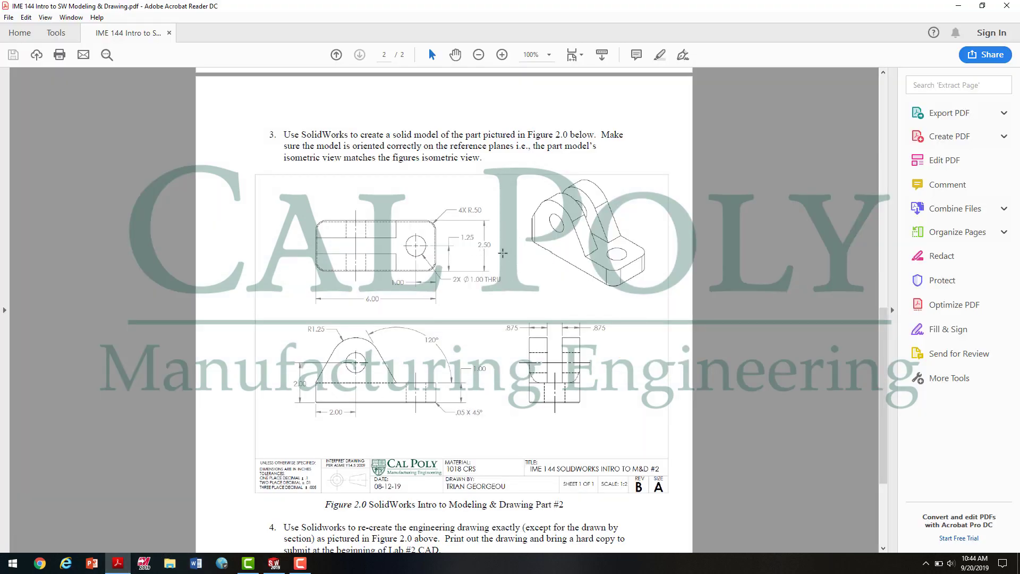
# Extrude the bracket profile Mid Plane to a 2.50 in depth as Boss-Extrude1.
pyautogui.click(274, 563)
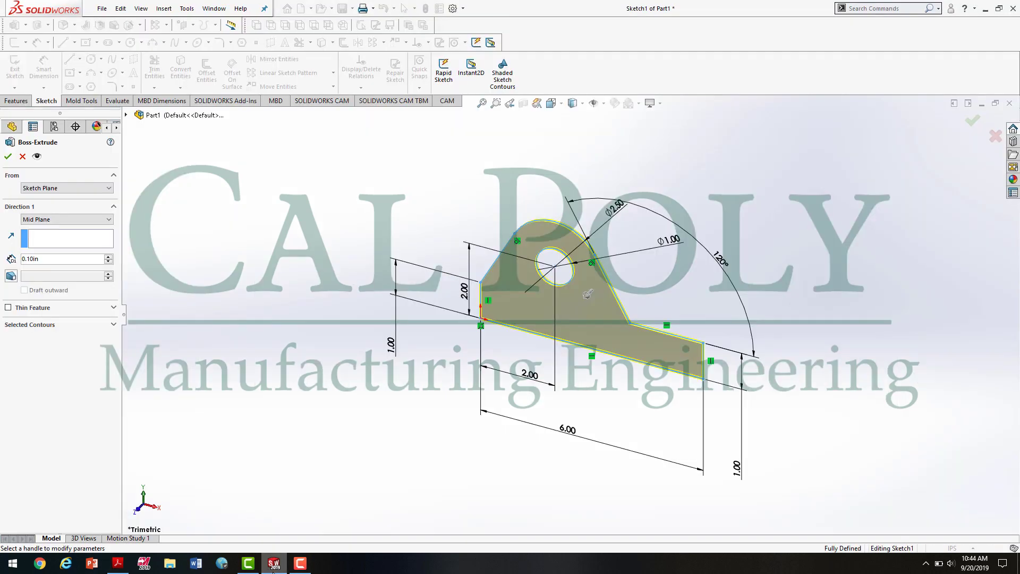
pyautogui.click(587, 294)
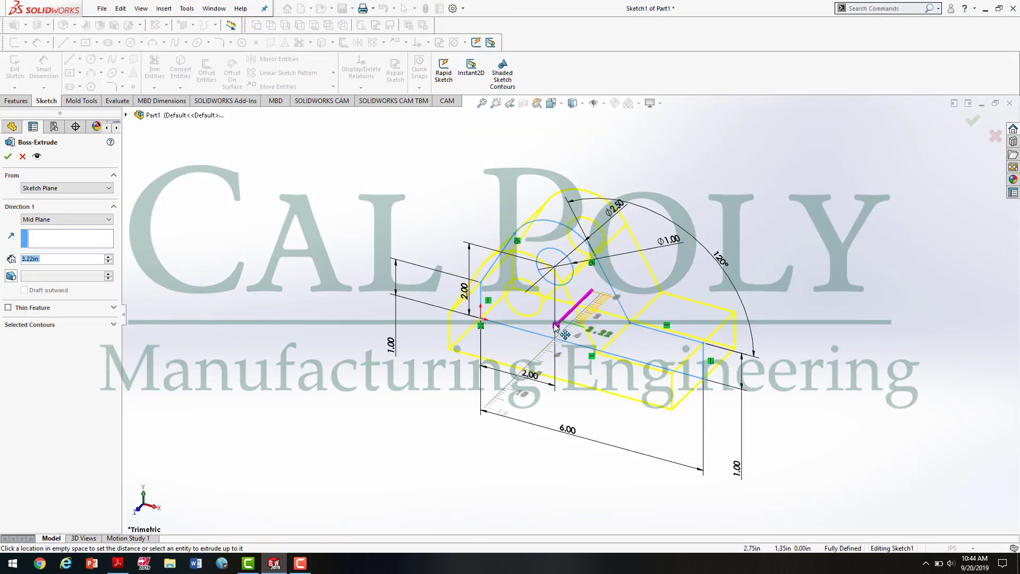
pyautogui.click(581, 318)
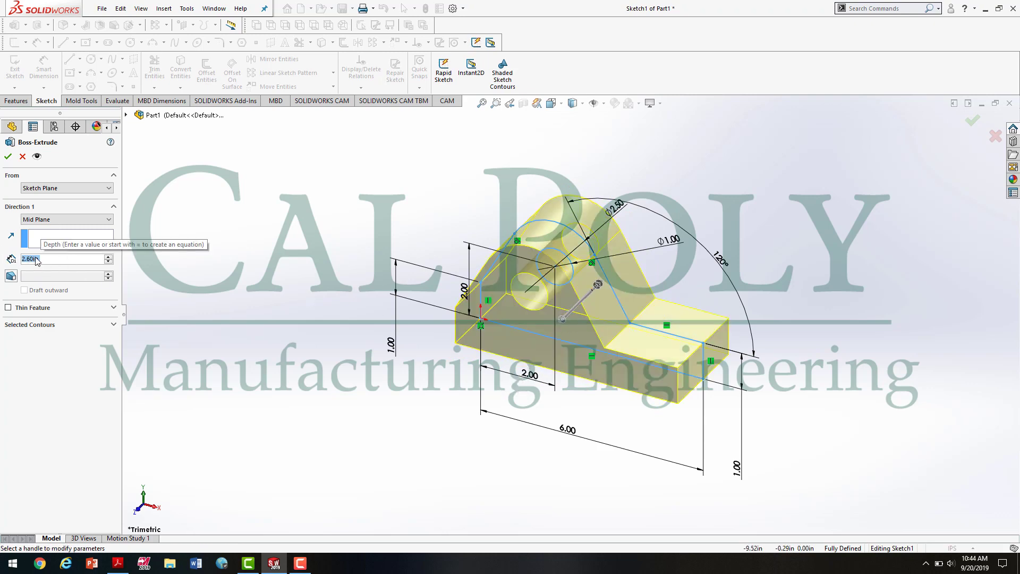
pyautogui.write('2.5')
pyautogui.press('Return')
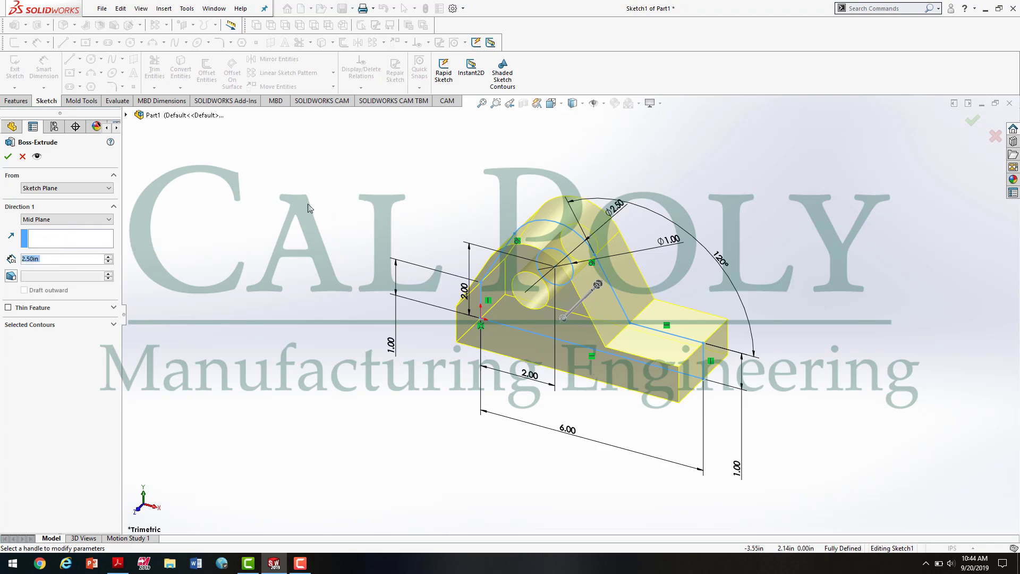
pyautogui.click(6, 158)
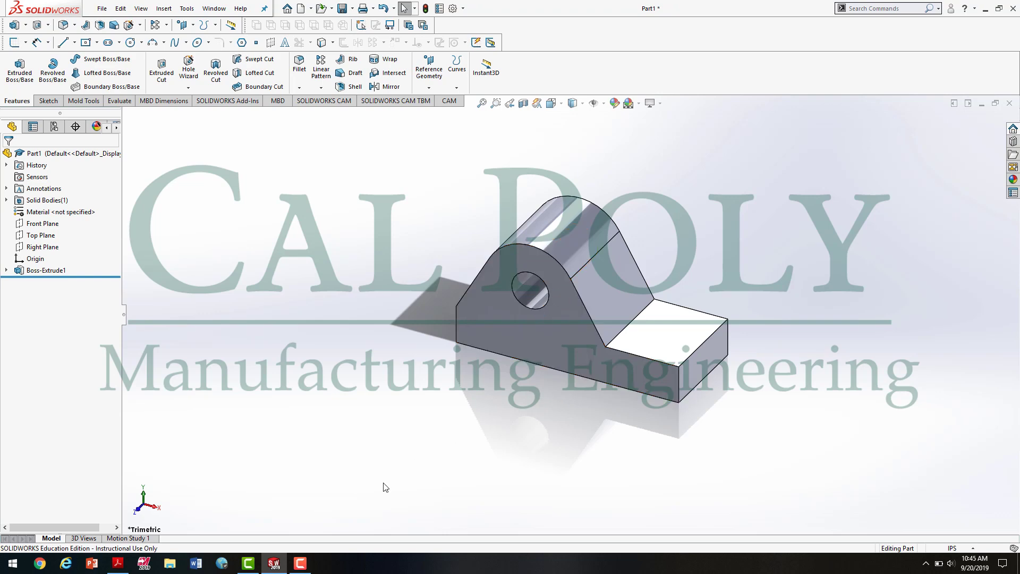
pyautogui.moveTo(464, 434); pyautogui.dragTo(385, 501, button='middle')
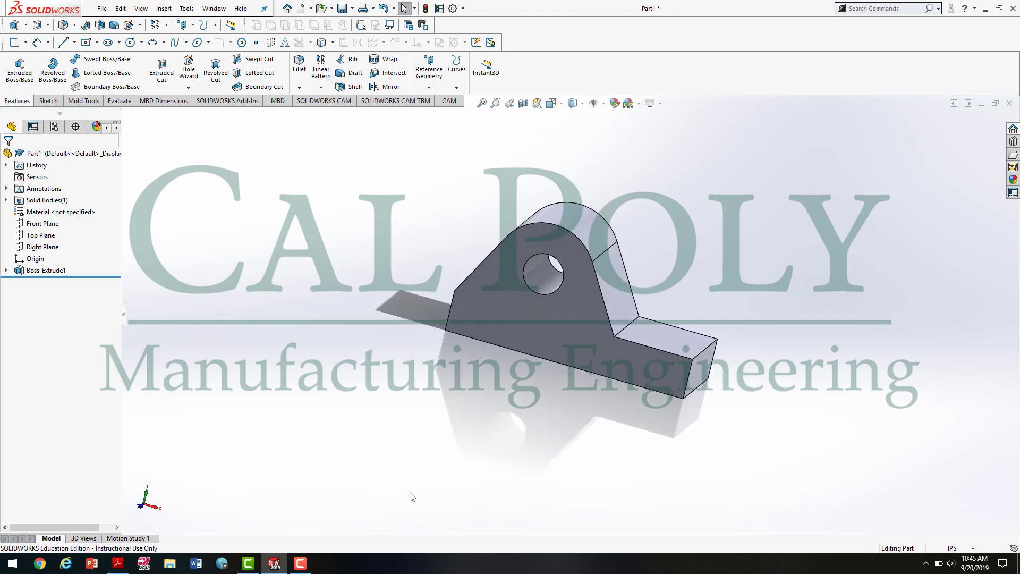
pyautogui.click(274, 564)
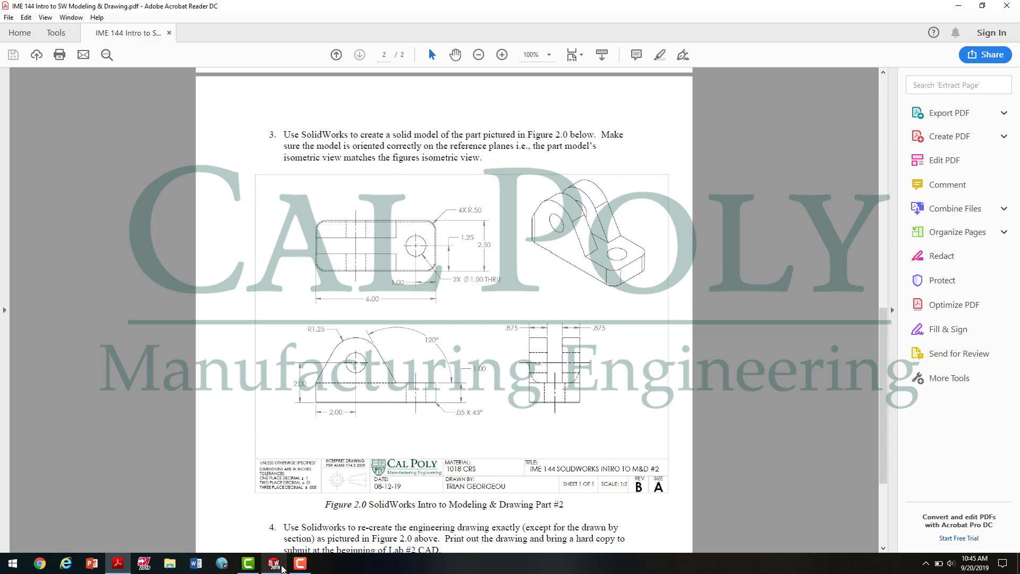
pyautogui.moveTo(281, 568)
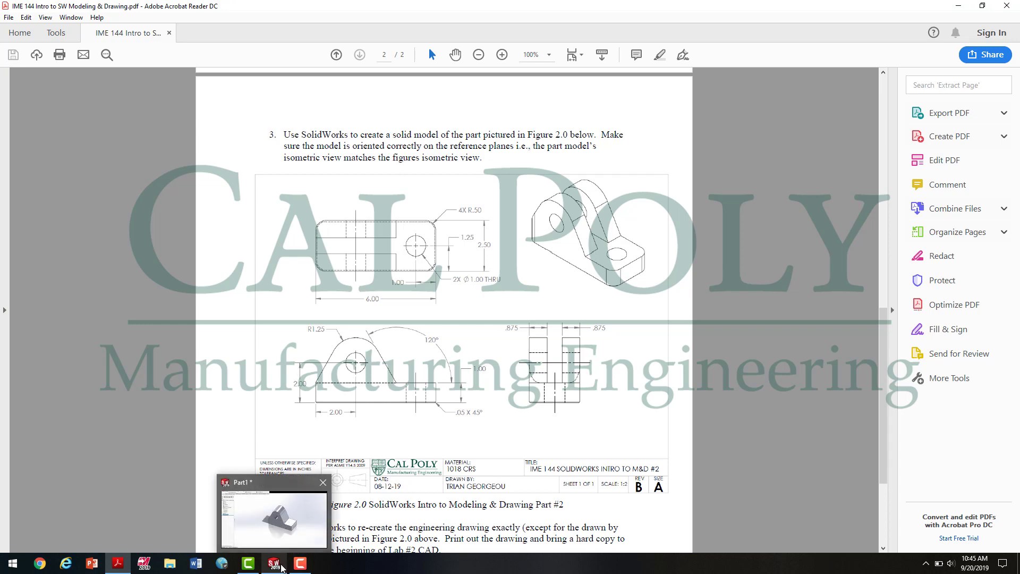
pyautogui.click(274, 567)
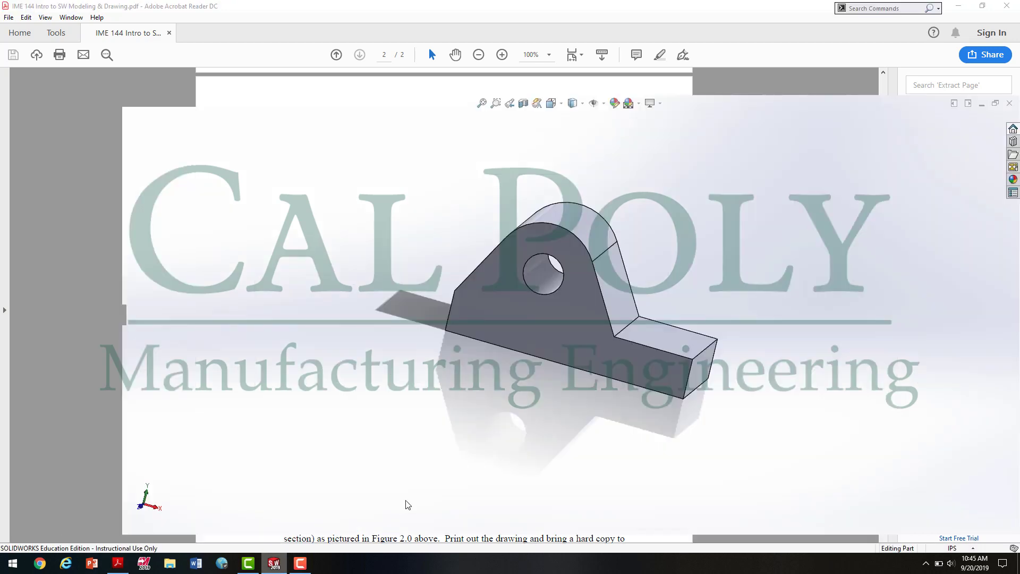
# Start an extruded-cut sketch on the bracket's end face, viewed normal from the Left.
pyautogui.hotkey('ctrl', '7')
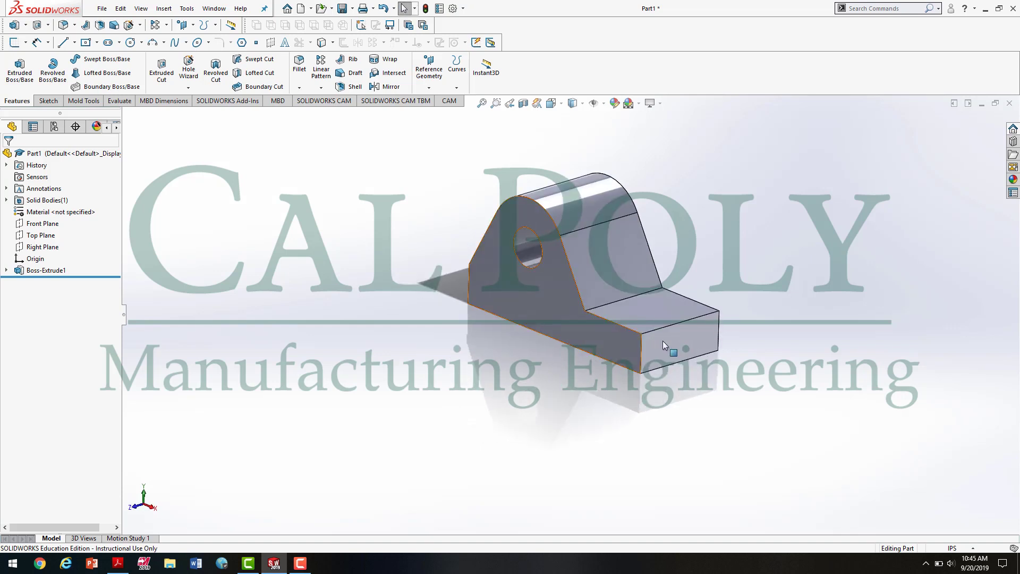
pyautogui.moveTo(583, 369); pyautogui.dragTo(518, 281, button='middle')
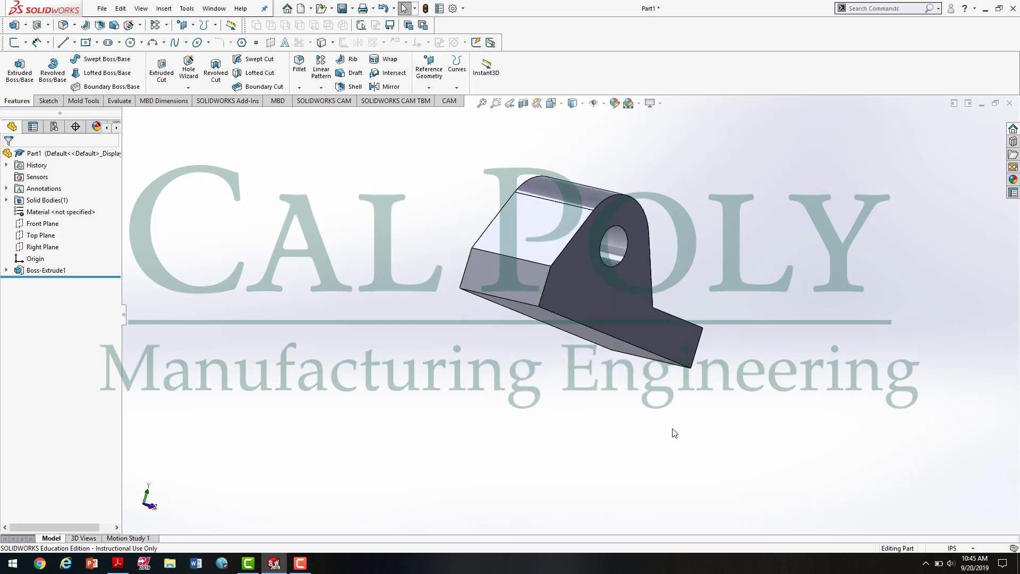
pyautogui.moveTo(656, 432); pyautogui.dragTo(645, 448, button='middle')
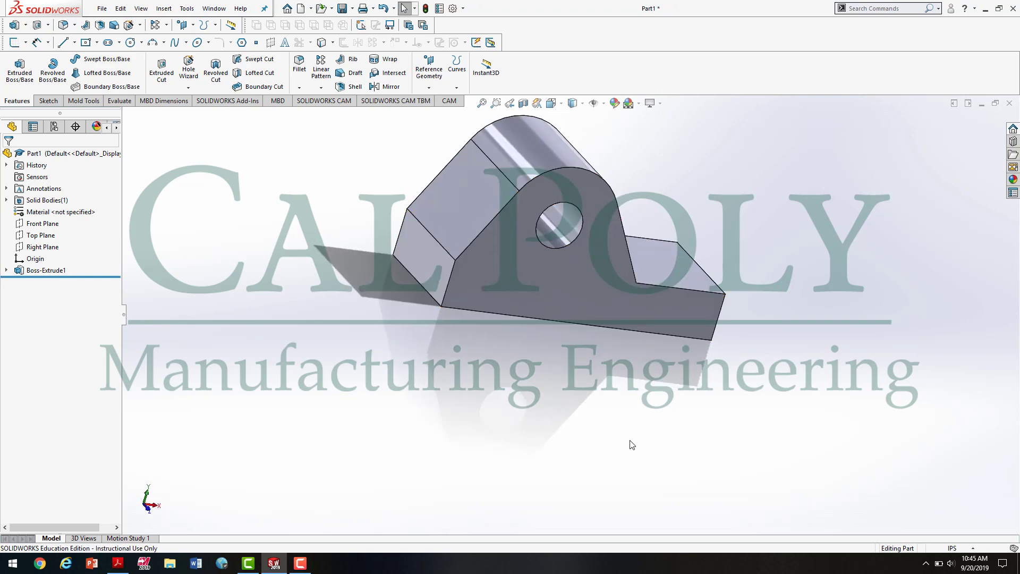
pyautogui.click(162, 66)
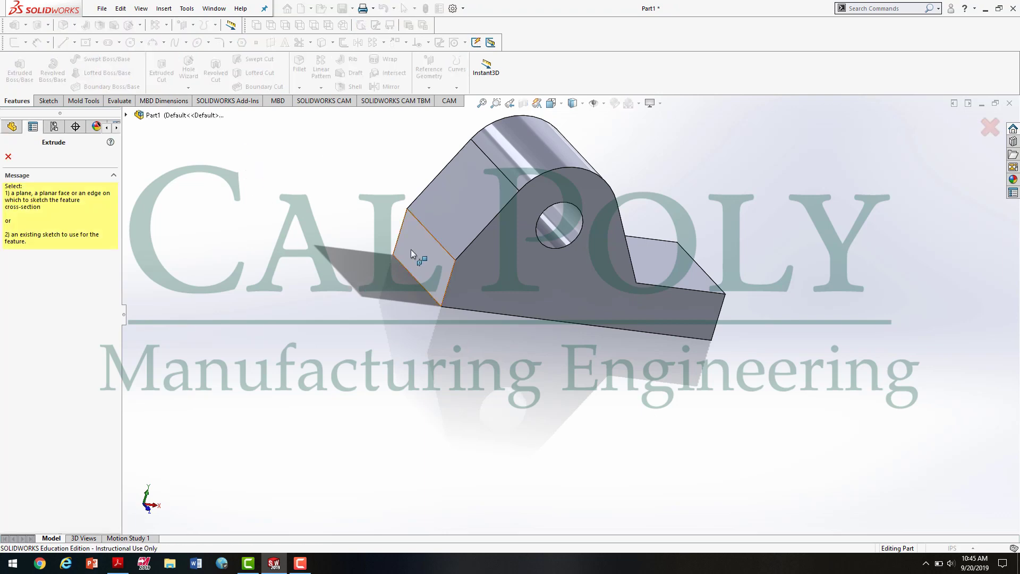
pyautogui.click(426, 255)
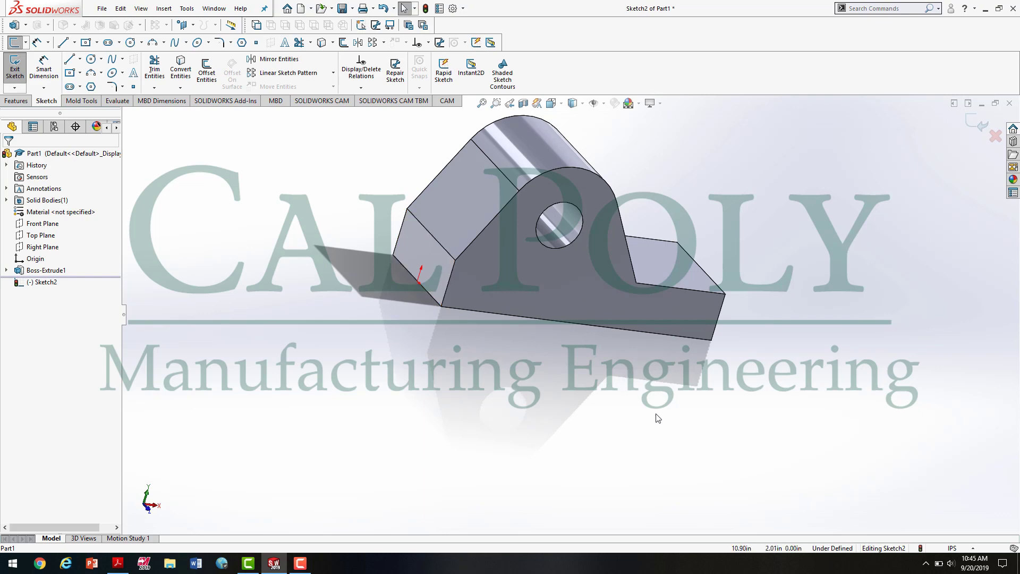
pyautogui.press('space')
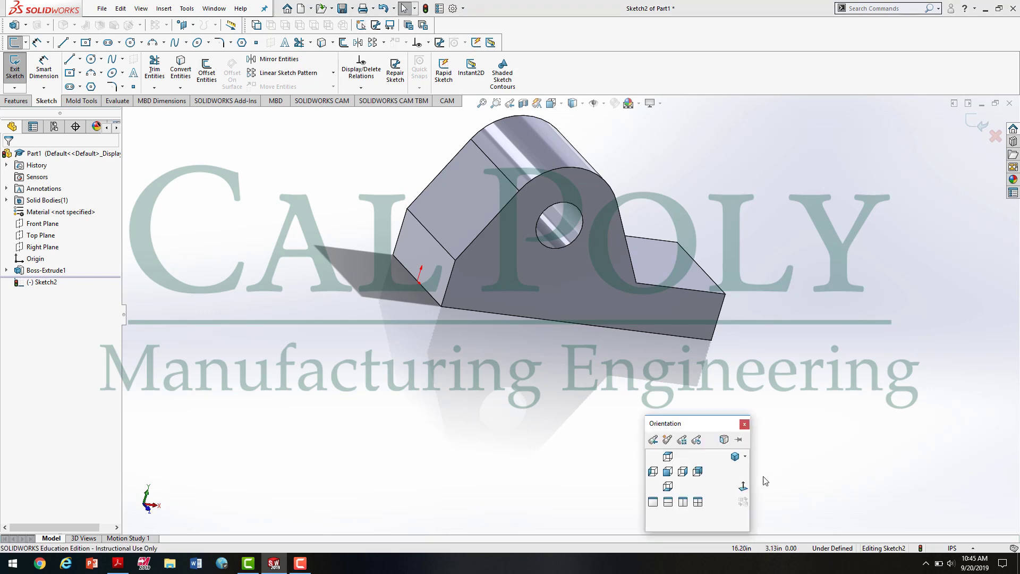
pyautogui.click(653, 471)
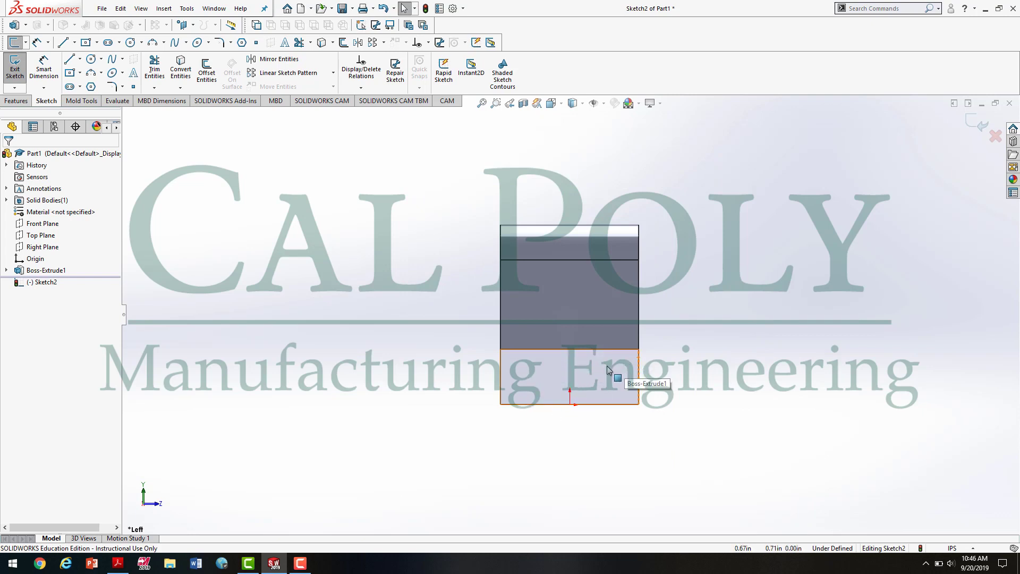
# Draw a corner rectangle from the base's top edge to above the part.
pyautogui.click(79, 73)
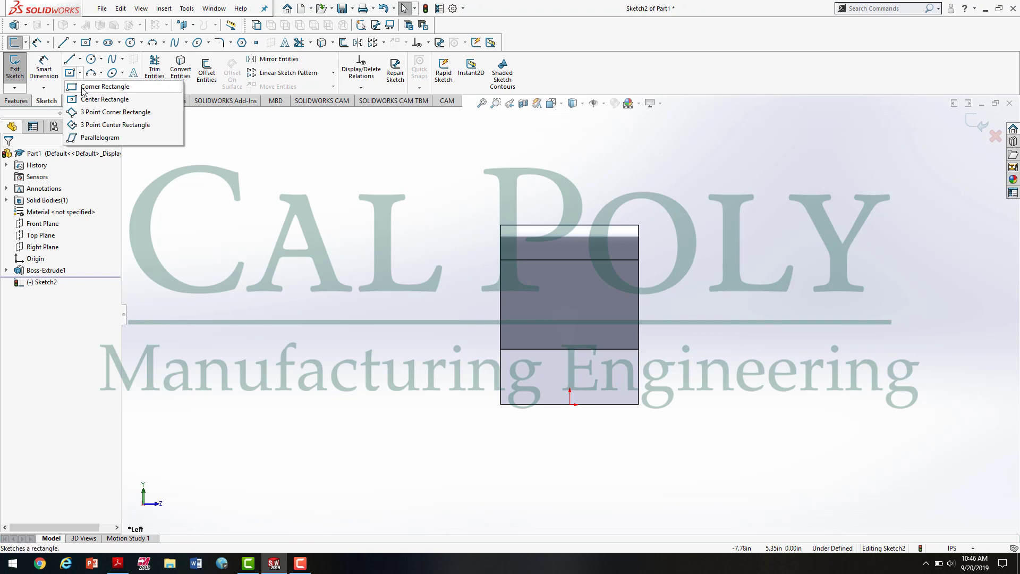
pyautogui.click(83, 88)
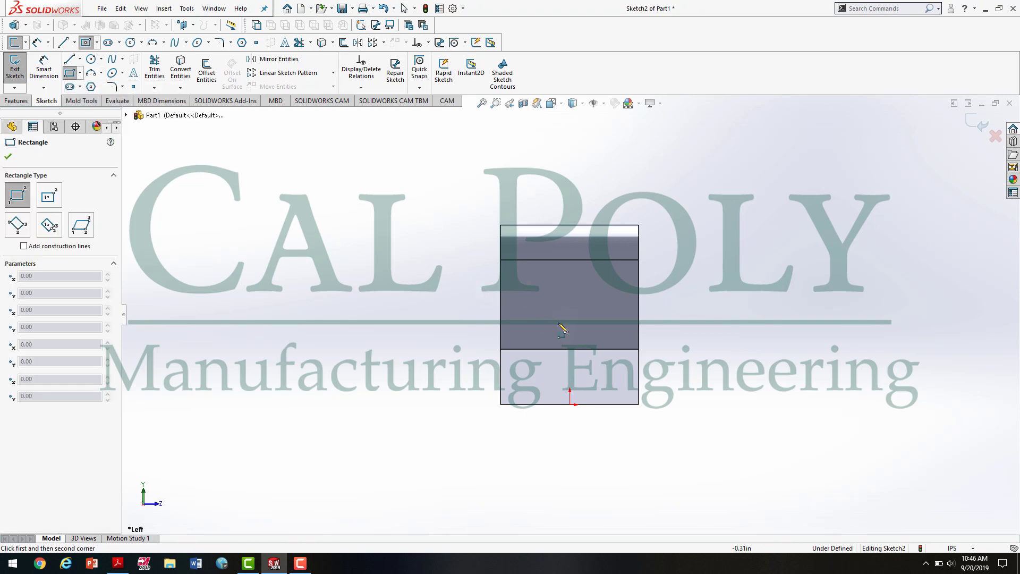
pyautogui.click(549, 349)
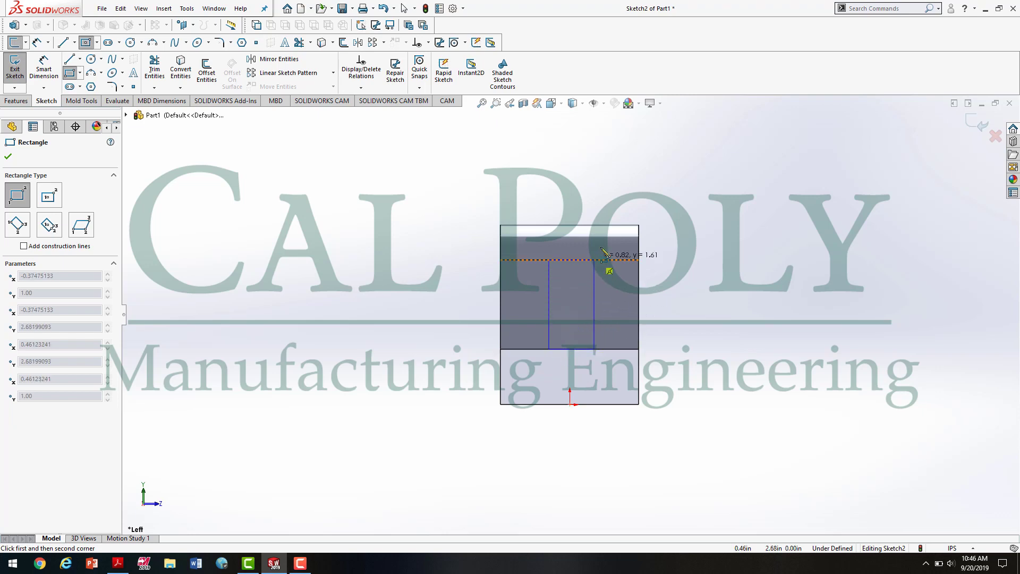
pyautogui.click(597, 185)
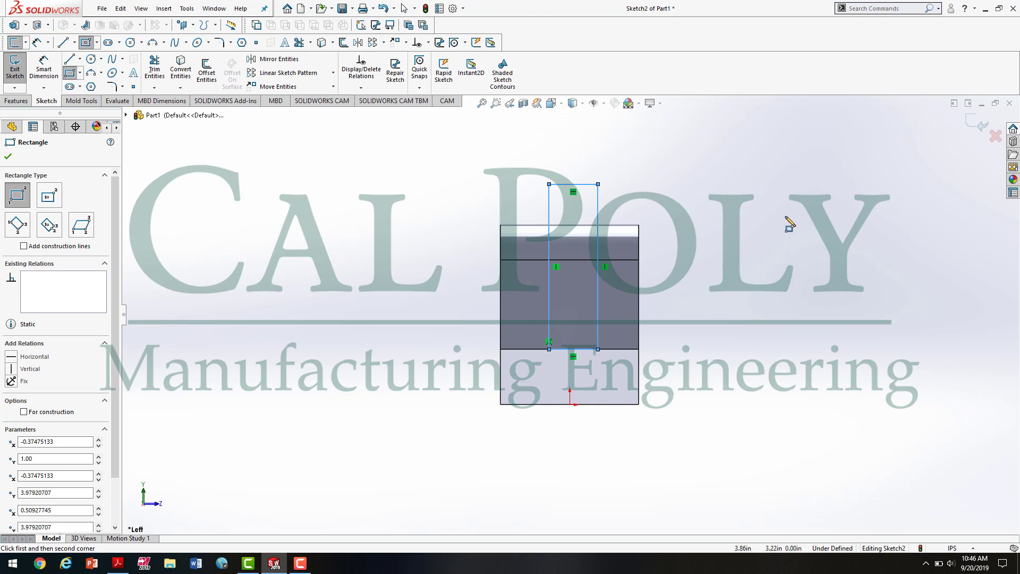
pyautogui.click(43, 69)
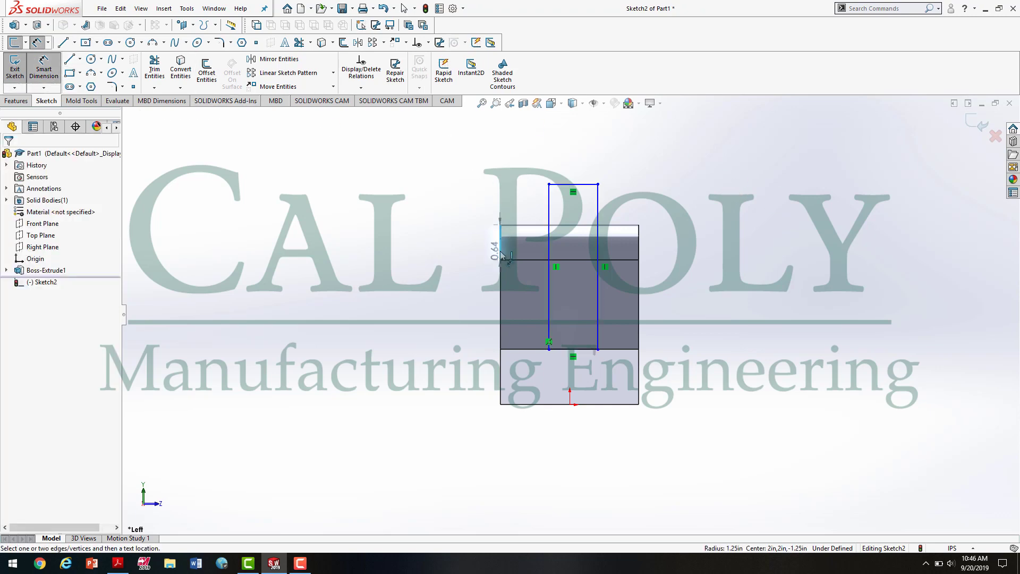
# Dimension the rectangle's sides 0.875 in and 0.88 in from the upright's left and right edges.
pyautogui.click(548, 217)
pyautogui.click(500, 223)
pyautogui.click(460, 160)
pyautogui.write('.875')
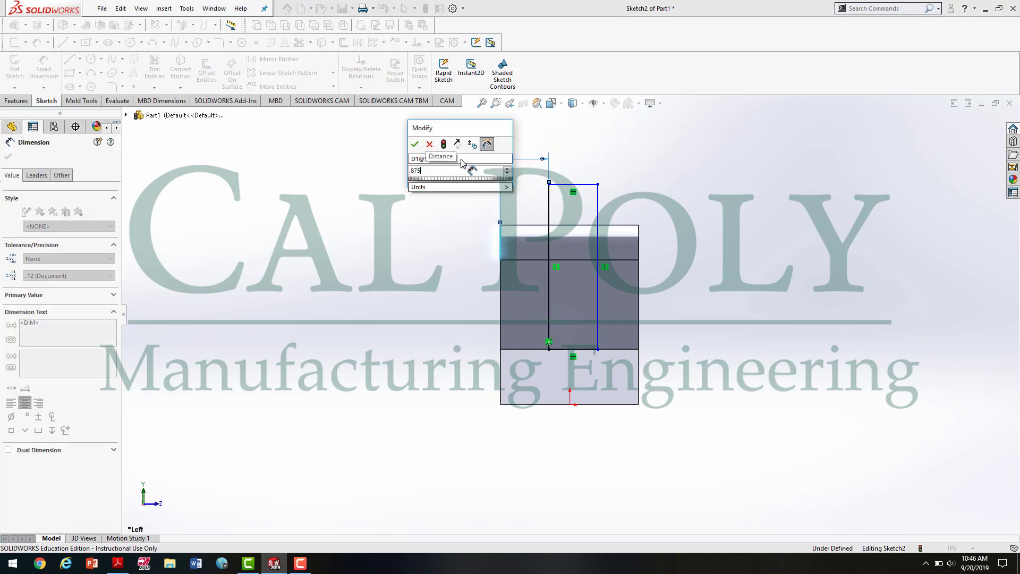
pyautogui.press('Return')
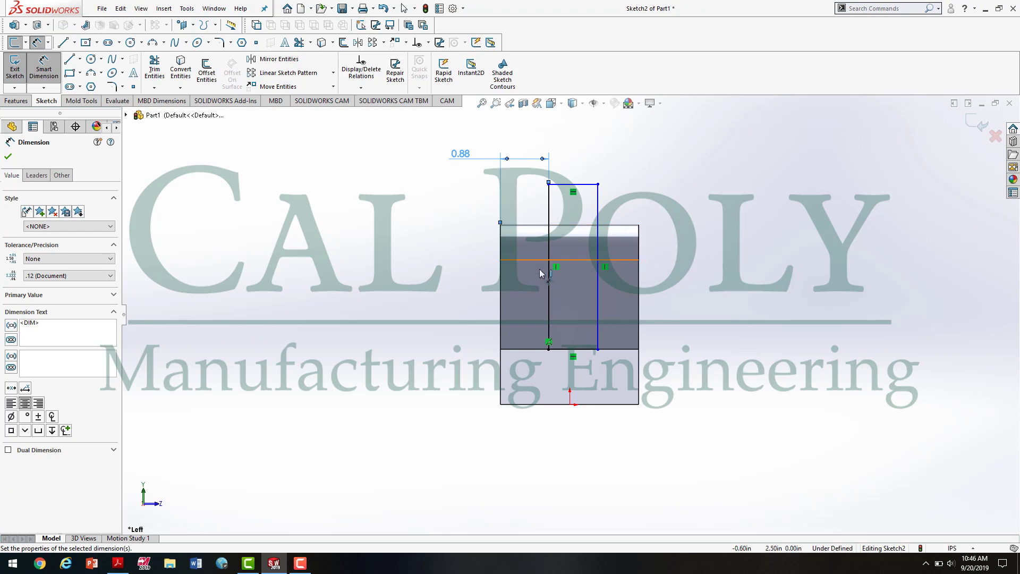
pyautogui.click(598, 212)
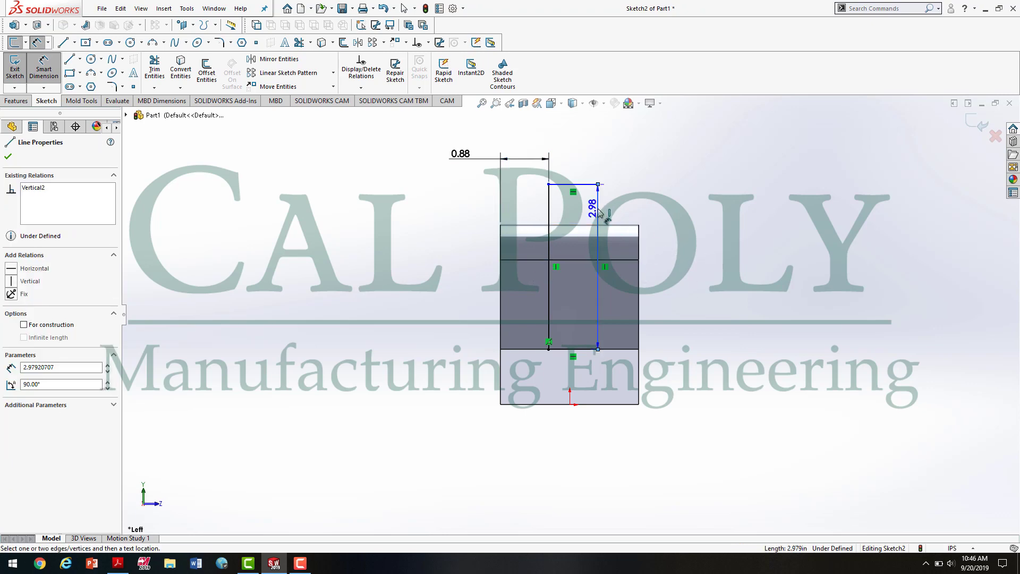
pyautogui.click(640, 238)
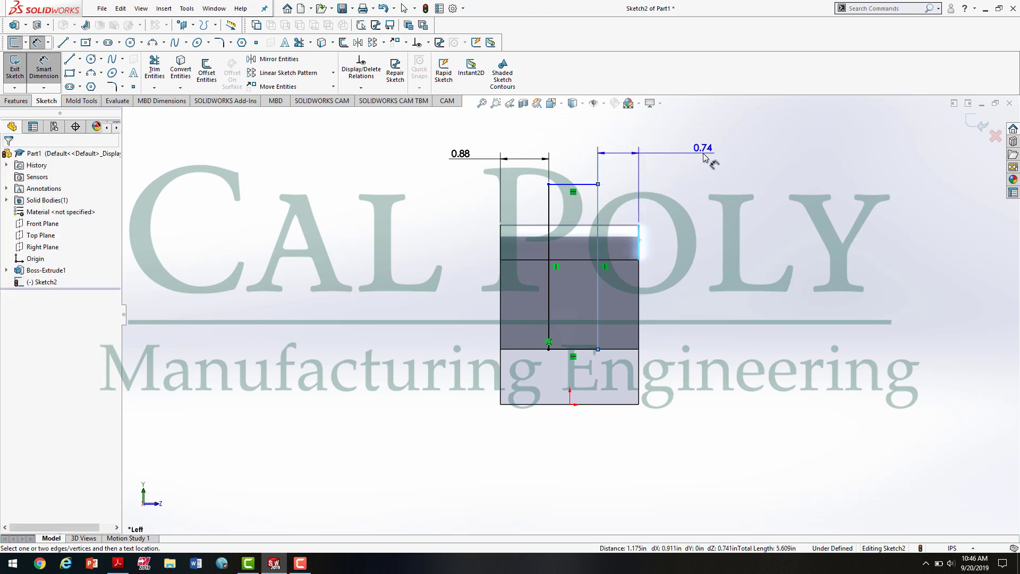
pyautogui.click(712, 163)
pyautogui.write('.88')
pyautogui.press('Return')
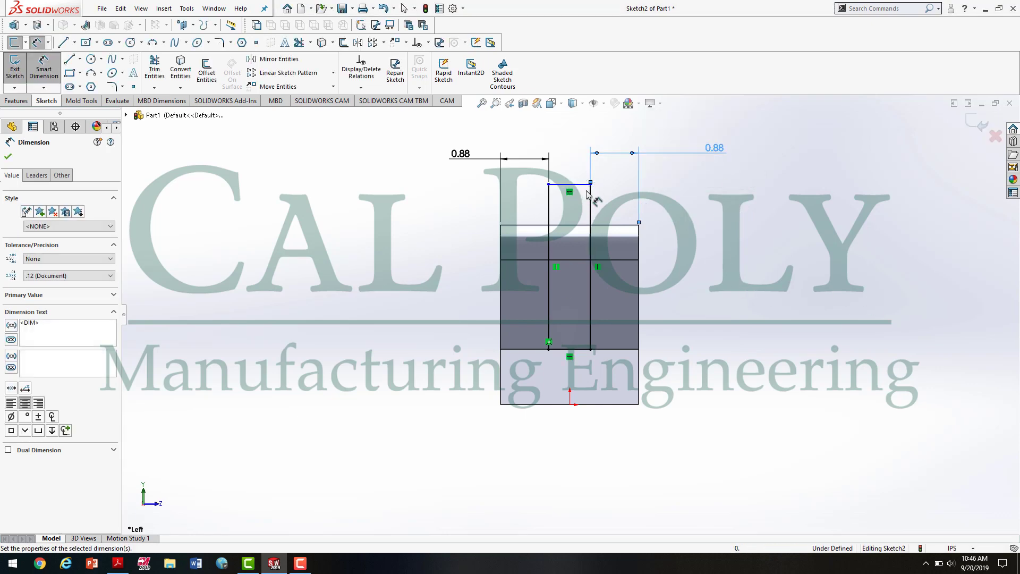
pyautogui.press('Escape')
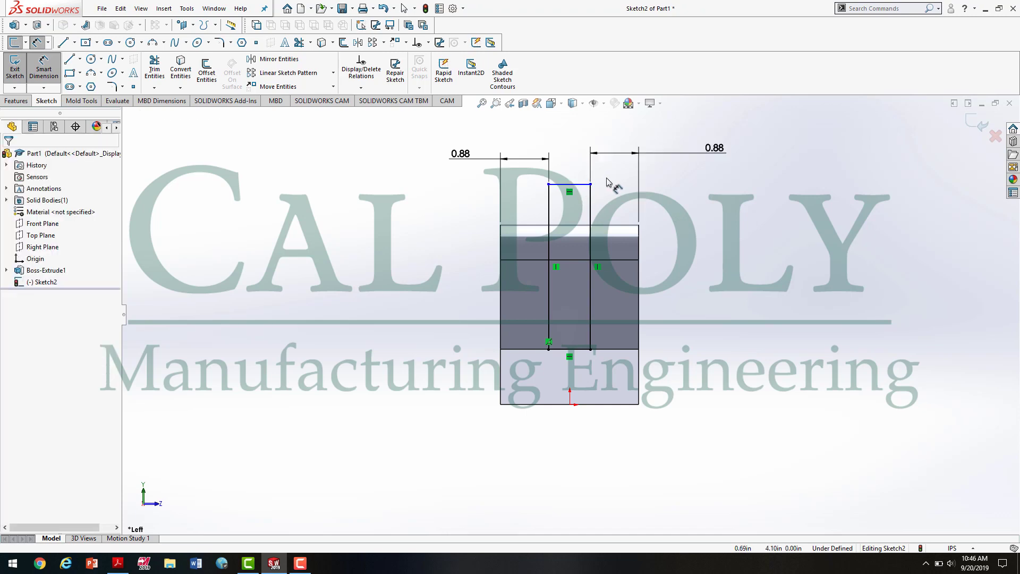
pyautogui.moveTo(584, 184); pyautogui.dragTo(587, 201)
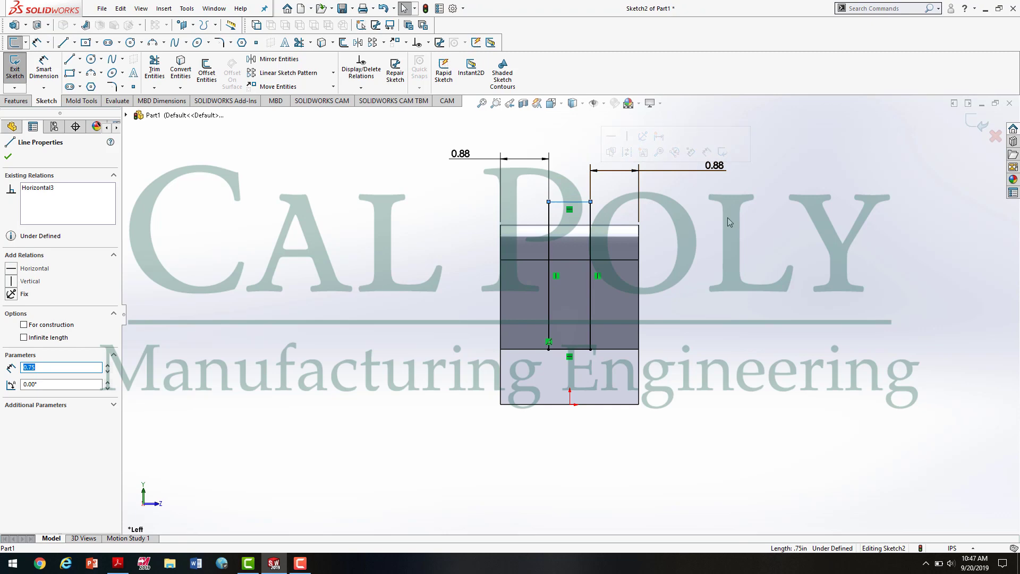
# Raise the slot rectangle's top edge above the part and begin an extruded cut.
pyautogui.press('Escape')
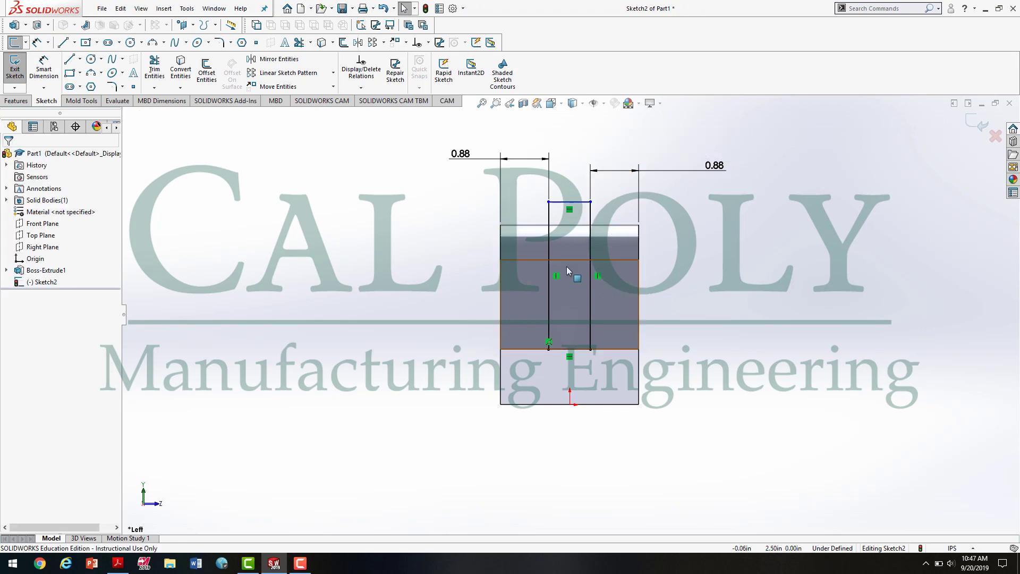
pyautogui.moveTo(581, 200)
pyautogui.mouseDown()
pyautogui.moveTo(582, 244)
pyautogui.moveTo(585, 164)
pyautogui.mouseUp()
pyautogui.click(771, 233)
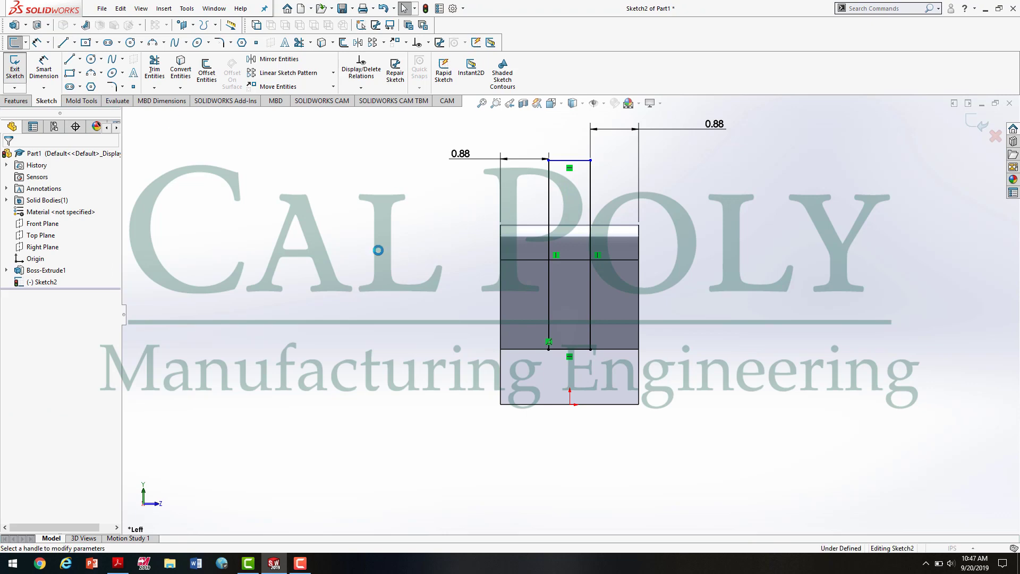
pyautogui.hotkey('ctrl', 'e')
pyautogui.moveTo(422, 275)
pyautogui.mouseDown(button='middle')
pyautogui.moveTo(398, 271)
pyautogui.moveTo(326, 317)
pyautogui.moveTo(323, 335)
pyautogui.moveTo(297, 324)
pyautogui.mouseUp(button='middle')
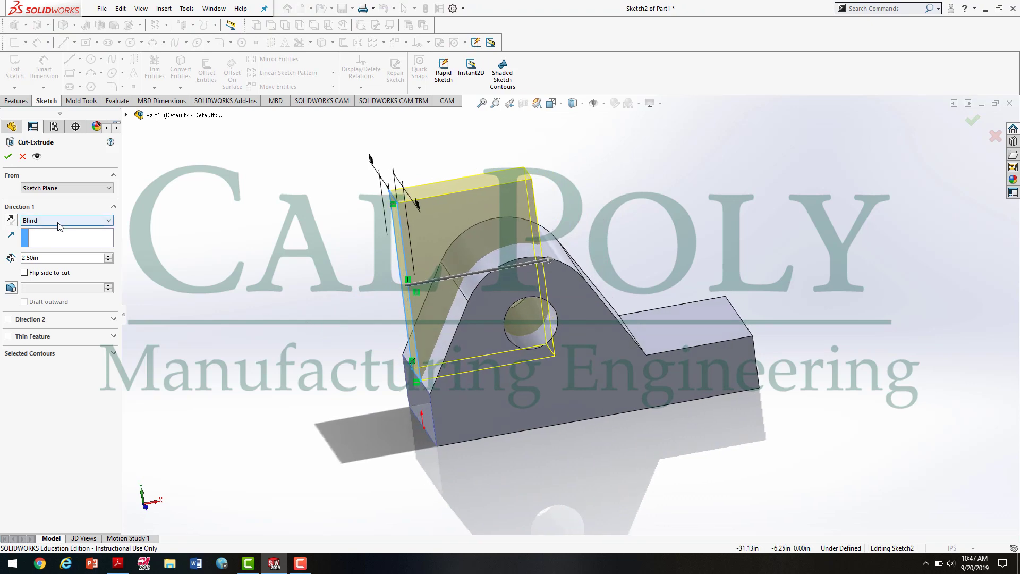
# Apply the slot cut as Through All, splitting the upright into two holed lugs.
pyautogui.click(58, 220)
pyautogui.click(67, 239)
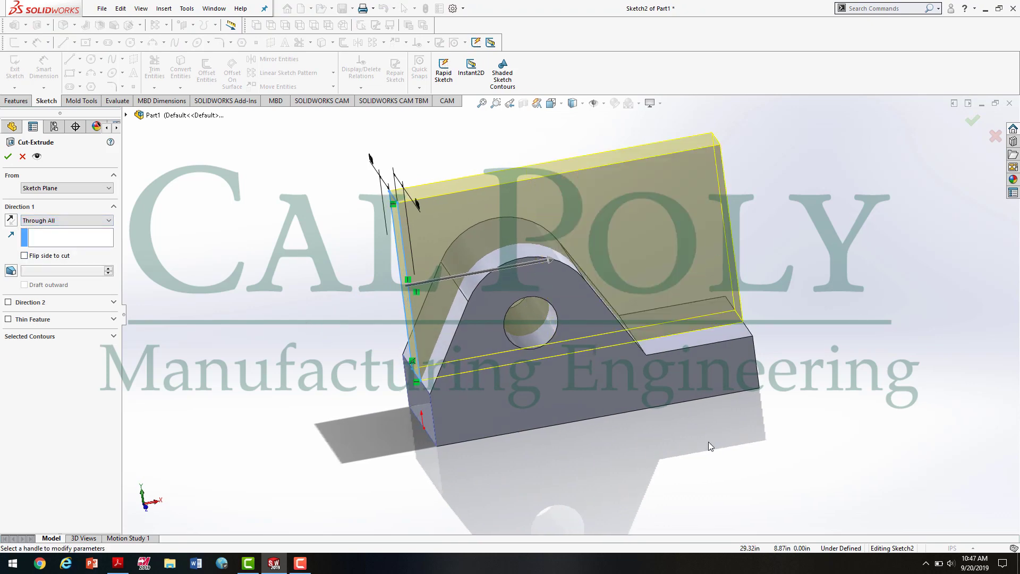
pyautogui.moveTo(735, 452)
pyautogui.mouseDown(button='middle')
pyautogui.moveTo(694, 476)
pyautogui.moveTo(791, 275)
pyautogui.mouseUp(button='middle')
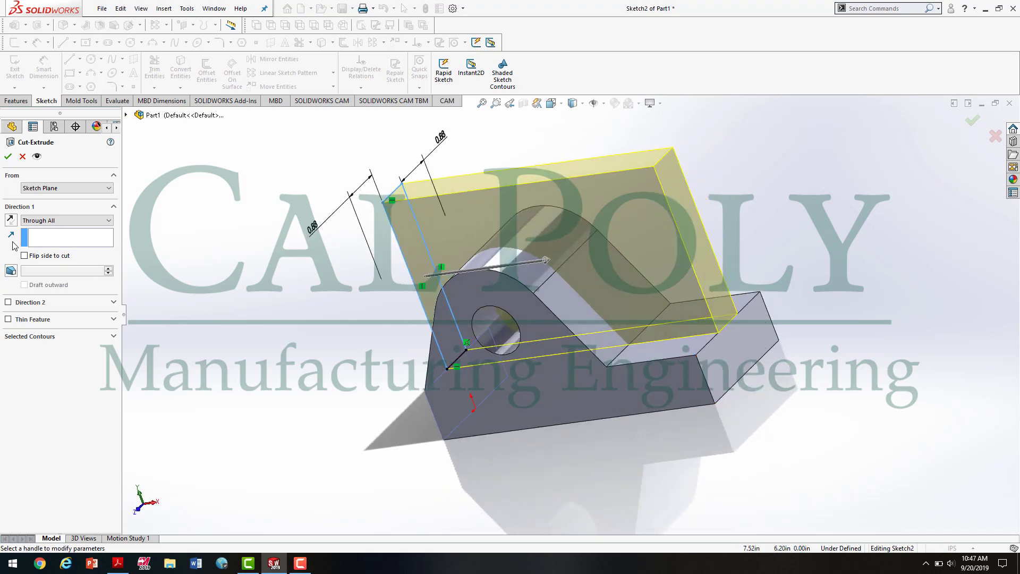
pyautogui.click(7, 157)
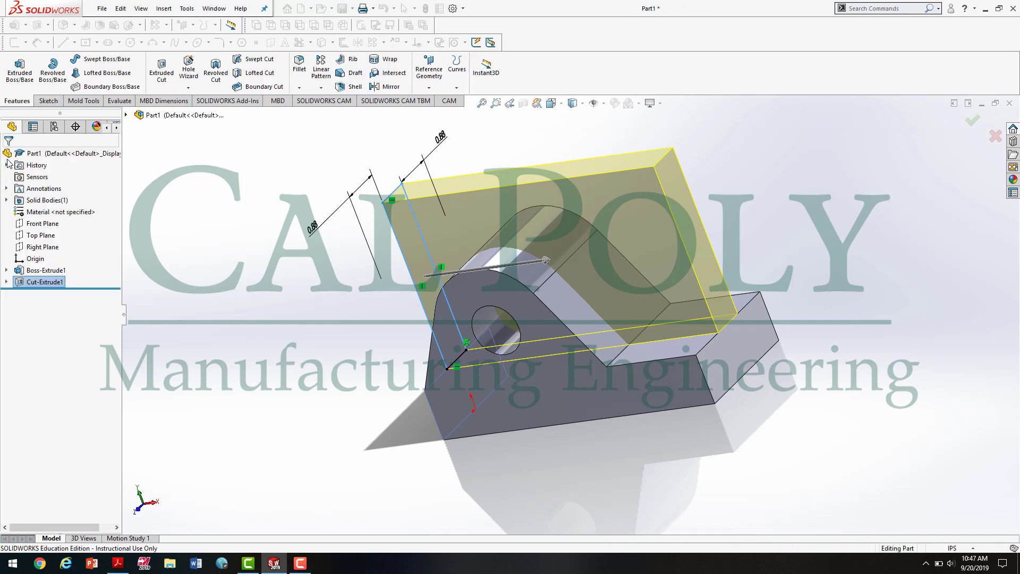
pyautogui.moveTo(339, 350); pyautogui.dragTo(526, 319, button='middle')
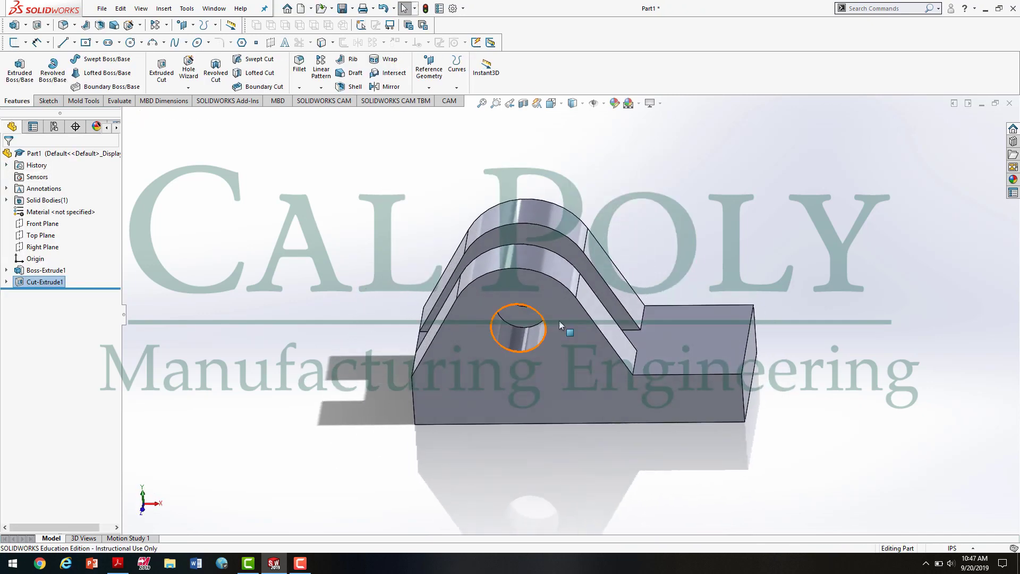
pyautogui.moveTo(654, 292); pyautogui.dragTo(620, 239, button='middle')
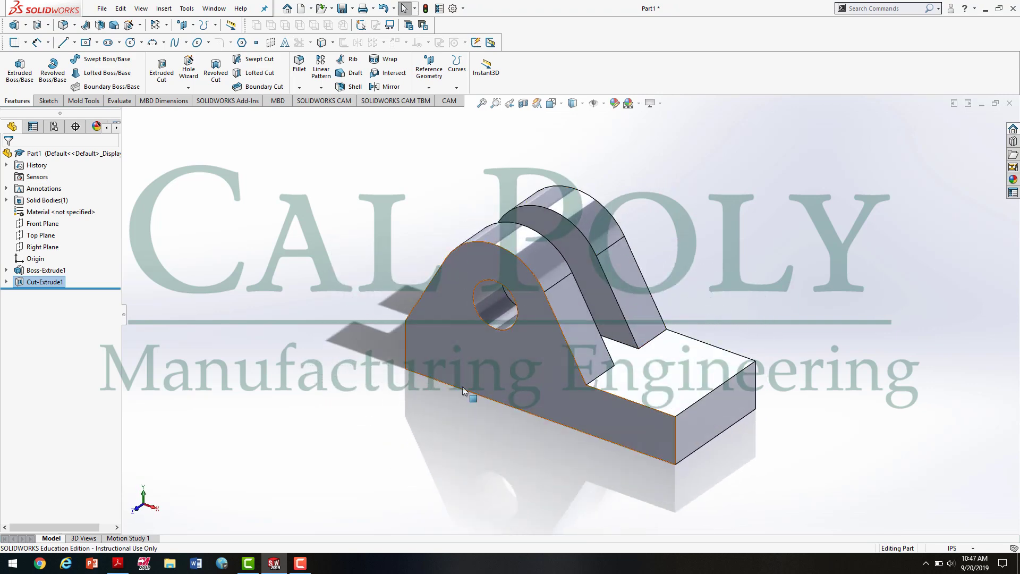
# Bring Acrobat Reader forward to view the Figure 2.0 bracket drawing.
pyautogui.click(274, 566)
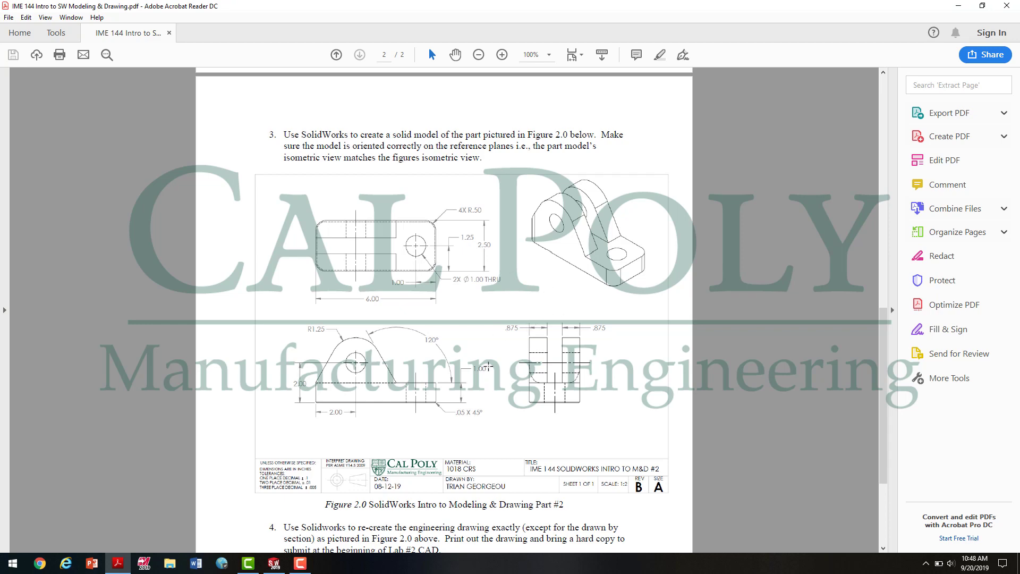
# Start an extruded cut sketch on the base's top face, viewed Normal To.
pyautogui.click(274, 565)
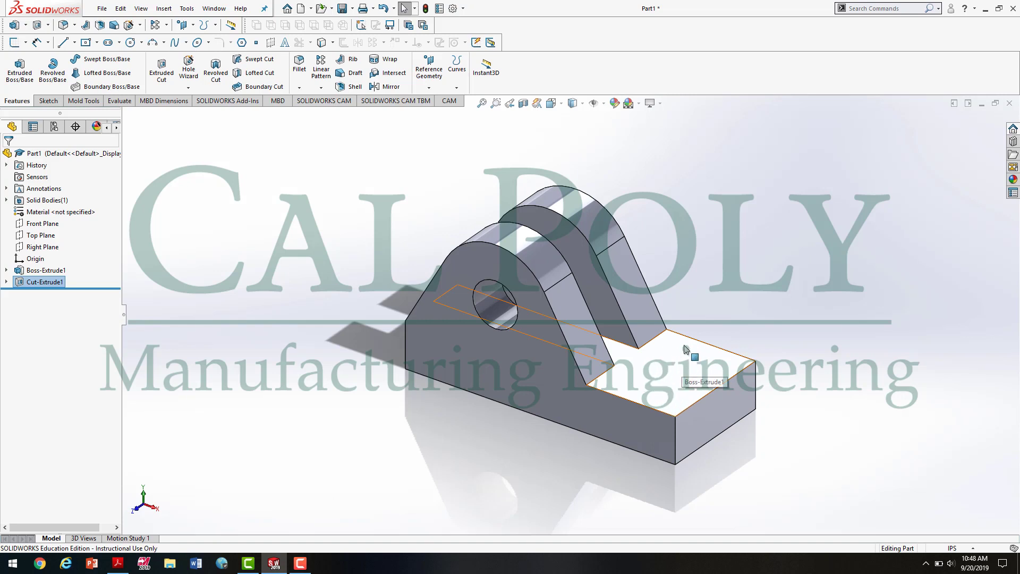
pyautogui.click(278, 225)
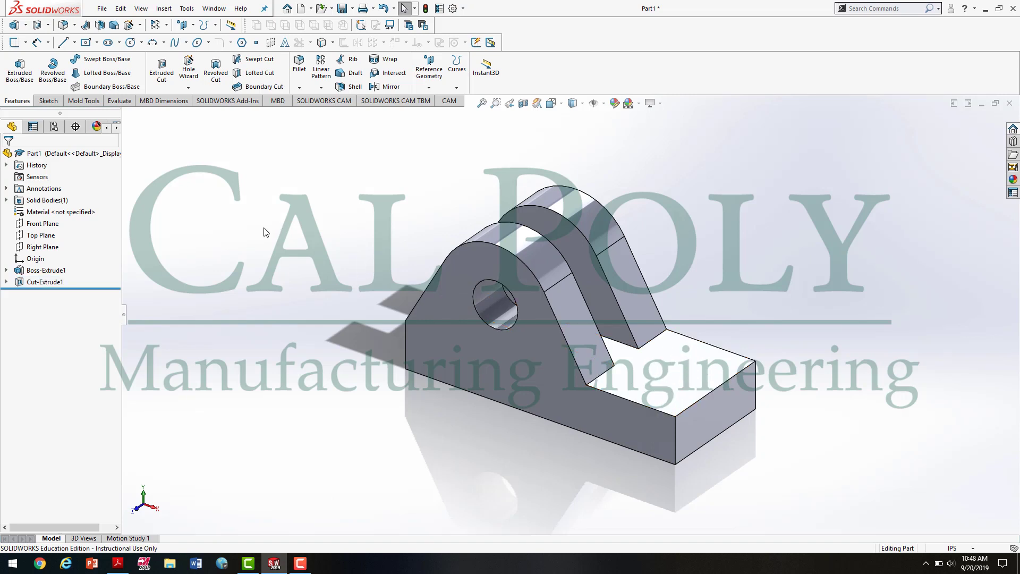
pyautogui.click(161, 65)
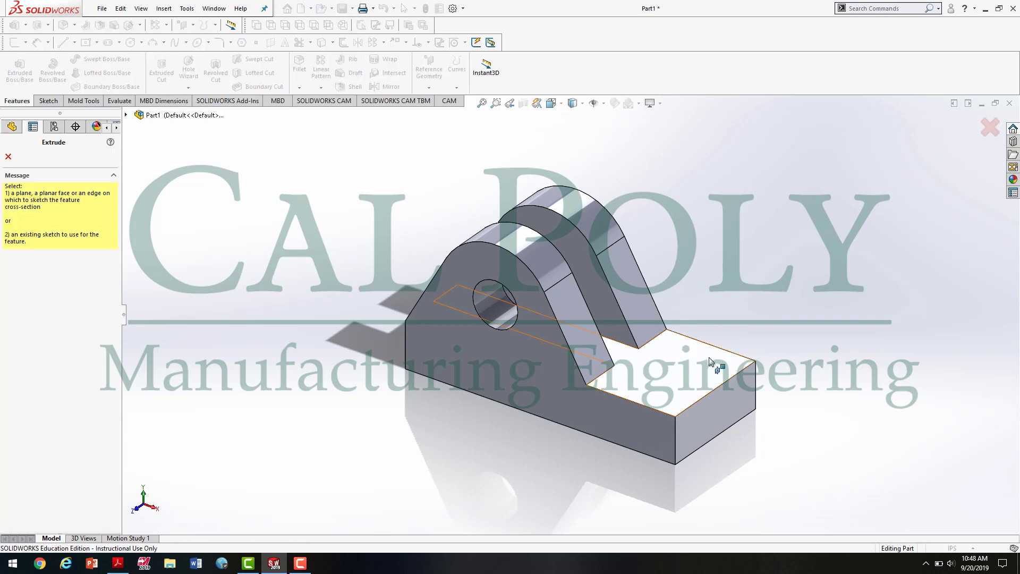
pyautogui.click(686, 401)
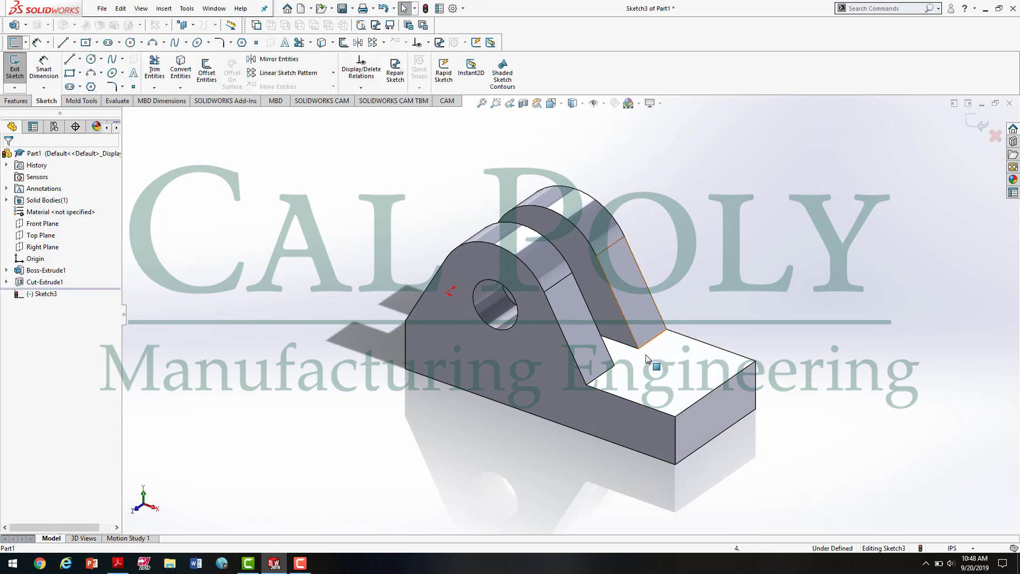
pyautogui.press('space')
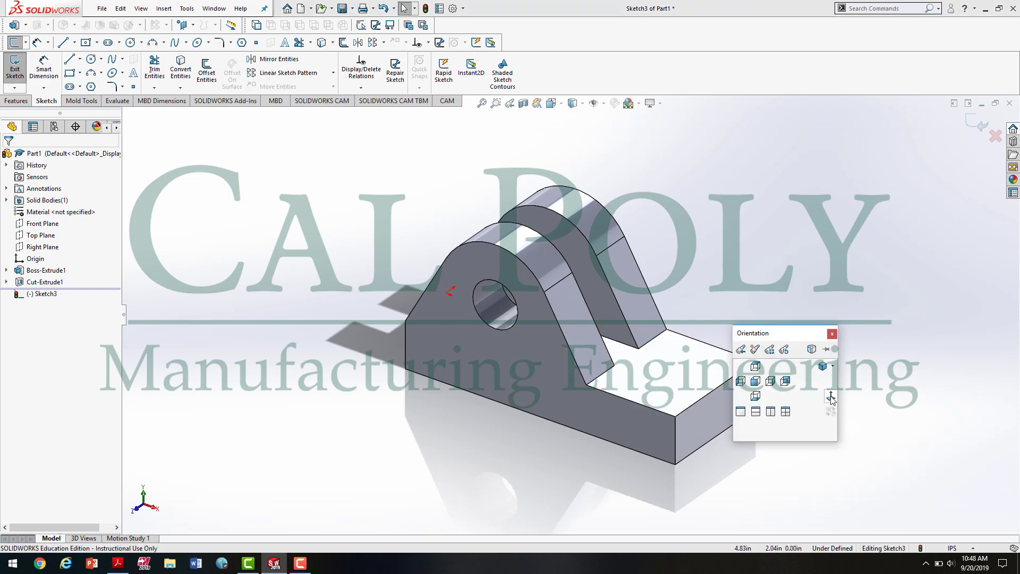
pyautogui.click(831, 396)
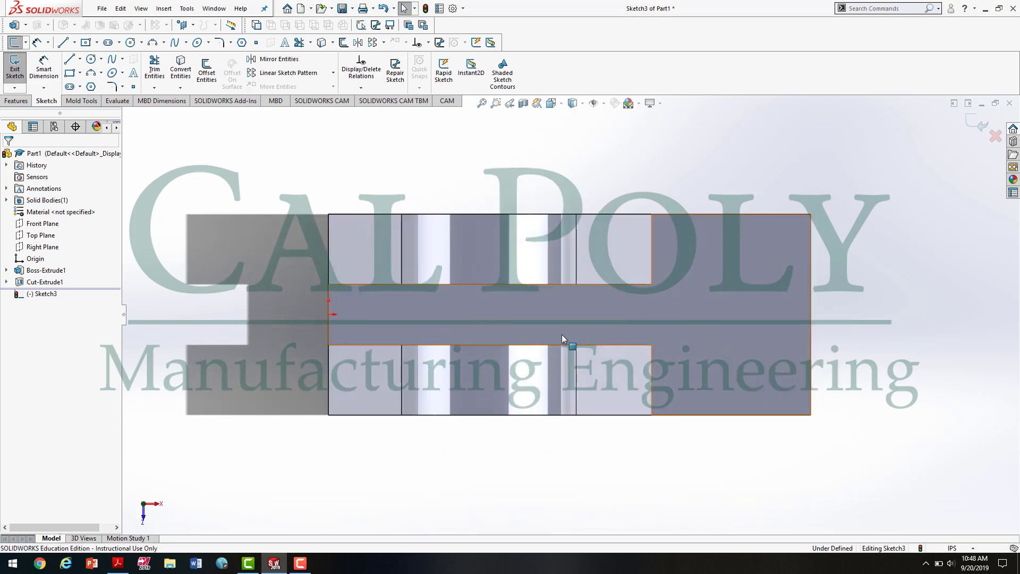
# Draw a circle centred on the horizontal centreline and dimension its diameter to 1.00.
pyautogui.click(96, 60)
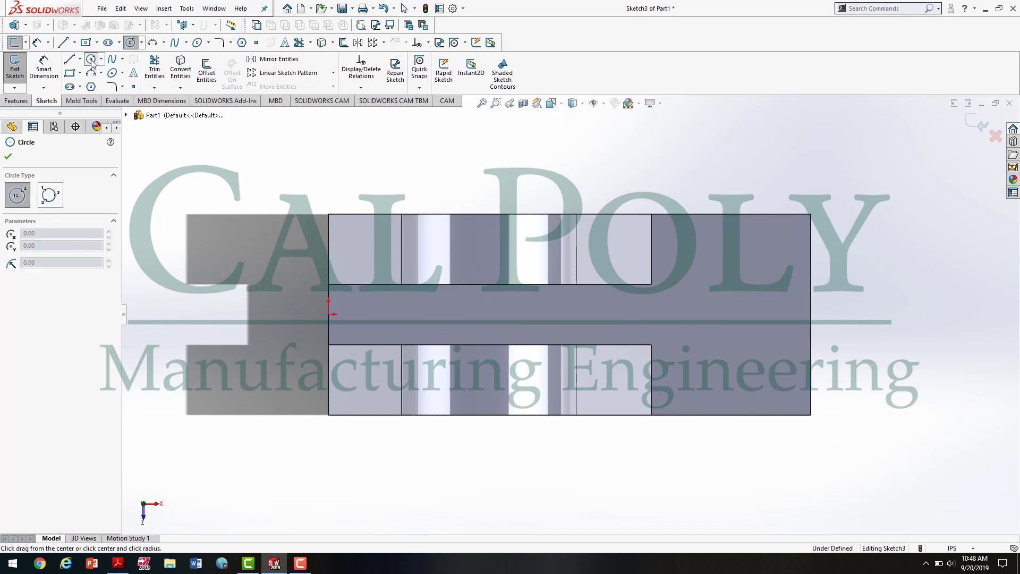
pyautogui.click(751, 315)
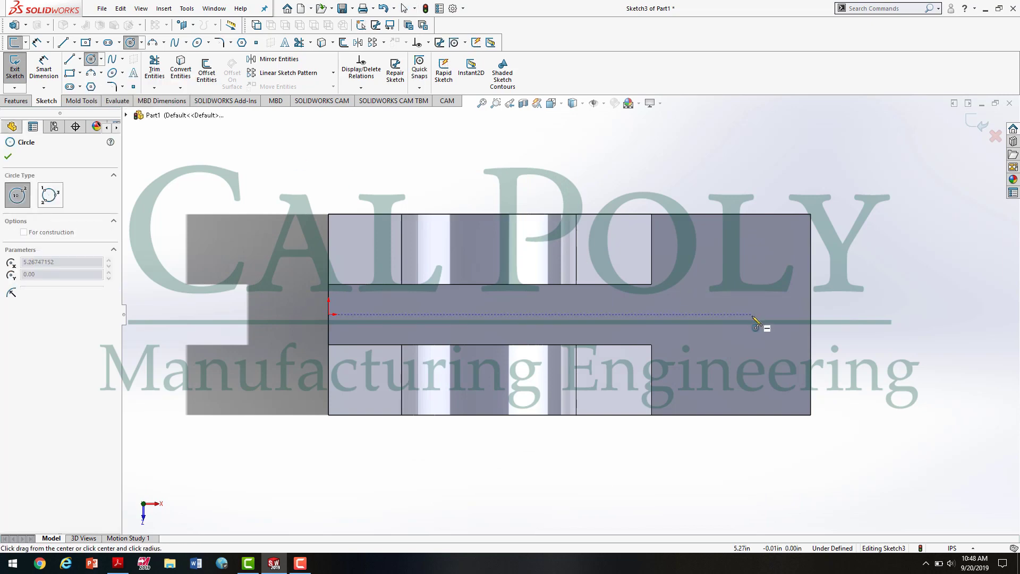
pyautogui.click(749, 343)
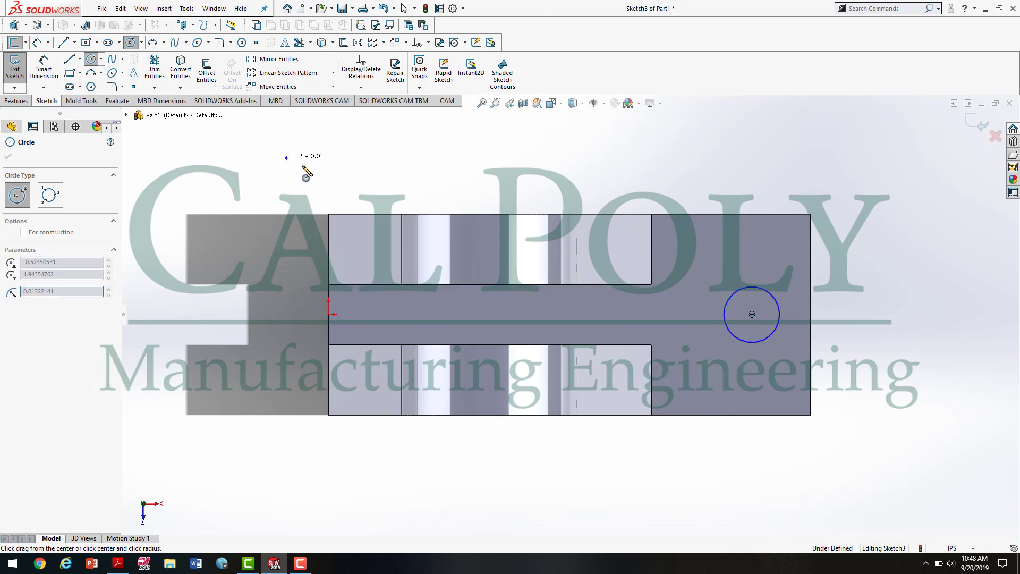
pyautogui.press('Escape')
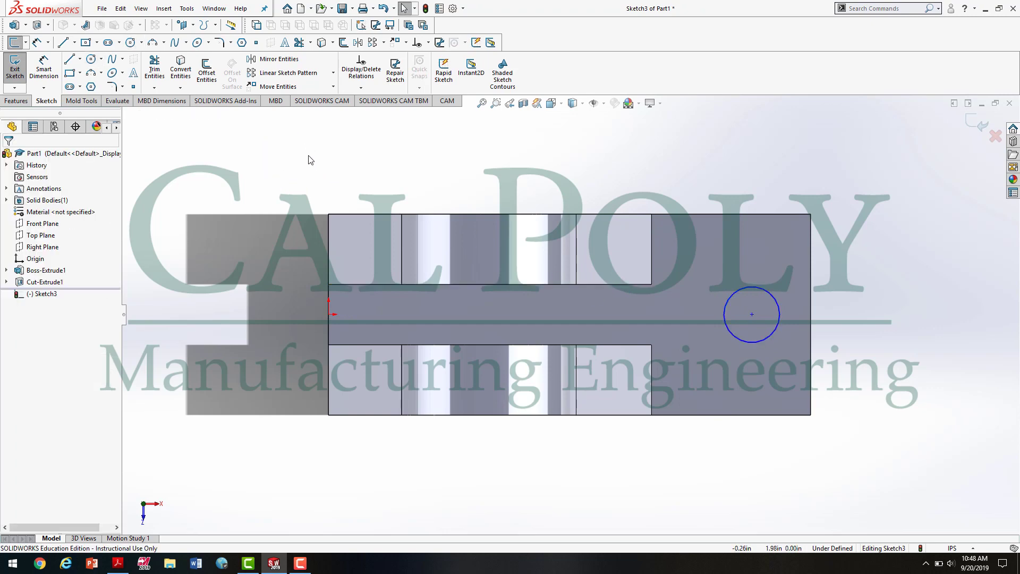
pyautogui.click(47, 65)
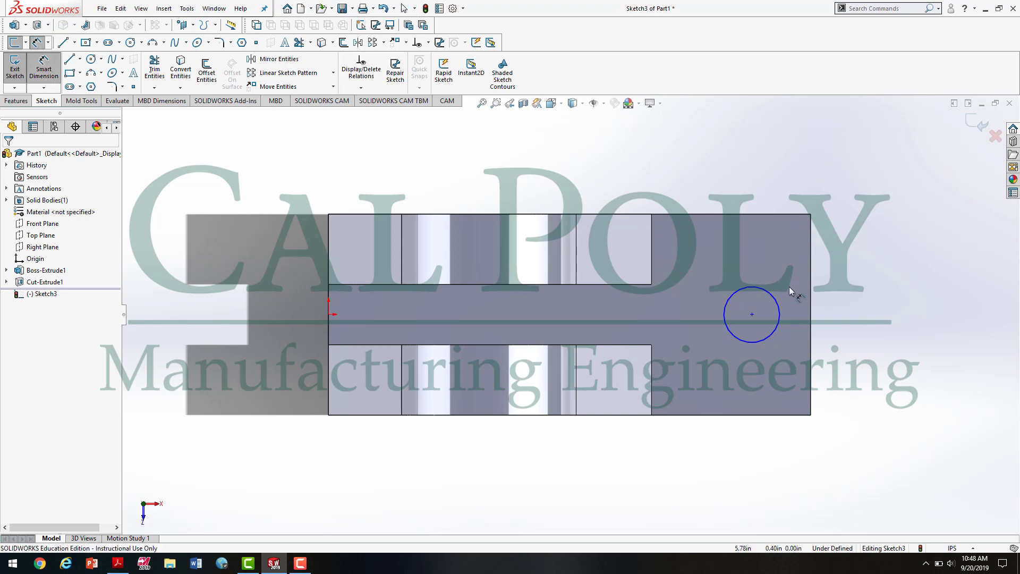
pyautogui.click(776, 300)
pyautogui.click(865, 193)
pyautogui.write('1')
pyautogui.press('Return')
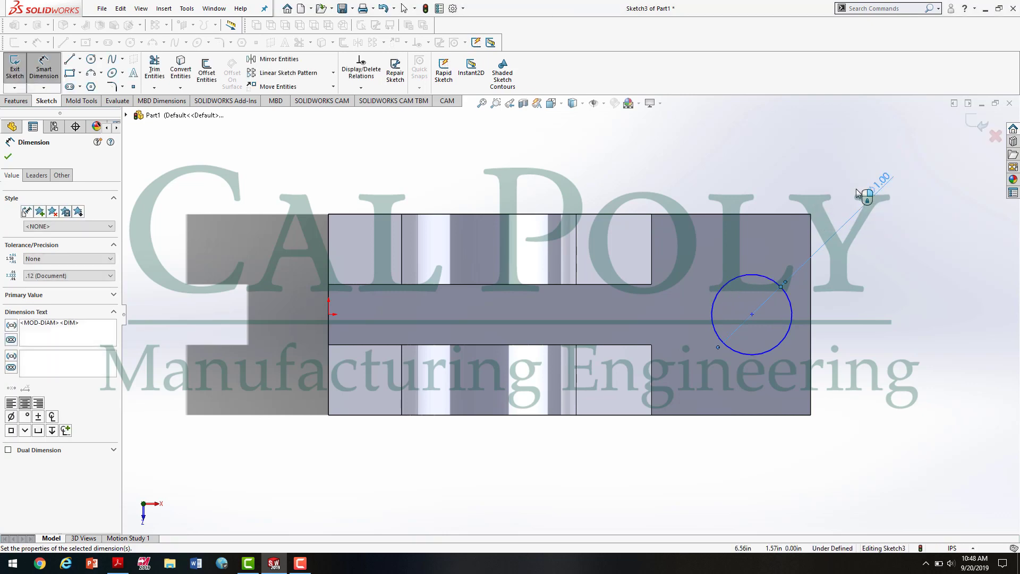
# Locate the circle 1.25 from the bottom edge and 1.00 from the right edge.
pyautogui.click(754, 356)
pyautogui.click(776, 414)
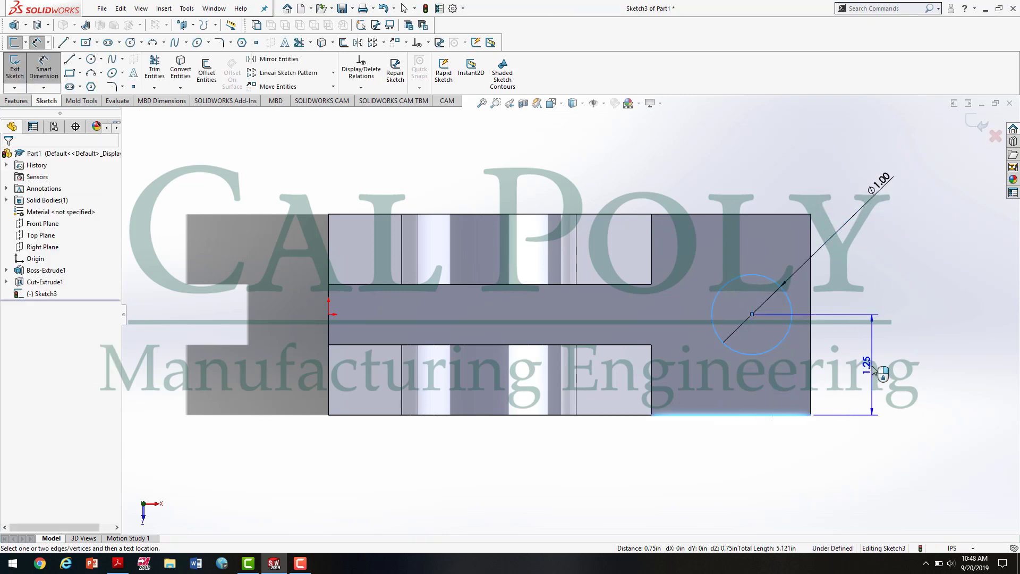
pyautogui.click(873, 369)
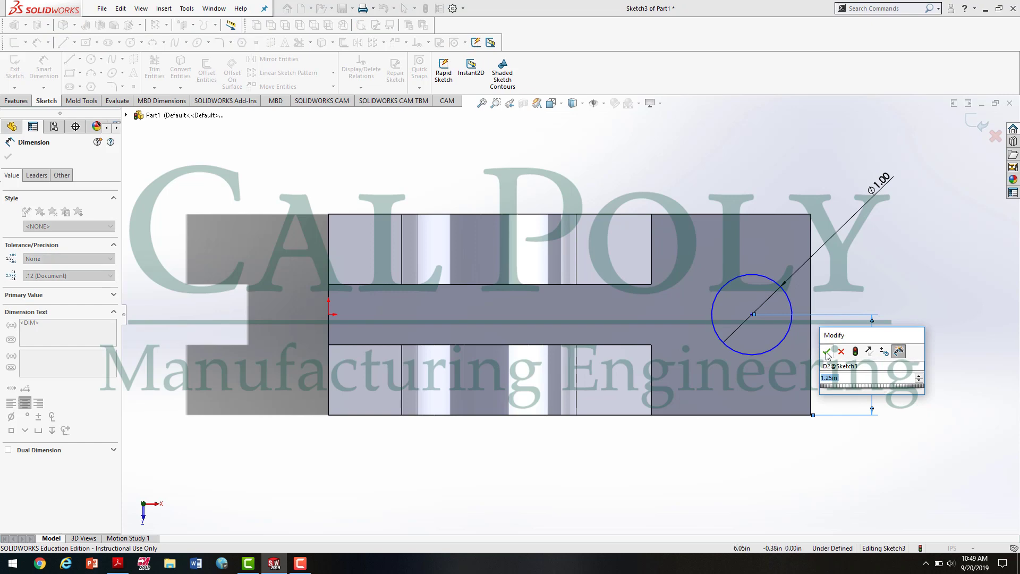
pyautogui.click(827, 351)
pyautogui.click(812, 389)
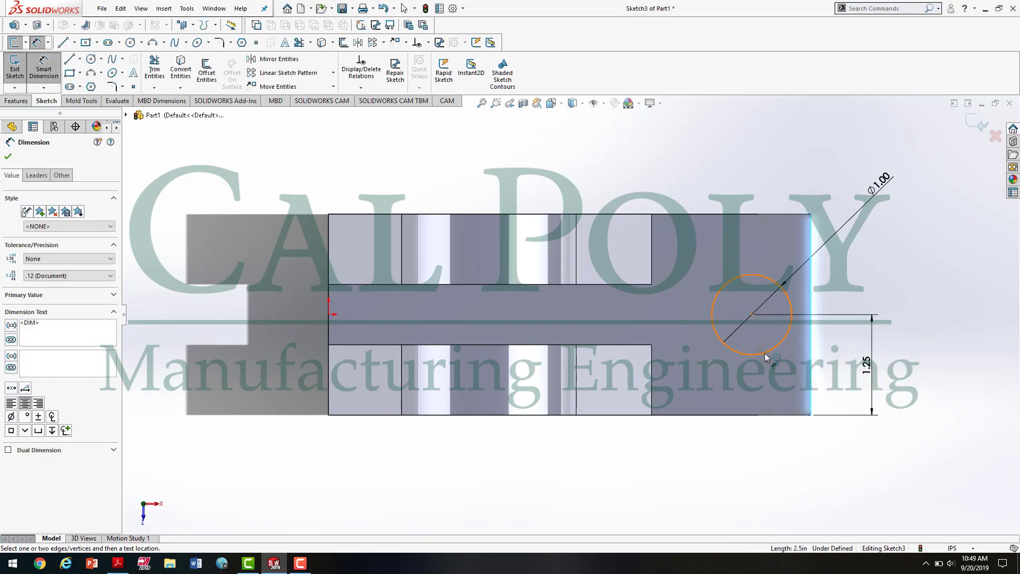
pyautogui.click(764, 353)
pyautogui.click(808, 461)
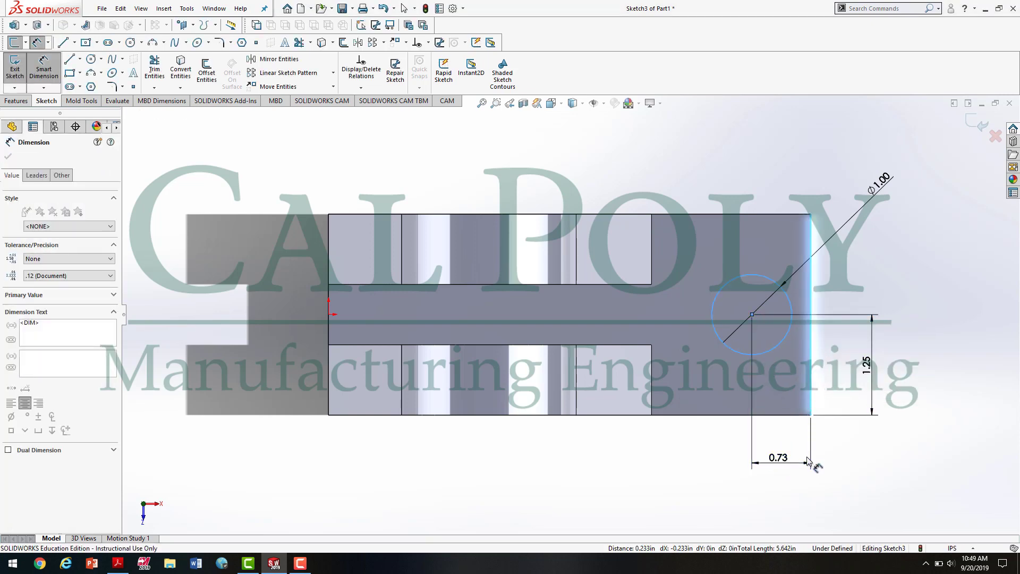
pyautogui.write('1')
pyautogui.press('Return')
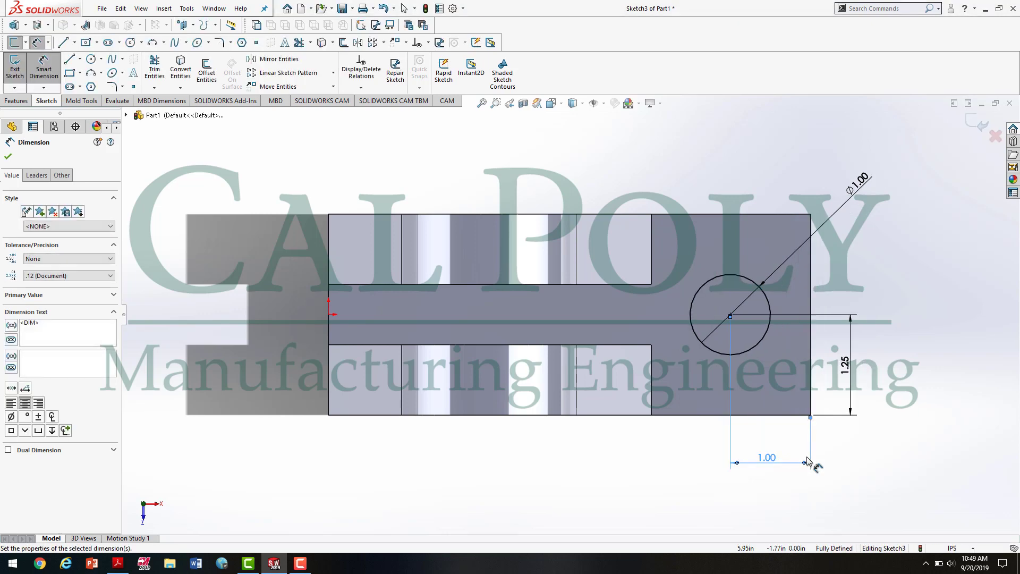
pyautogui.press('z')
pyautogui.click(890, 295)
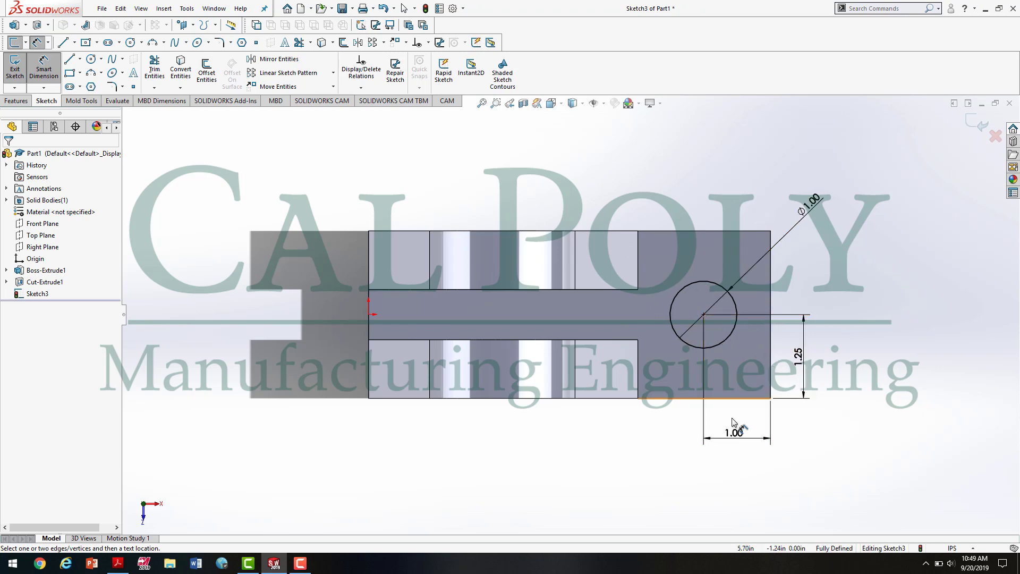
# Cut the Ø1.00 hole through the base with end condition Up To Next.
pyautogui.click(14, 68)
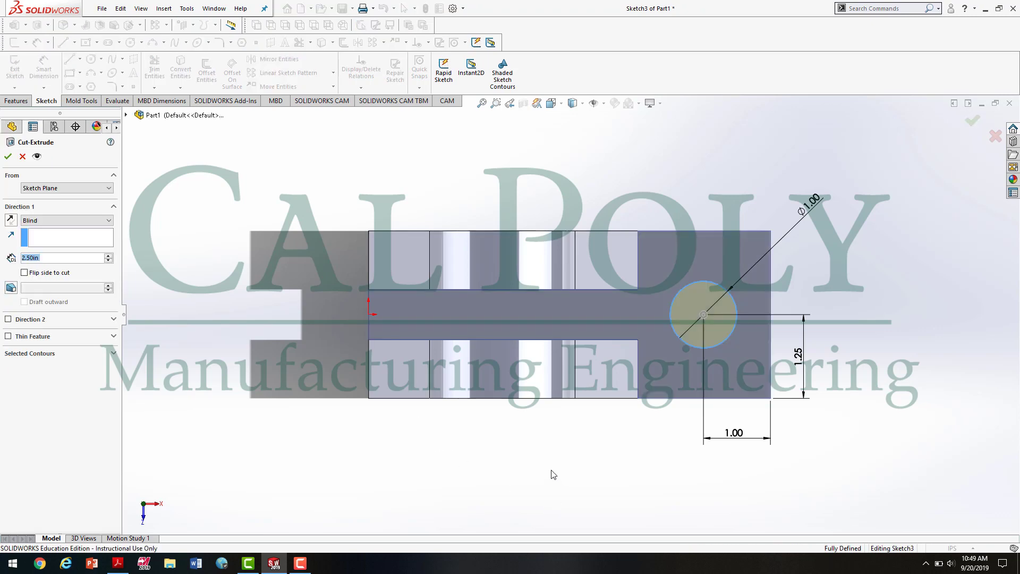
pyautogui.moveTo(547, 462); pyautogui.dragTo(592, 370, button='middle')
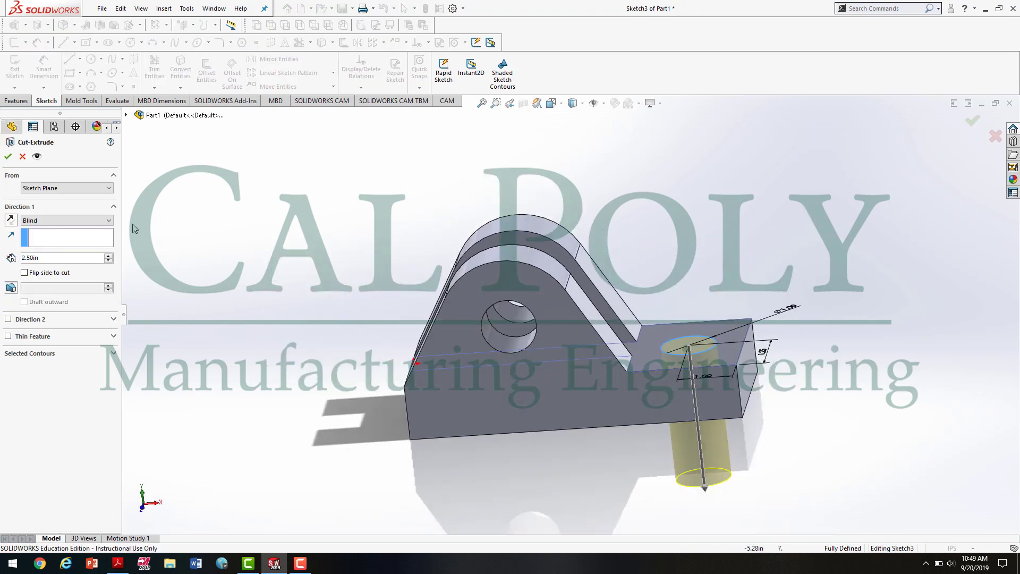
pyautogui.click(58, 220)
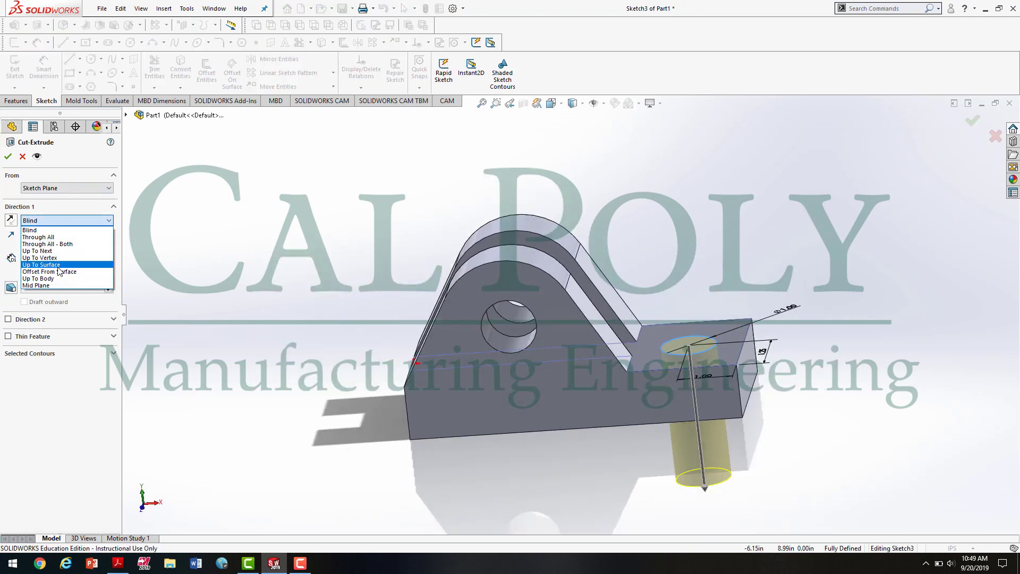
pyautogui.click(60, 253)
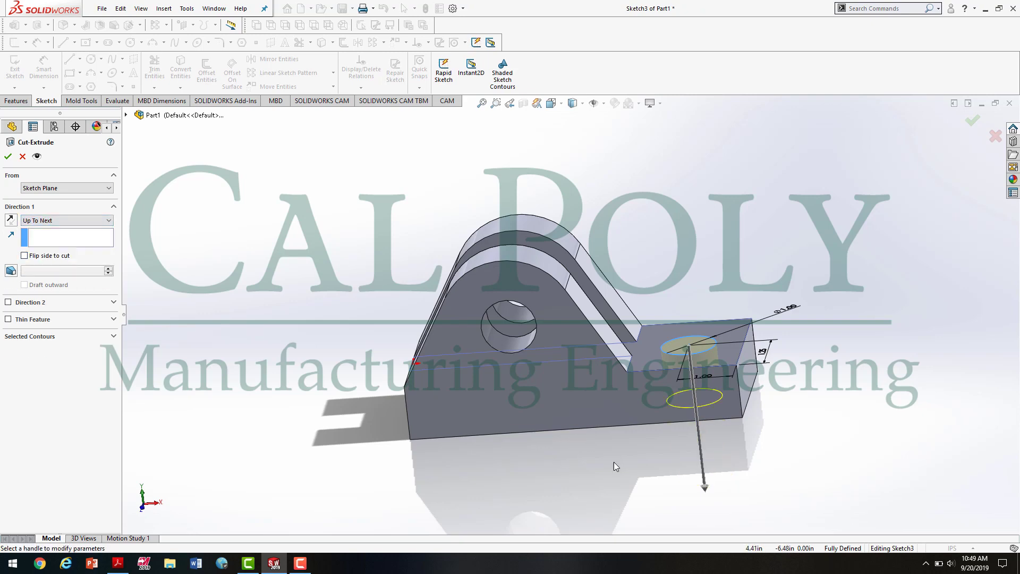
pyautogui.moveTo(608, 449); pyautogui.dragTo(582, 428, button='middle')
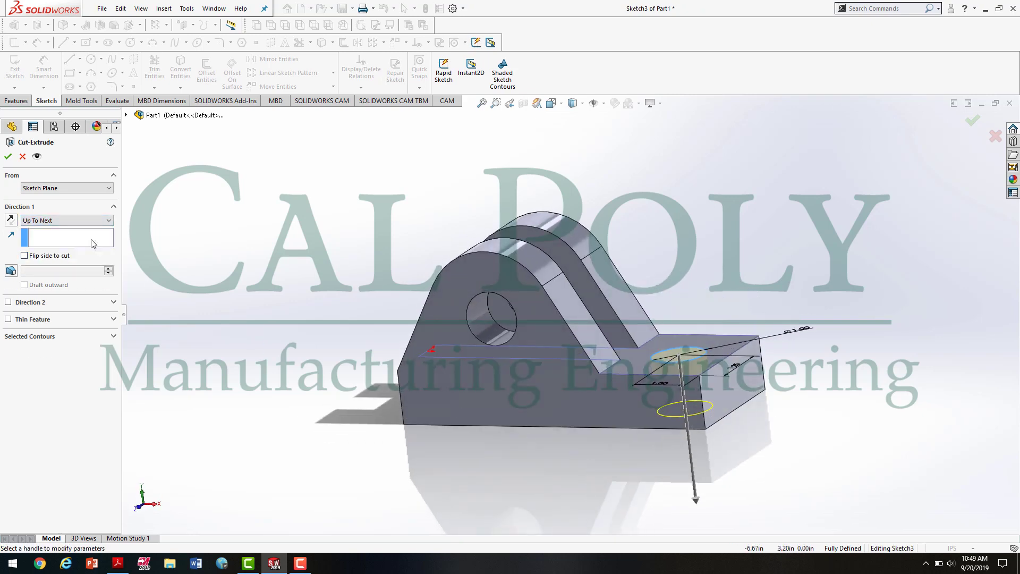
pyautogui.click(8, 156)
pyautogui.moveTo(222, 255); pyautogui.dragTo(304, 313, button='middle')
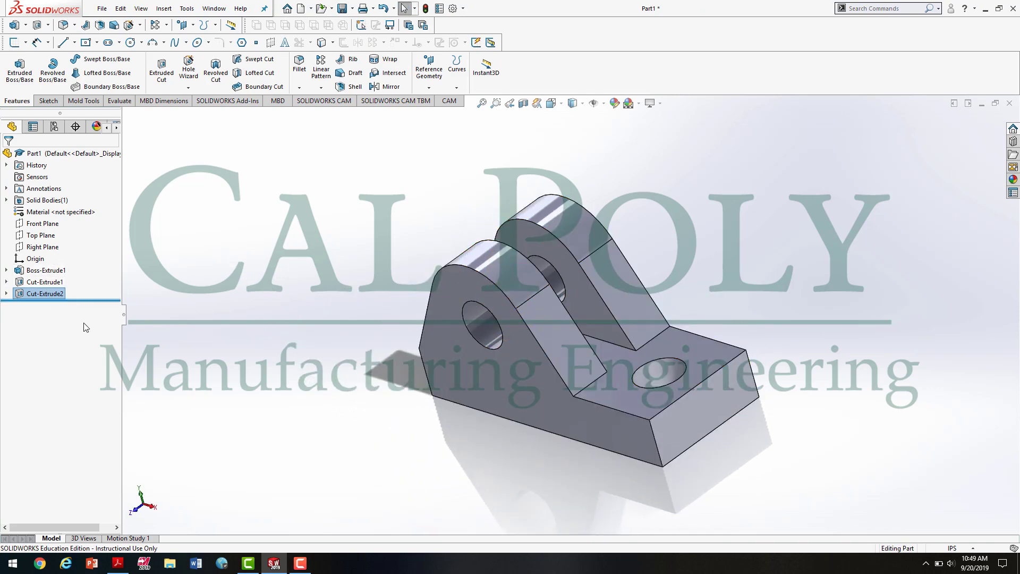
pyautogui.click(24, 325)
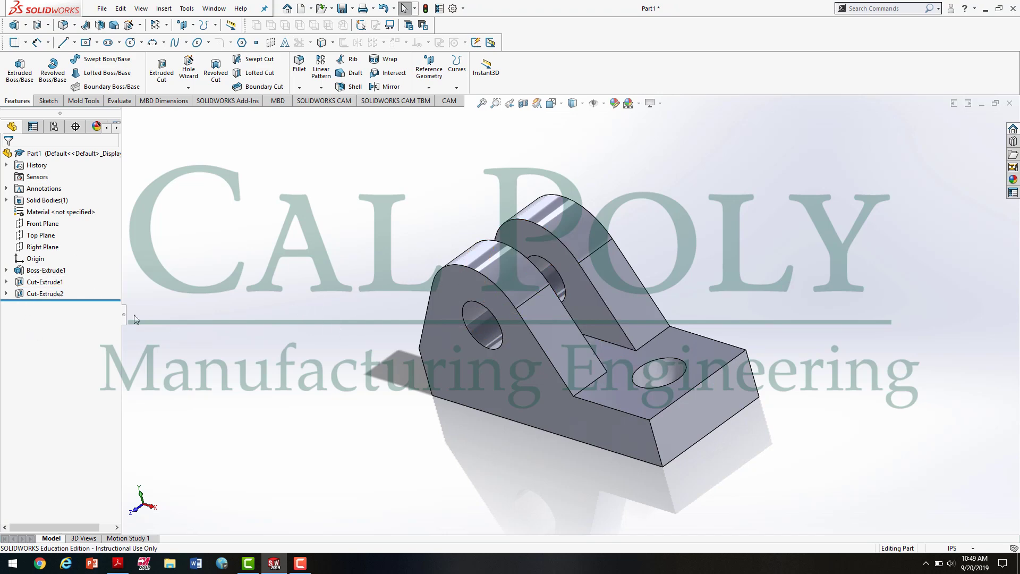
pyautogui.rightClick(45, 272)
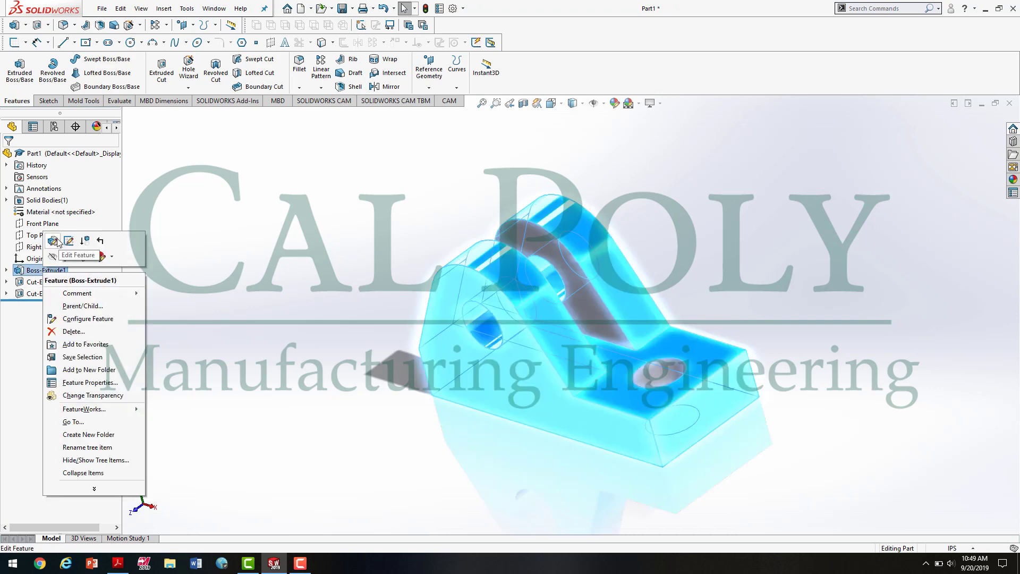
pyautogui.click(53, 241)
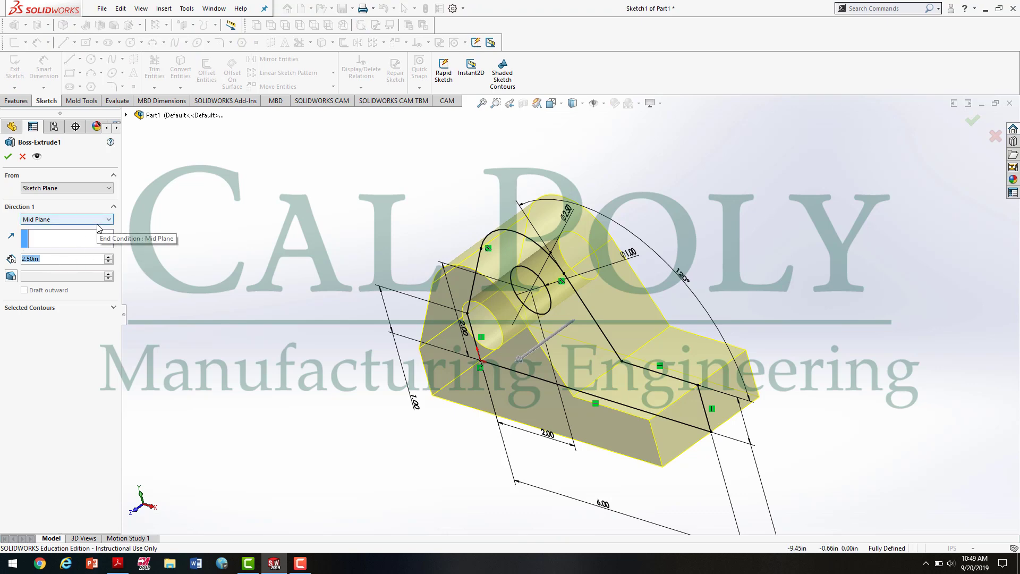
pyautogui.write('3.0')
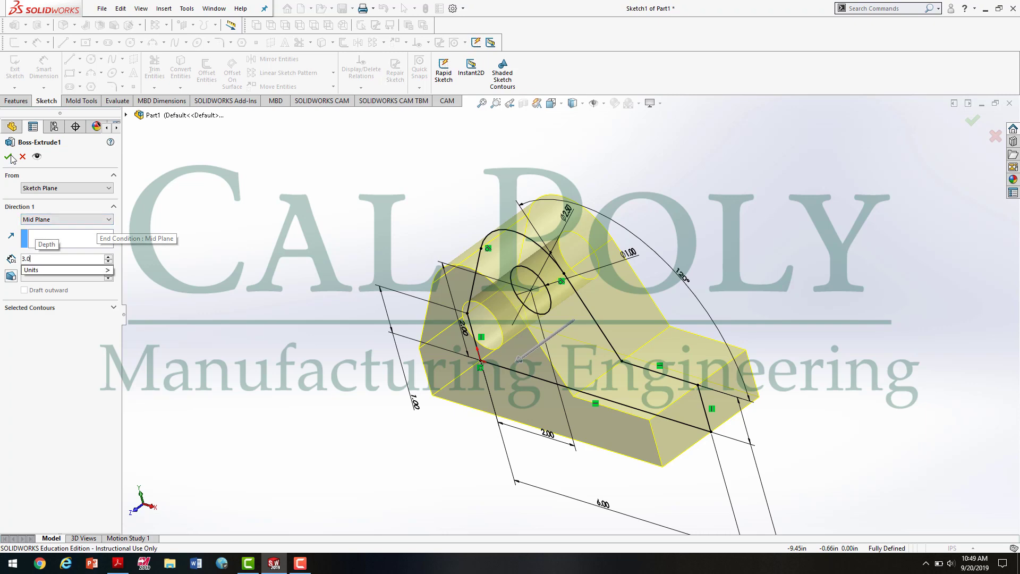
pyautogui.click(9, 156)
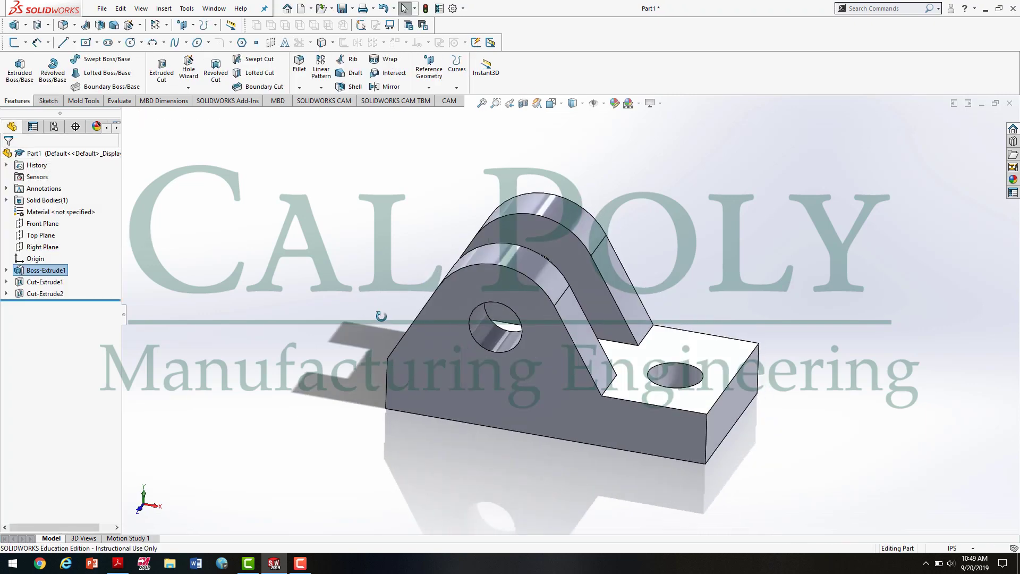
pyautogui.moveTo(404, 318); pyautogui.dragTo(492, 333, button='middle')
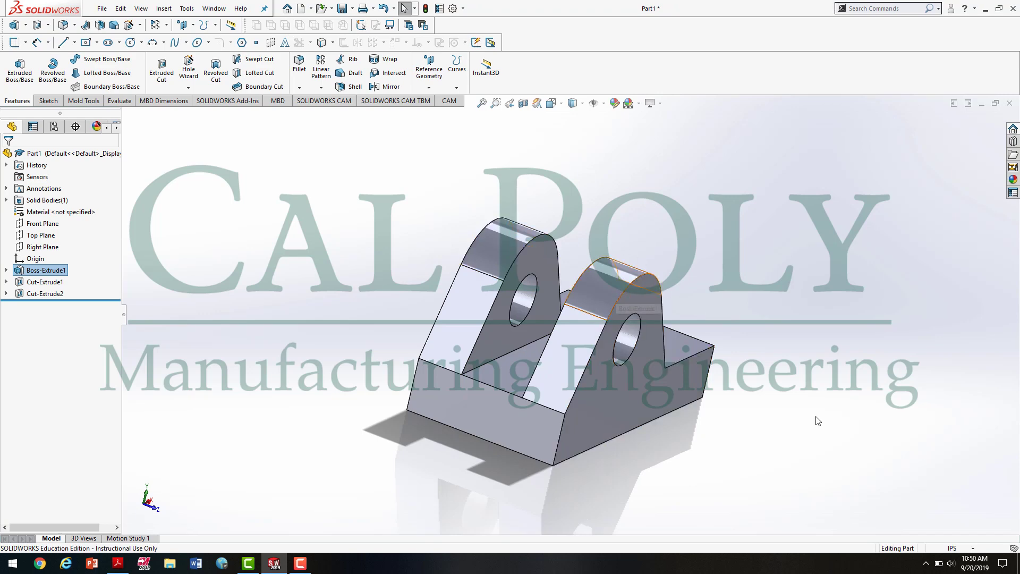
pyautogui.moveTo(811, 416); pyautogui.dragTo(762, 446, button='middle')
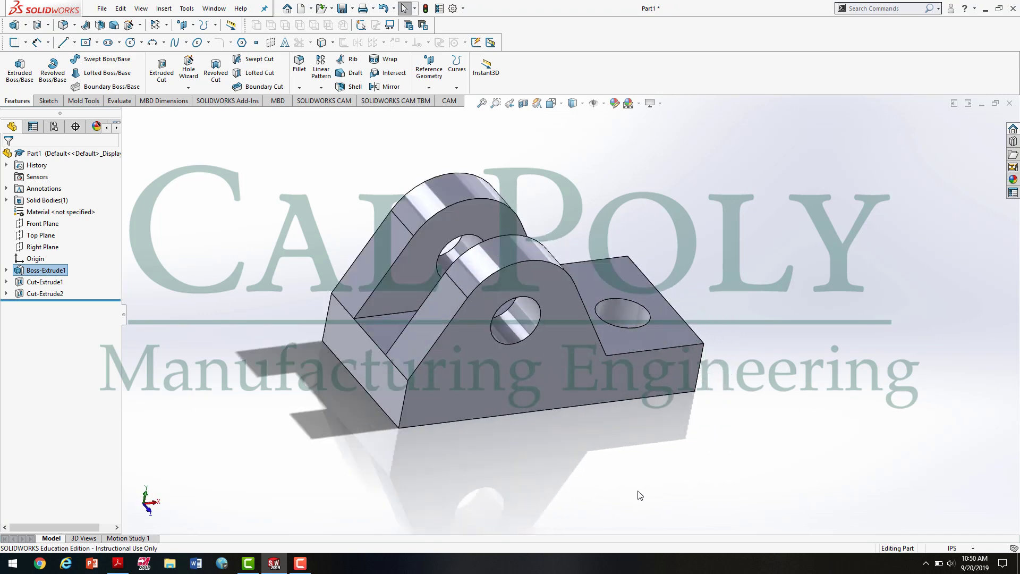
pyautogui.rightClick(34, 272)
pyautogui.click(46, 238)
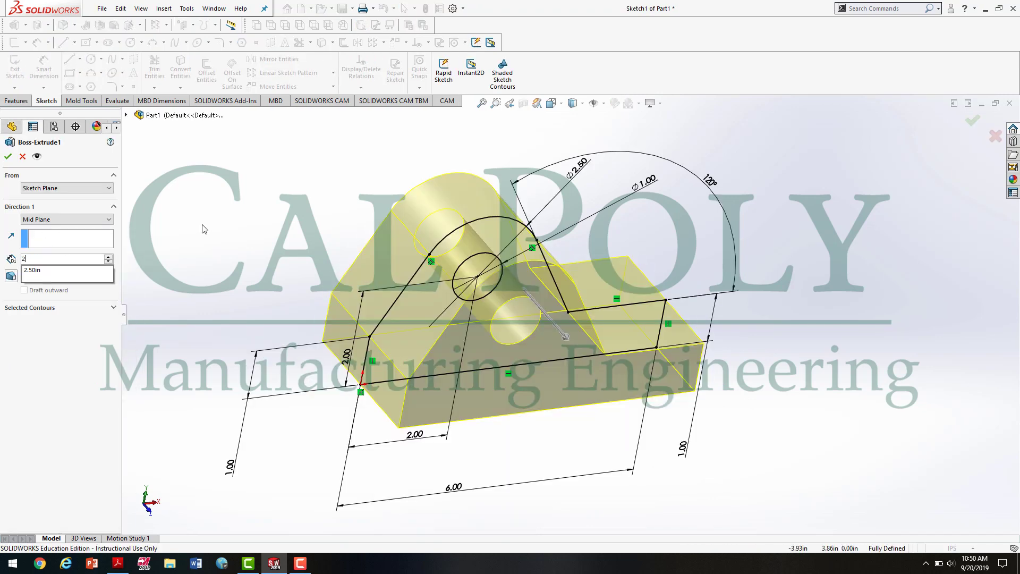
pyautogui.write('.0')
pyautogui.press('BackSpace')
pyautogui.write('5')
pyautogui.click(7, 156)
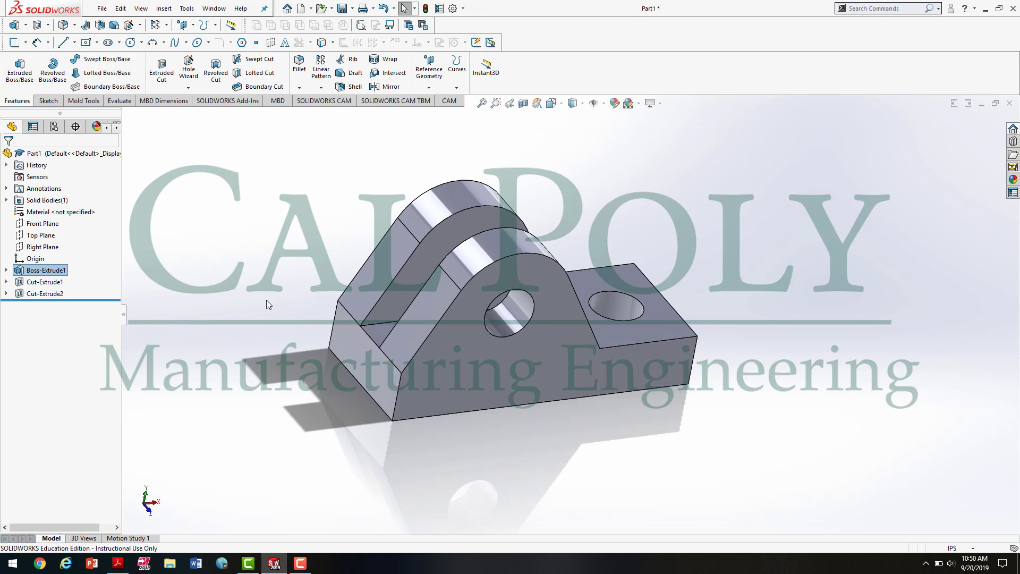
pyautogui.rightClick(56, 273)
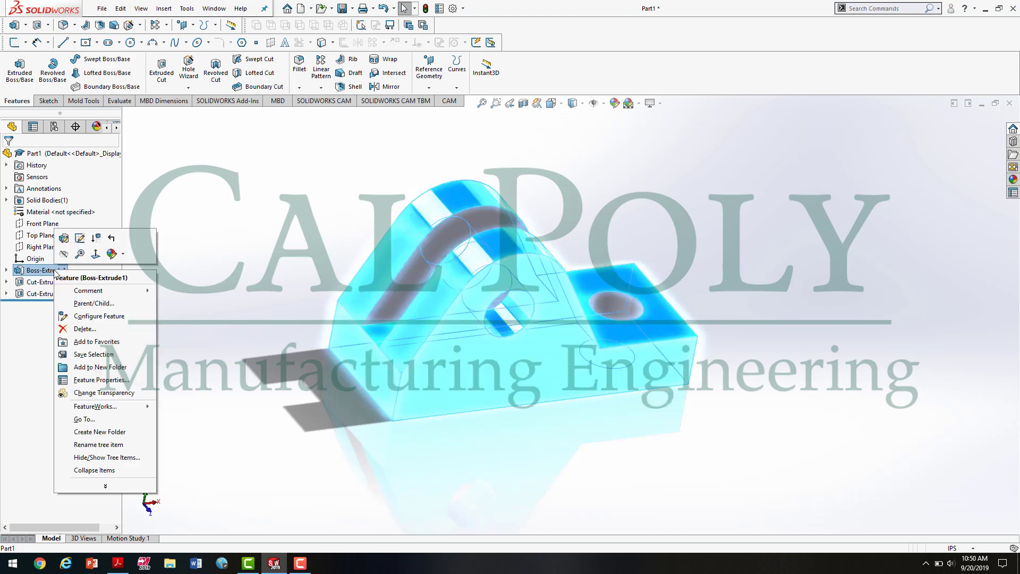
pyautogui.click(80, 240)
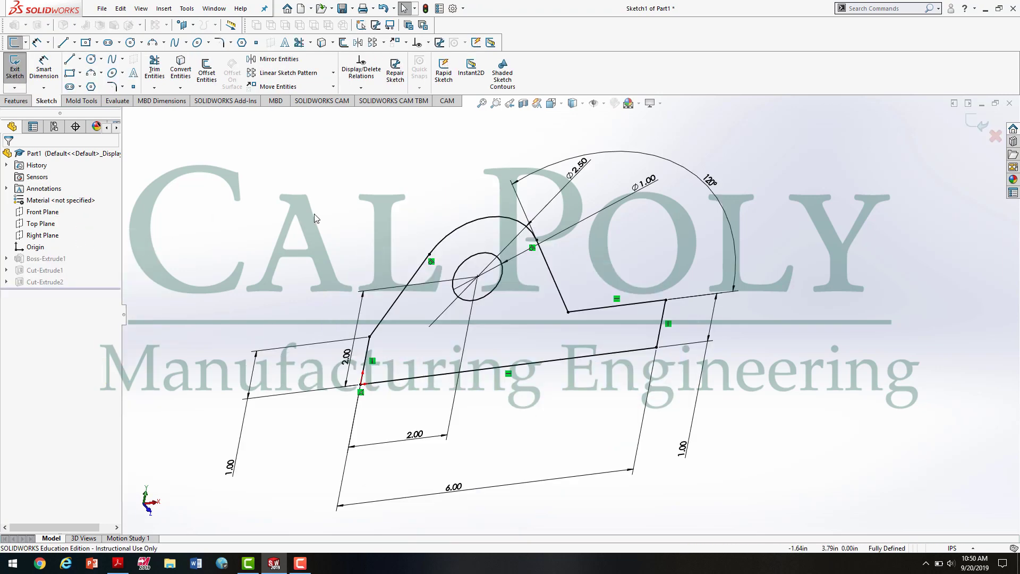
pyautogui.press('space')
pyautogui.click(411, 286)
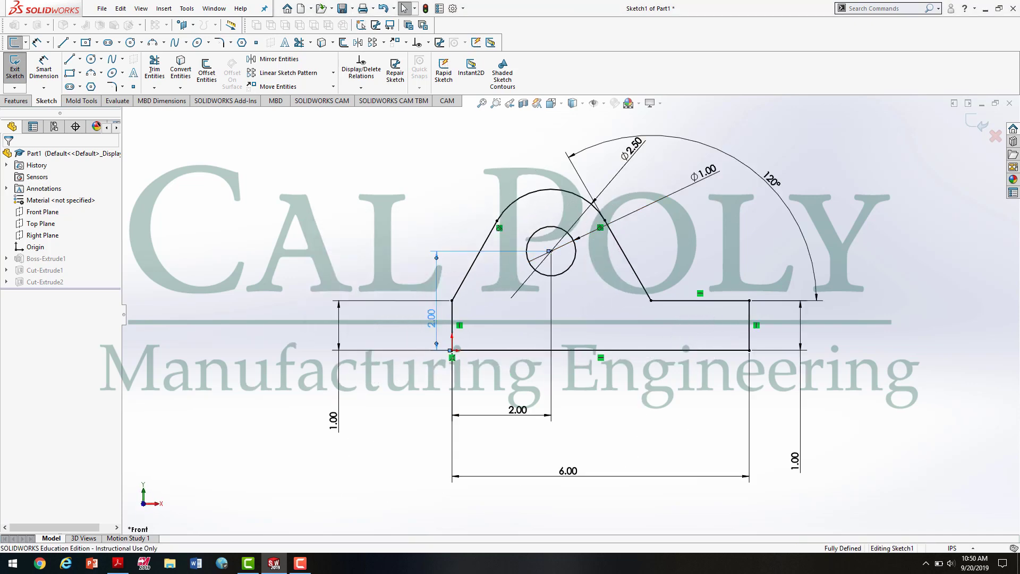
pyautogui.doubleClick(431, 318)
pyautogui.write('2.25')
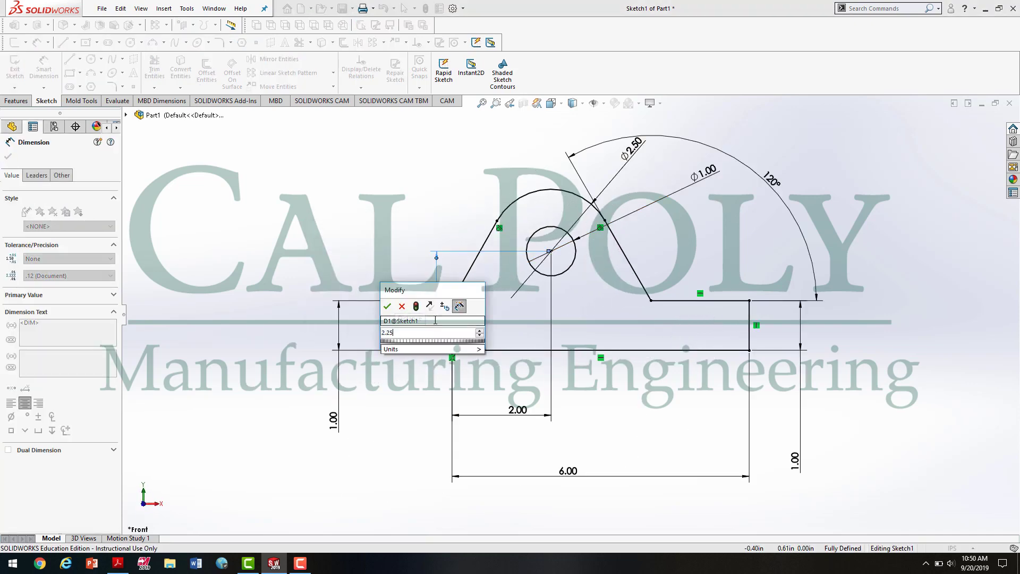
pyautogui.press('Return')
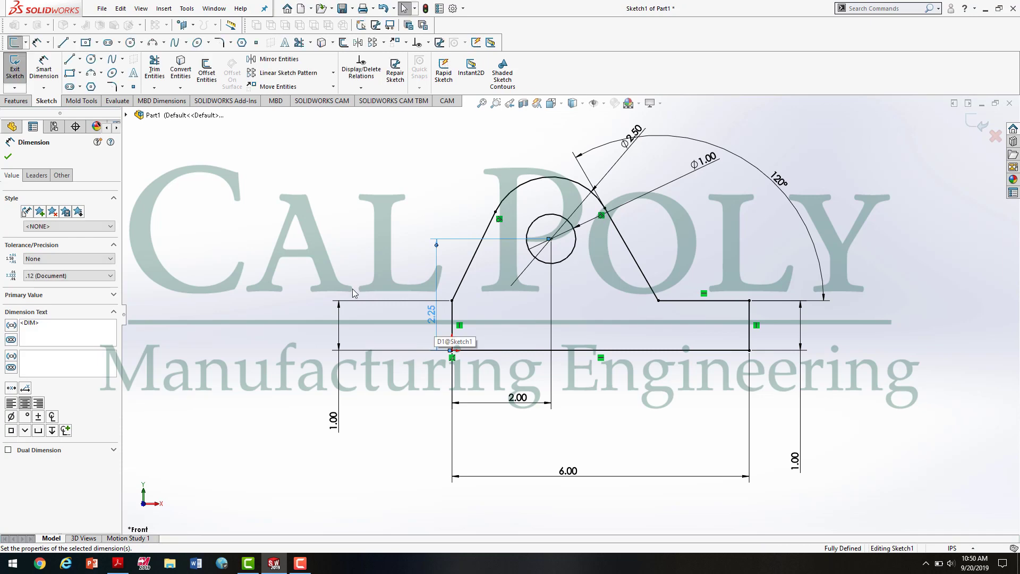
pyautogui.click(16, 69)
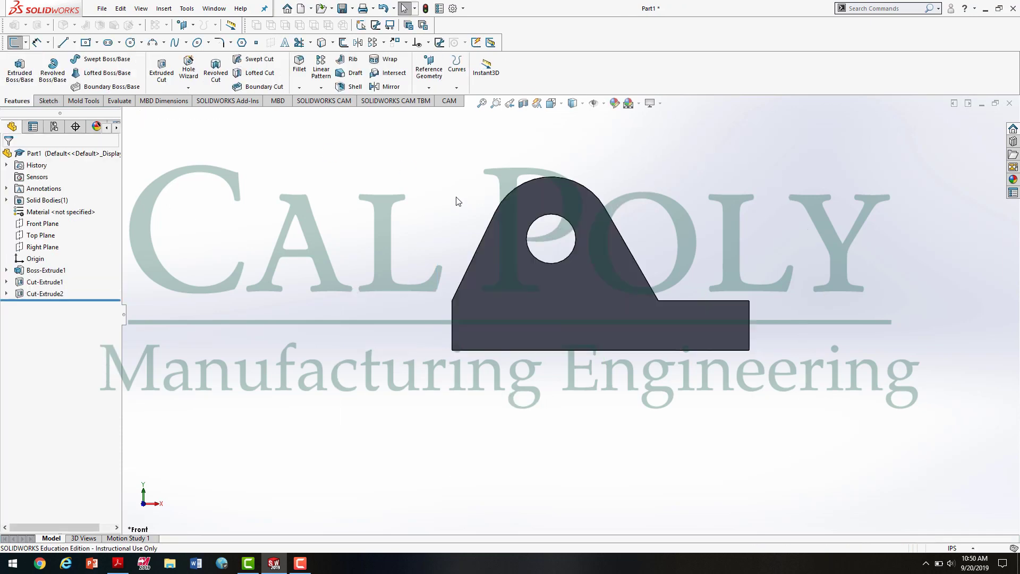
pyautogui.moveTo(266, 234)
pyautogui.mouseDown(button='middle')
pyautogui.moveTo(330, 280)
pyautogui.moveTo(329, 295)
pyautogui.moveTo(346, 295)
pyautogui.mouseUp(button='middle')
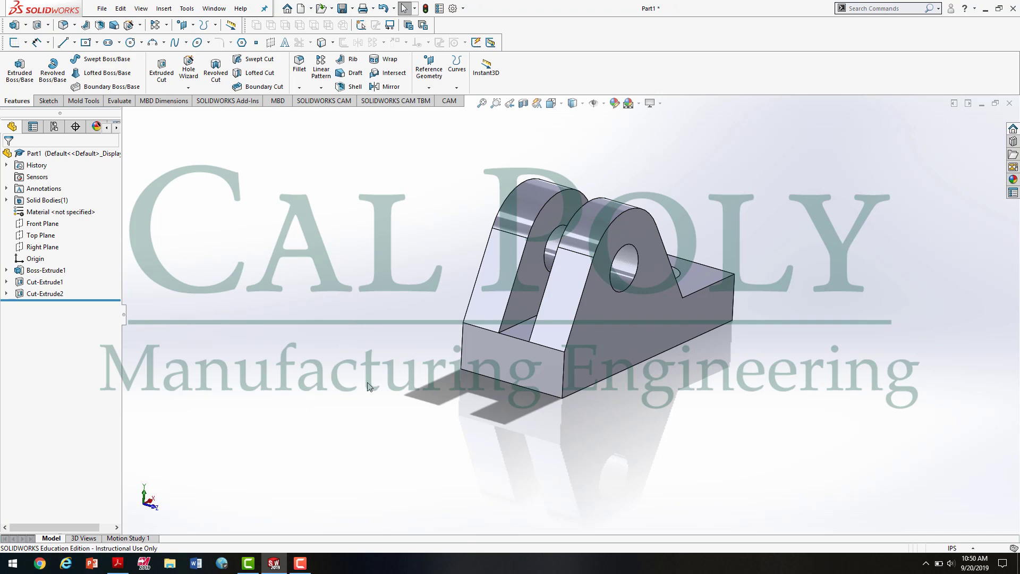
pyautogui.rightClick(53, 271)
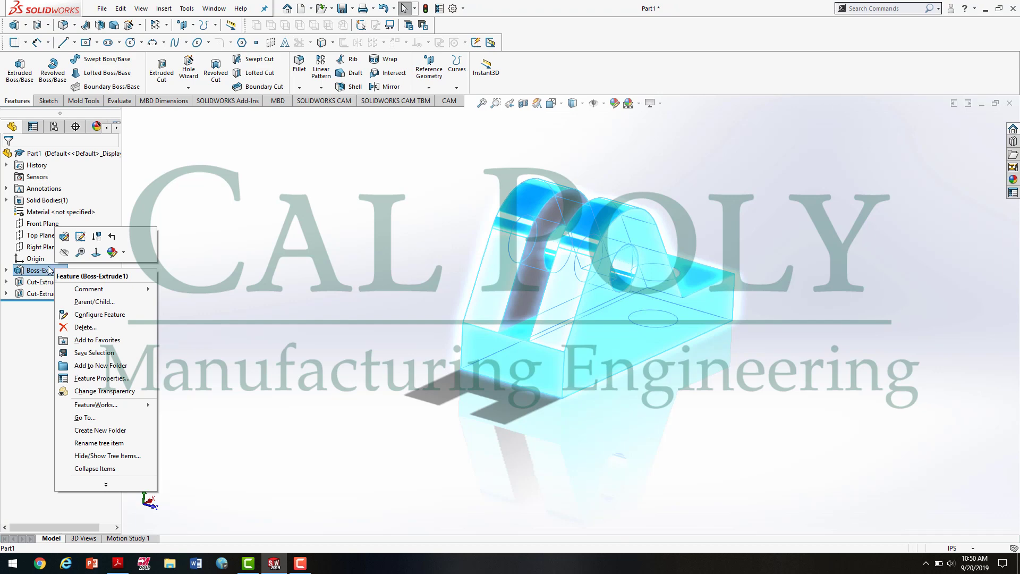
pyautogui.click(80, 236)
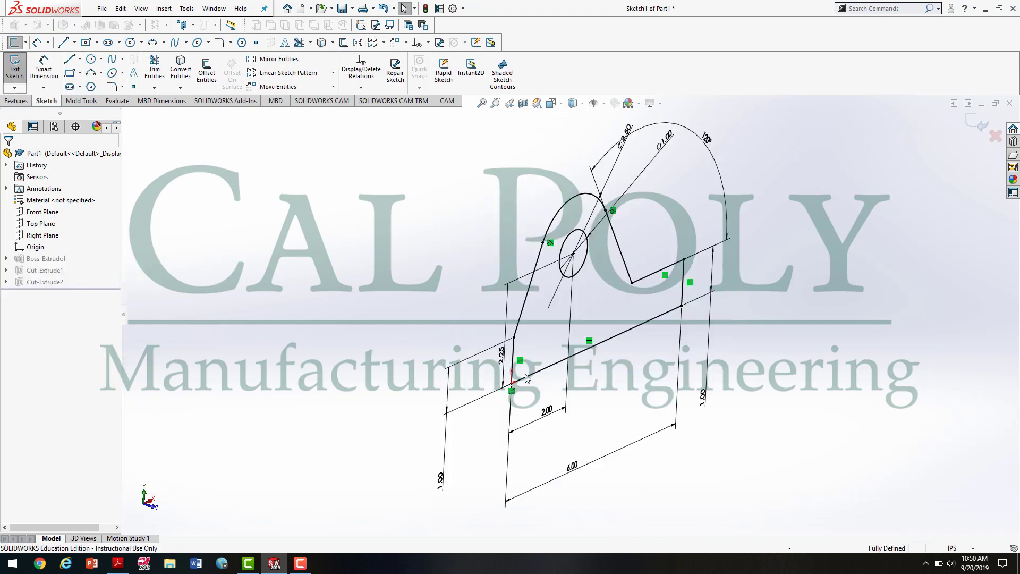
pyautogui.doubleClick(501, 355)
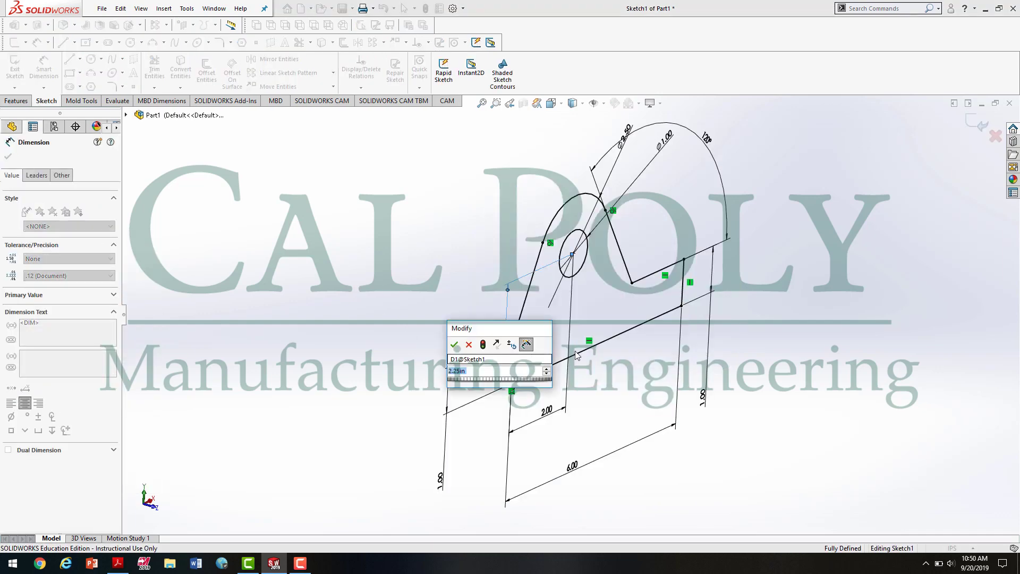
pyautogui.write('2')
pyautogui.press('Return')
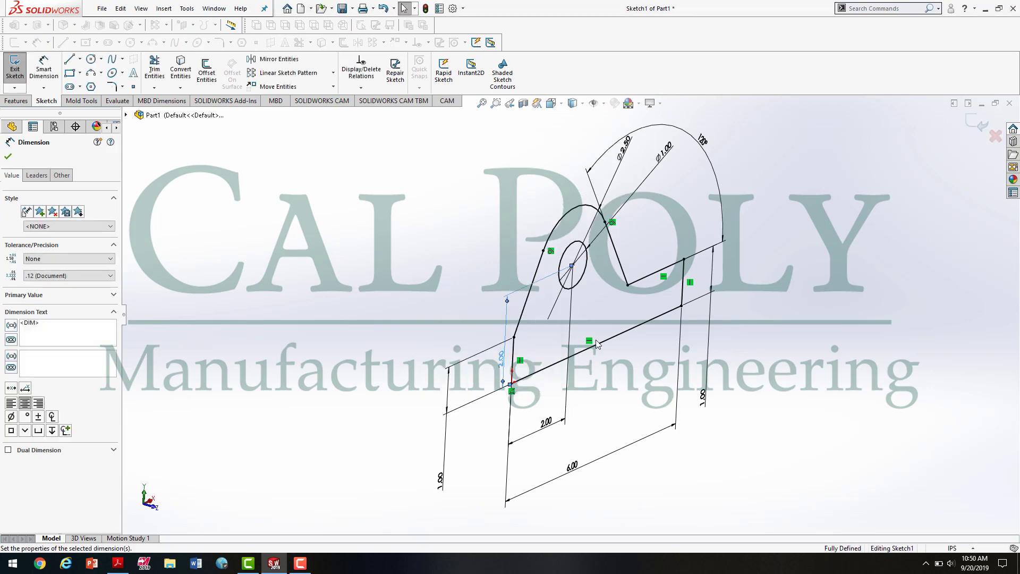
pyautogui.click(15, 68)
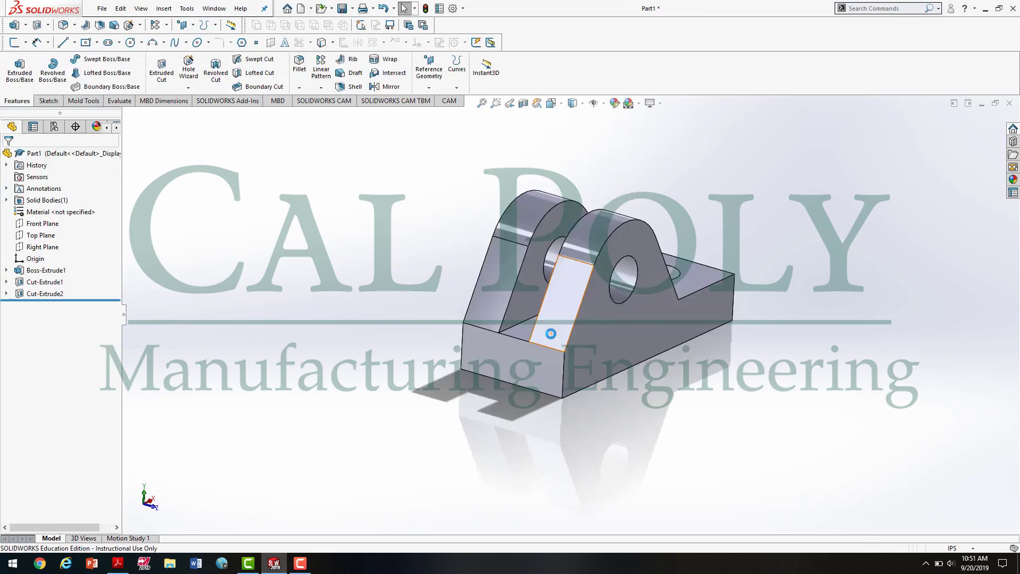
# Orbit the bracket, open the Cut-Extrude1 sketch for editing, then bring up the PDF drawing.
pyautogui.moveTo(668, 378)
pyautogui.mouseDown(button='middle')
pyautogui.moveTo(680, 413)
pyautogui.moveTo(657, 368)
pyautogui.mouseUp(button='middle')
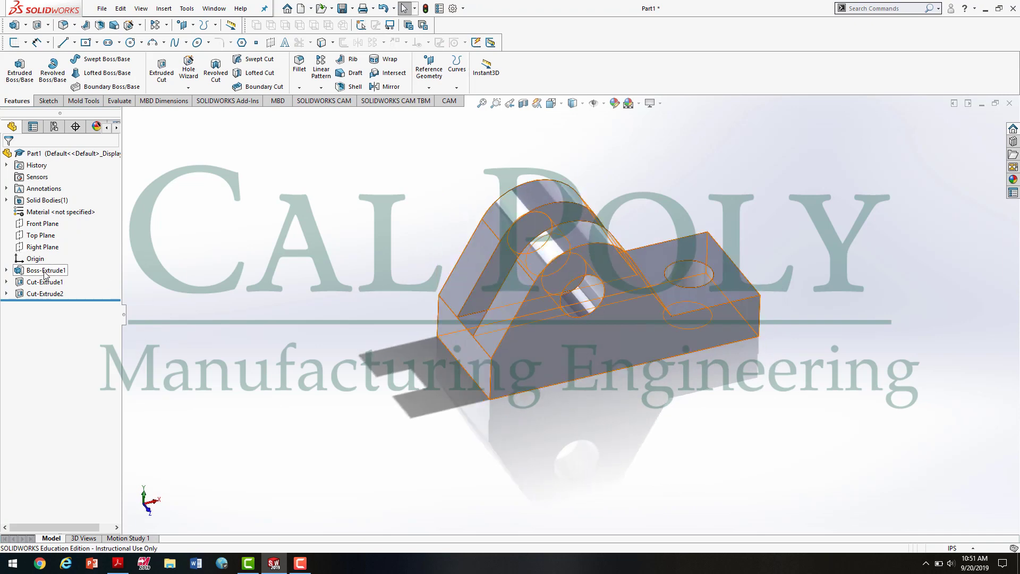
pyautogui.rightClick(31, 286)
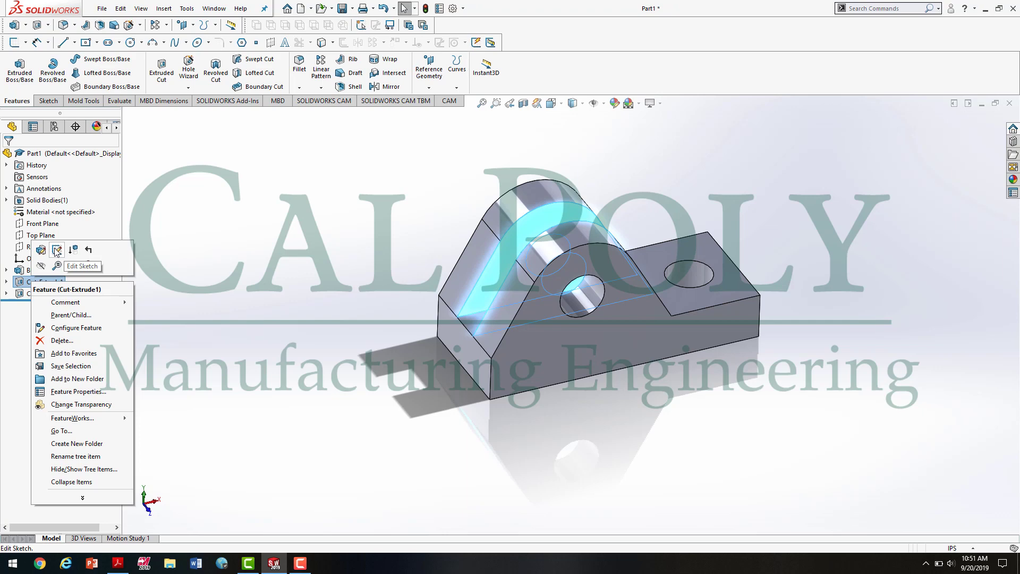
pyautogui.click(57, 250)
pyautogui.moveTo(234, 245)
pyautogui.mouseDown(button='middle')
pyautogui.moveTo(291, 342)
pyautogui.moveTo(308, 303)
pyautogui.moveTo(318, 357)
pyautogui.moveTo(417, 361)
pyautogui.mouseUp(button='middle')
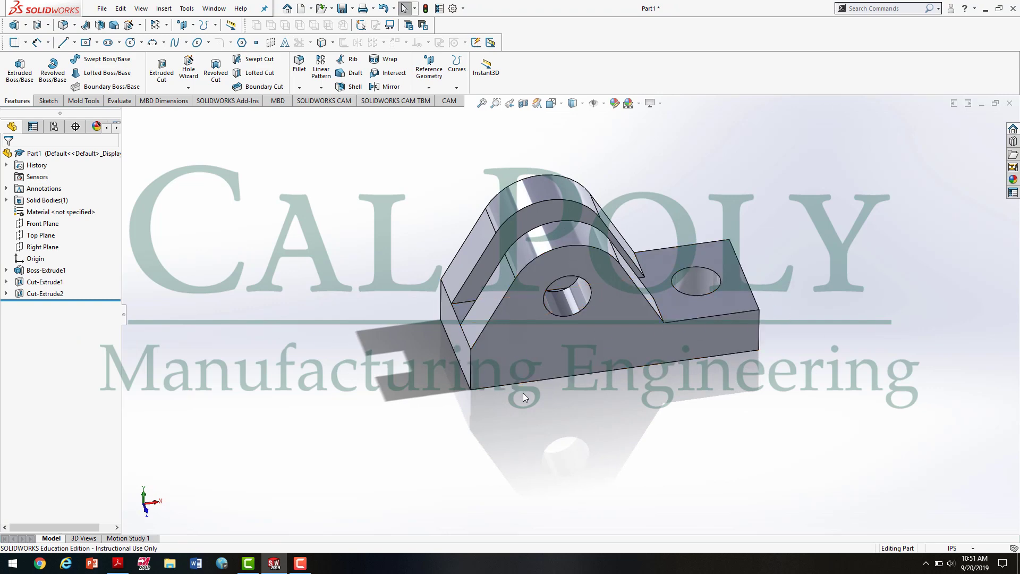
pyautogui.click(119, 562)
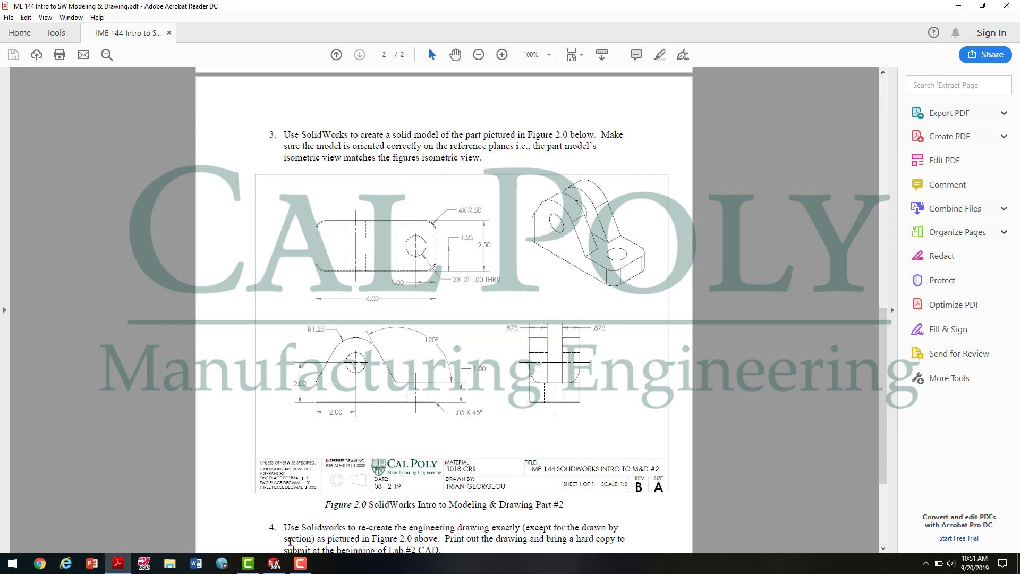
# Switch back to SOLIDWORKS Part1 after reviewing the Figure 2.0 drawing.
pyautogui.click(274, 563)
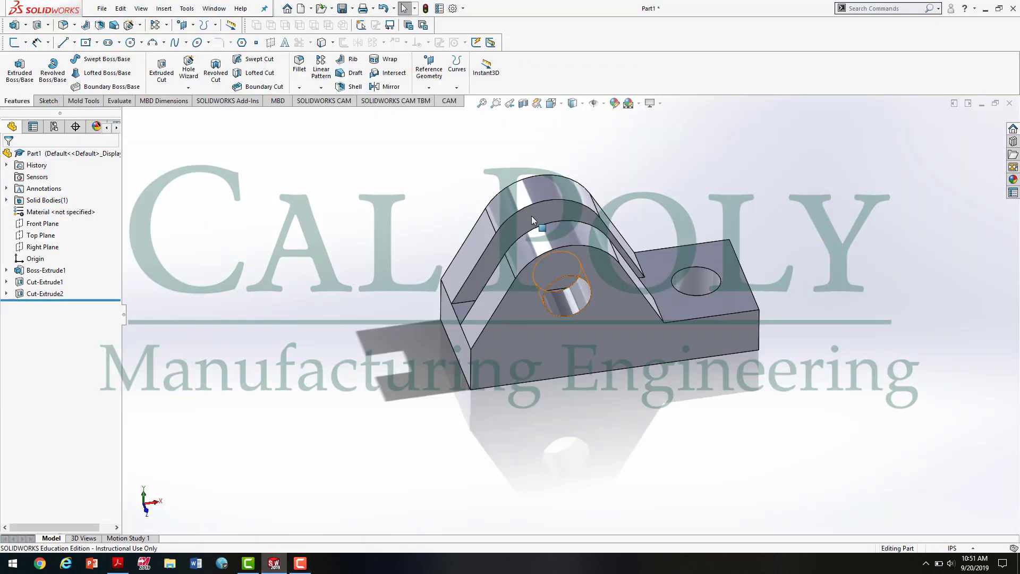
# Start a 0.50 in fillet and select the first base corner edge.
pyautogui.click(299, 87)
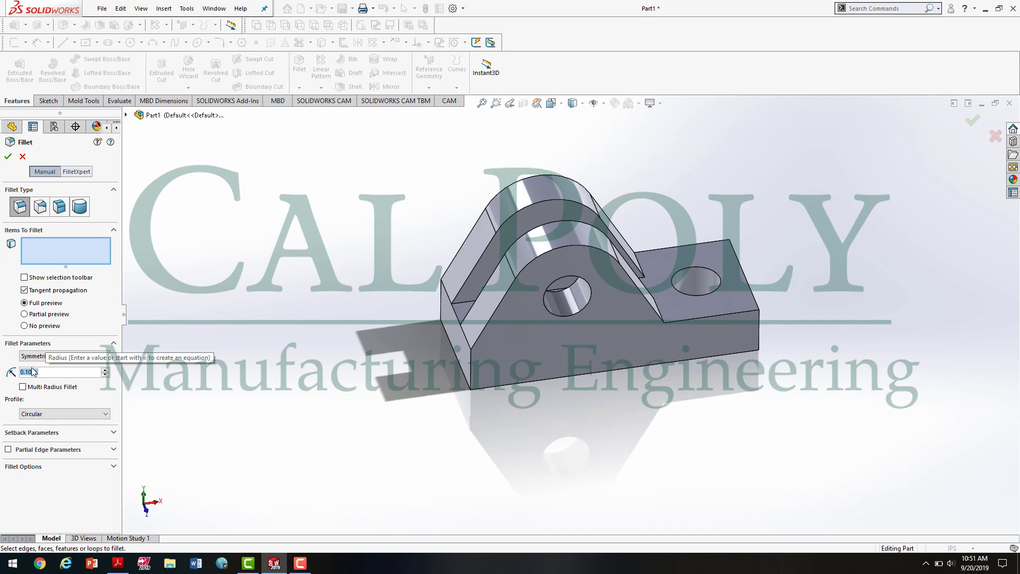
pyautogui.write('.5')
pyautogui.press('Return')
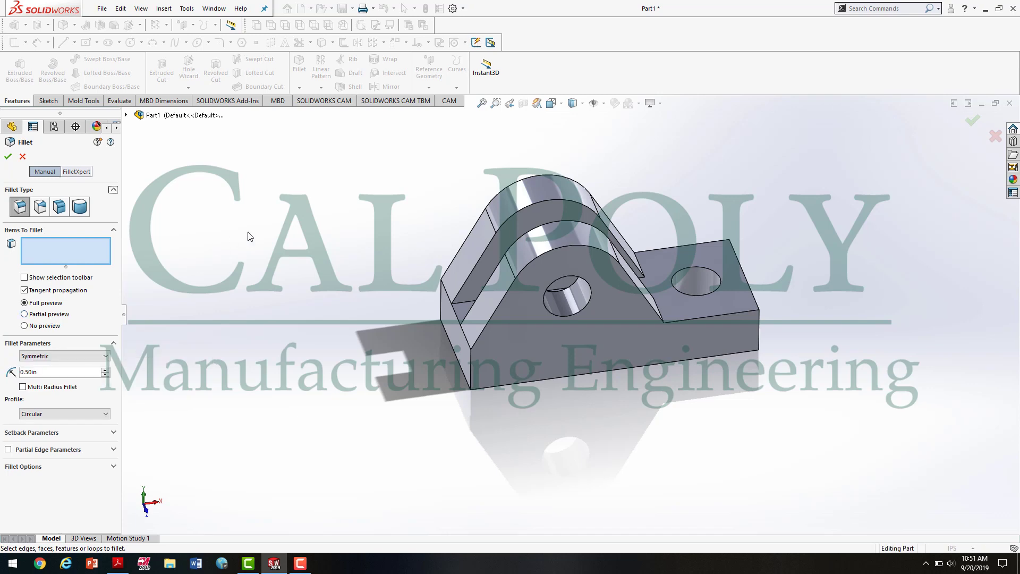
pyautogui.click(471, 371)
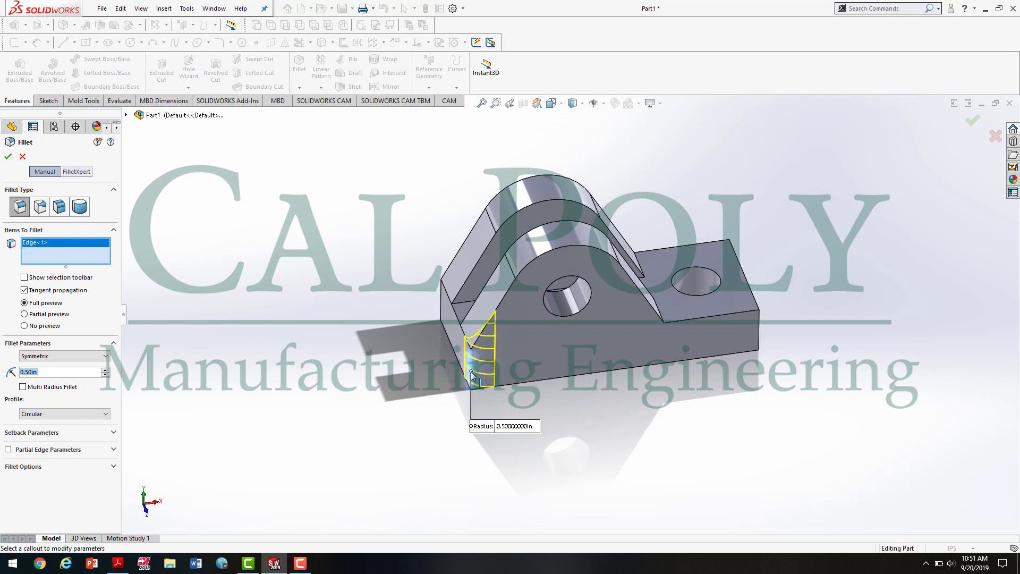
pyautogui.moveTo(716, 398); pyautogui.dragTo(621, 441, button='middle')
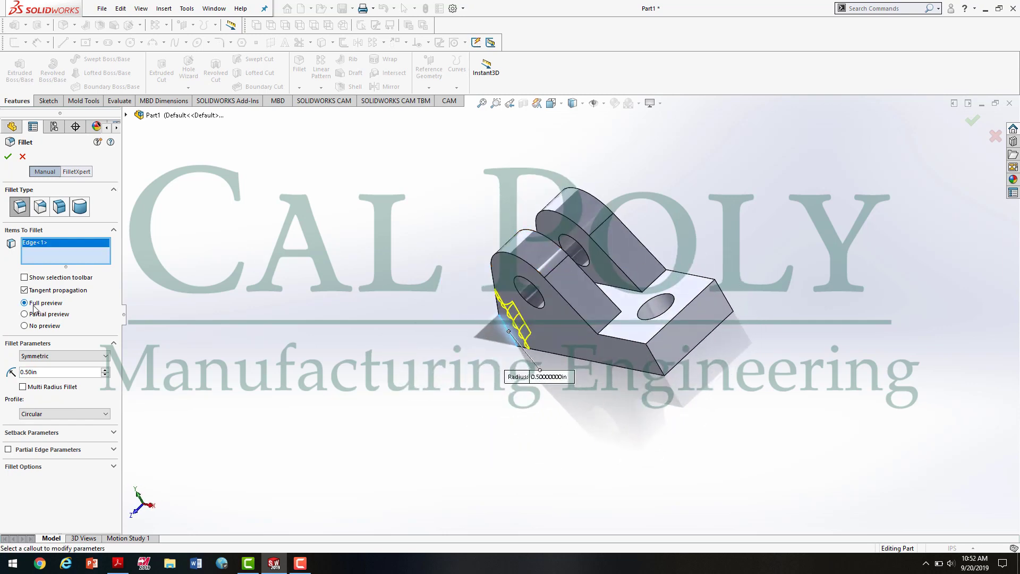
pyautogui.moveTo(319, 361); pyautogui.dragTo(676, 315, button='middle')
# Add the remaining three base corner edges and apply Fillet1.
pyautogui.click(651, 354)
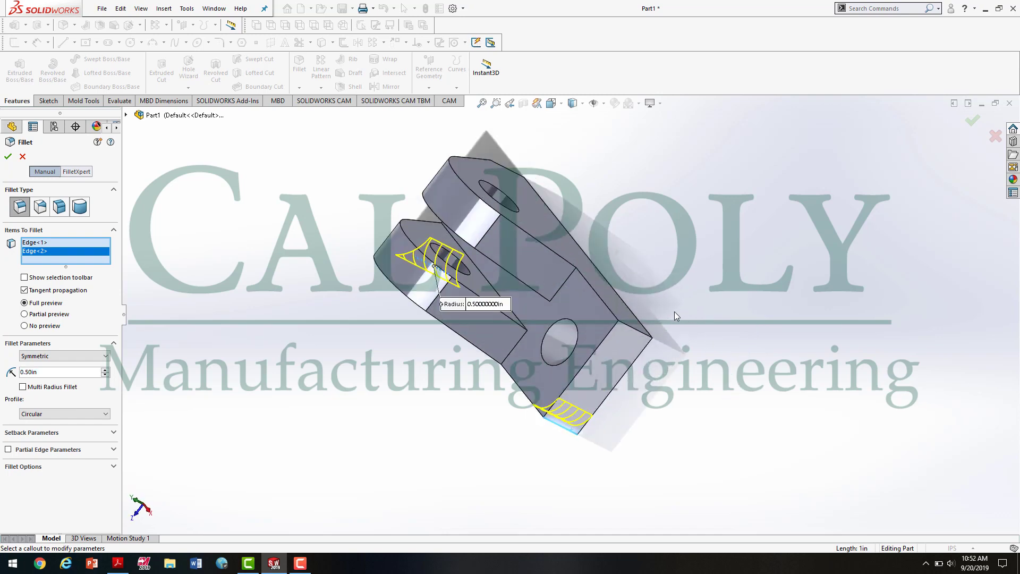
pyautogui.click(646, 333)
pyautogui.moveTo(626, 203); pyautogui.dragTo(553, 145, button='middle')
pyautogui.click(499, 119)
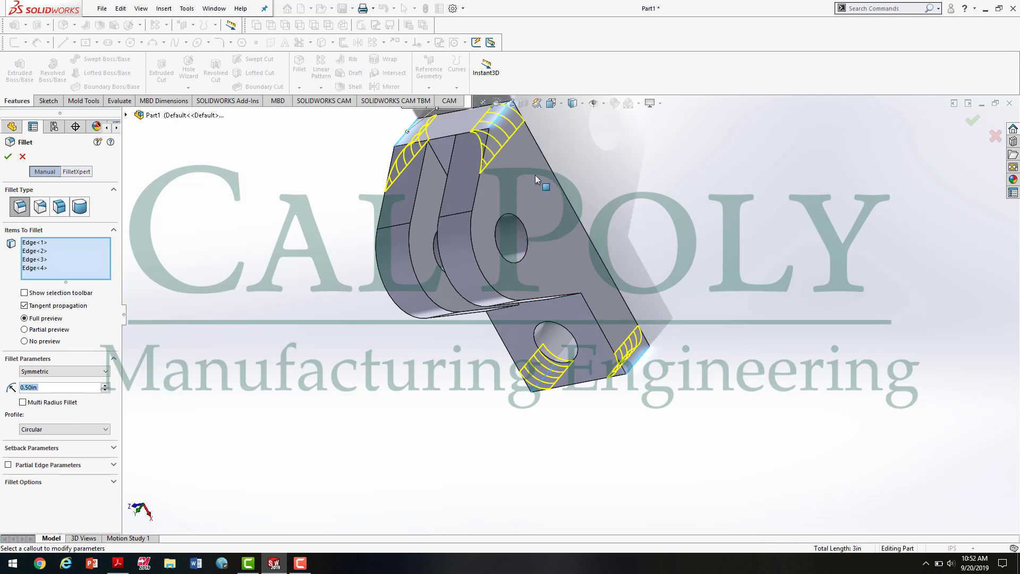
pyautogui.scroll(-5, 559, 208)
pyautogui.moveTo(608, 405); pyautogui.dragTo(664, 351, button='middle')
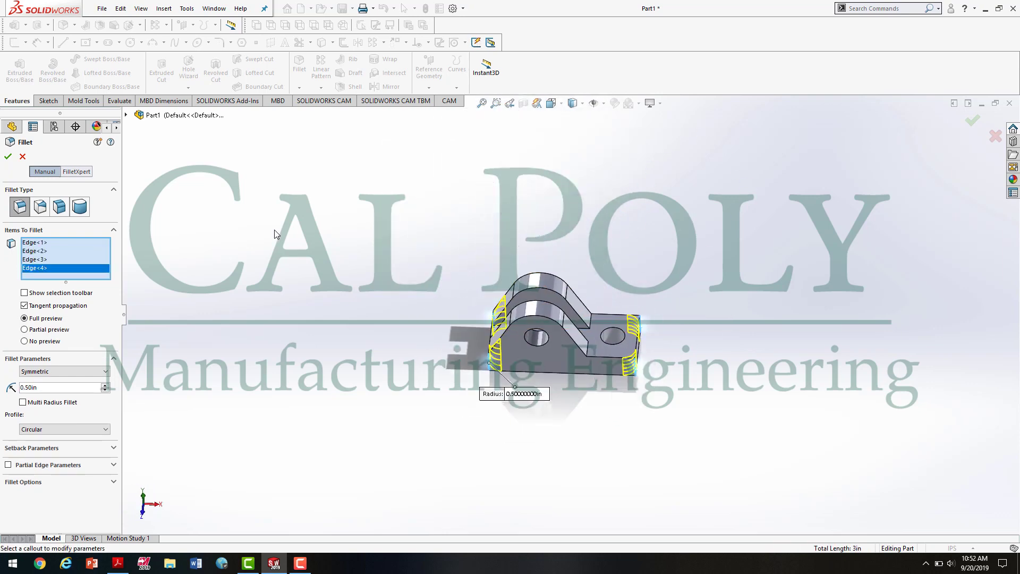
pyautogui.click(8, 156)
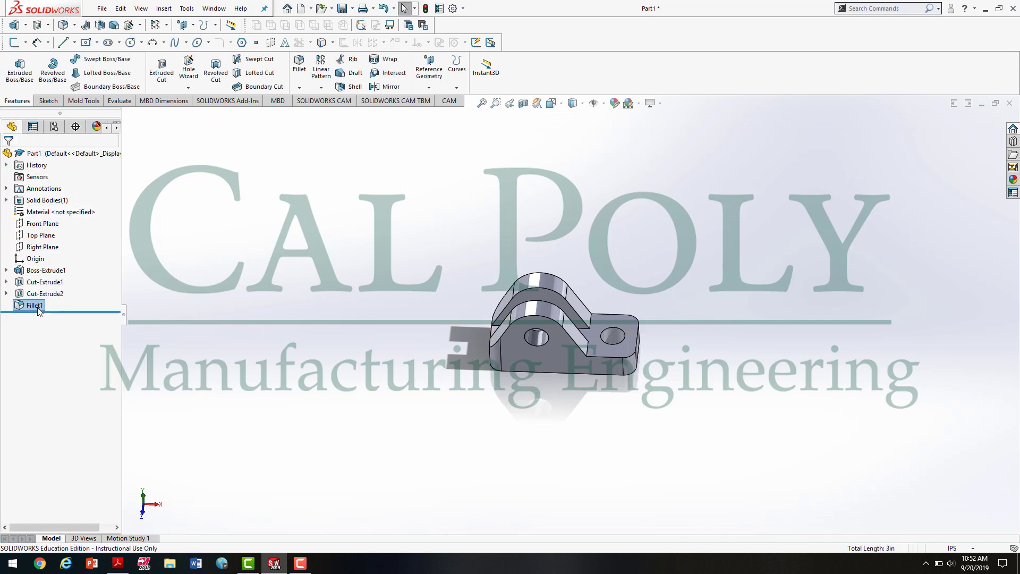
pyautogui.moveTo(596, 384); pyautogui.dragTo(587, 348, button='middle')
pyautogui.scroll(-3, 586, 348)
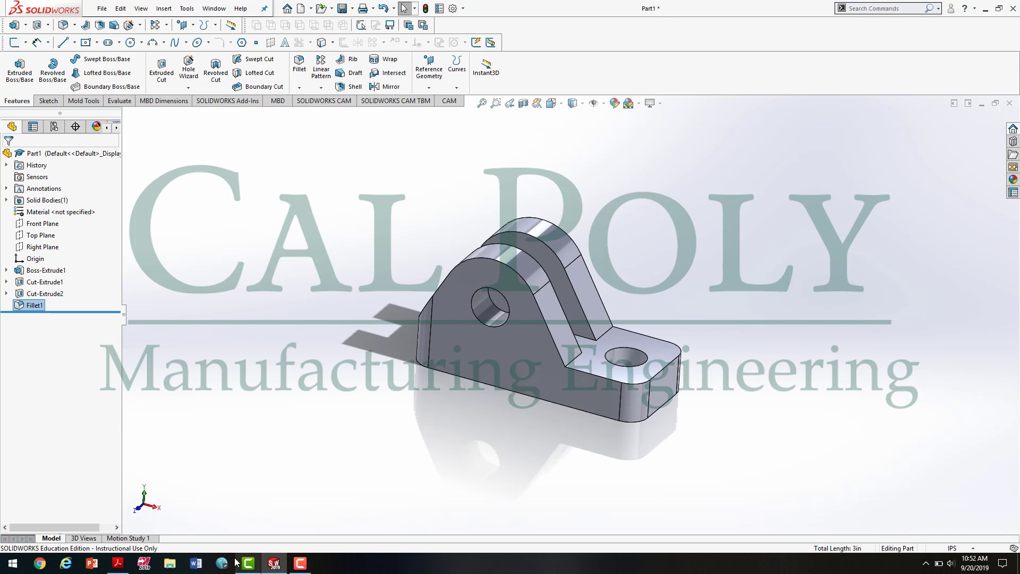
# Bring the Figure 2.0 bracket drawing in Acrobat Reader to the front.
pyautogui.click(118, 563)
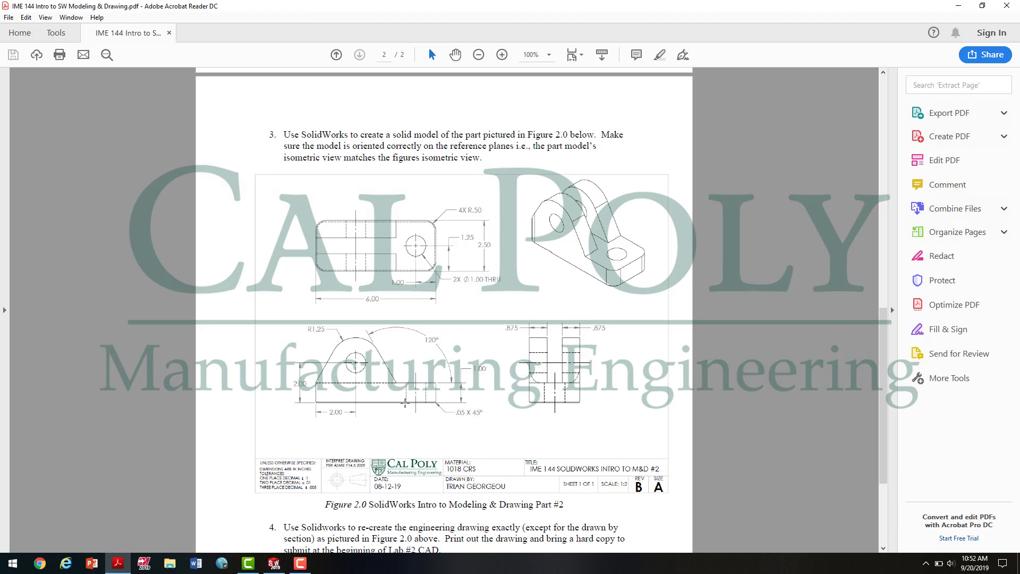
# Start a chamfer with 0.05 in distance, initially picking the front face.
pyautogui.click(274, 563)
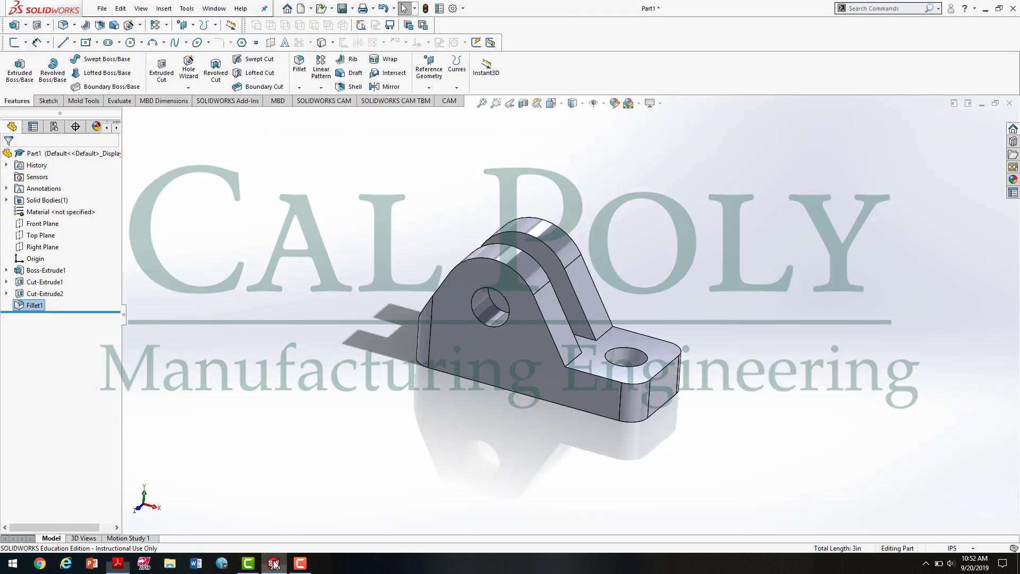
pyautogui.click(300, 88)
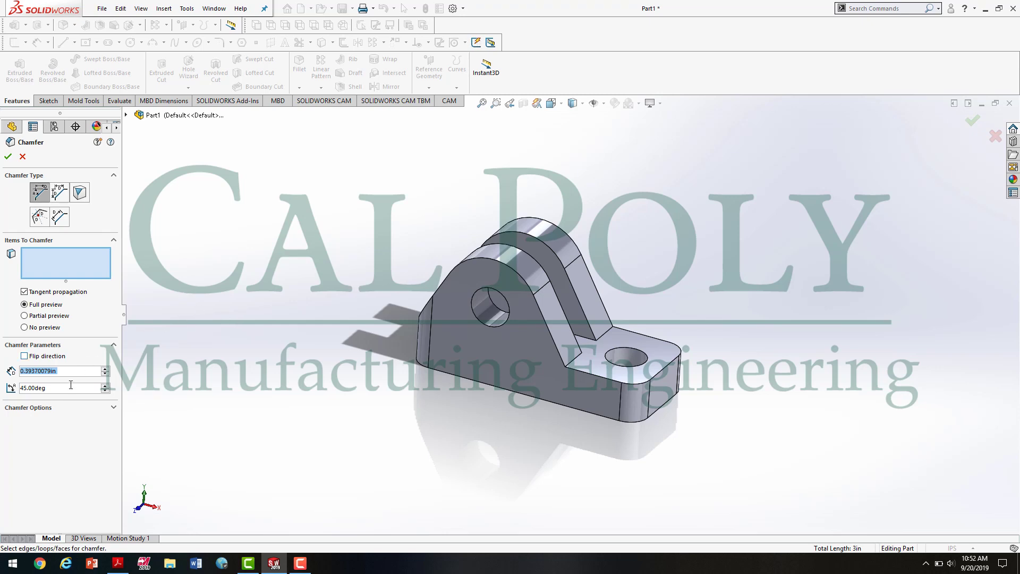
pyautogui.write('.0')
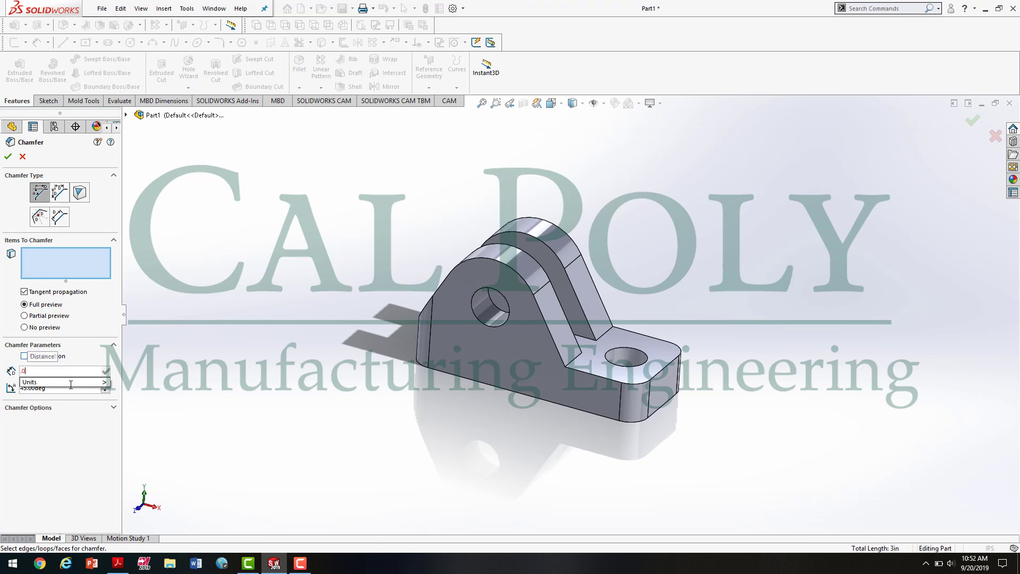
pyautogui.write('5')
pyautogui.press('Return')
pyautogui.moveTo(519, 499); pyautogui.dragTo(542, 357, button='middle')
pyautogui.click(541, 357)
pyautogui.scroll(-5, 619, 359)
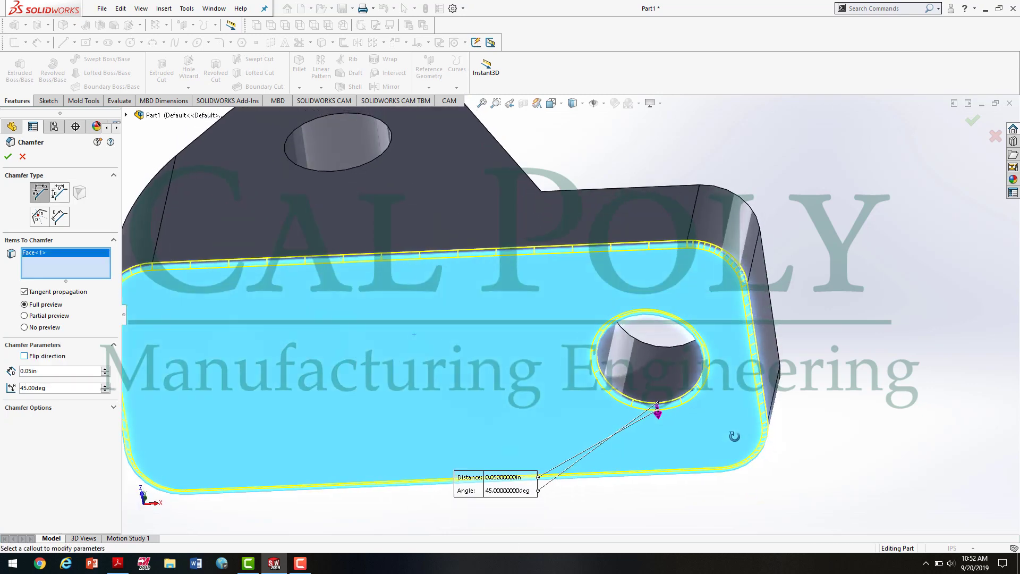
pyautogui.moveTo(734, 436); pyautogui.dragTo(696, 391, button='middle')
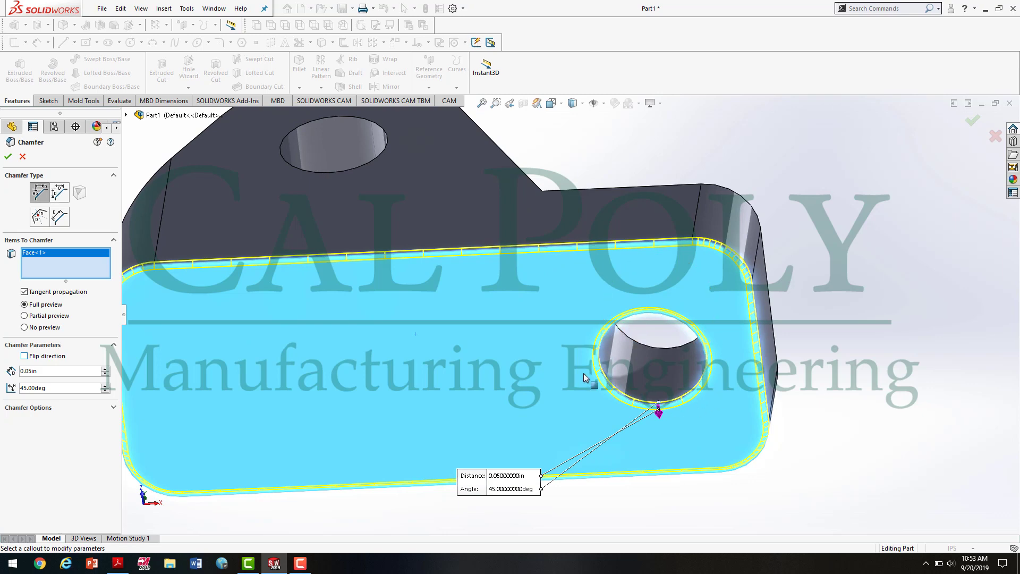
pyautogui.scroll(5, 584, 377)
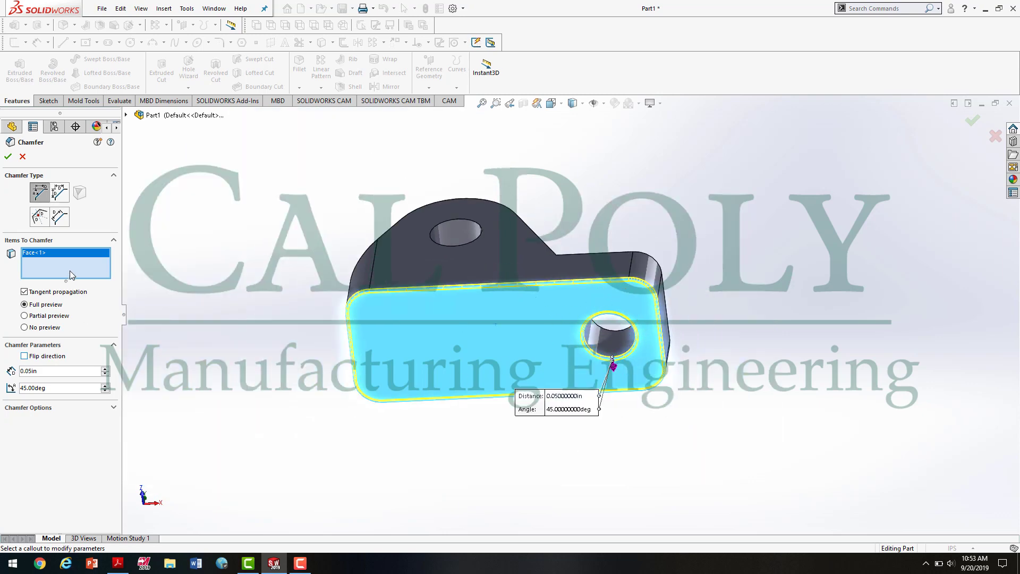
# Replace the face with the base's bottom edge loop and apply the 0.05 in × 45° chamfer.
pyautogui.rightClick(69, 269)
pyautogui.click(108, 279)
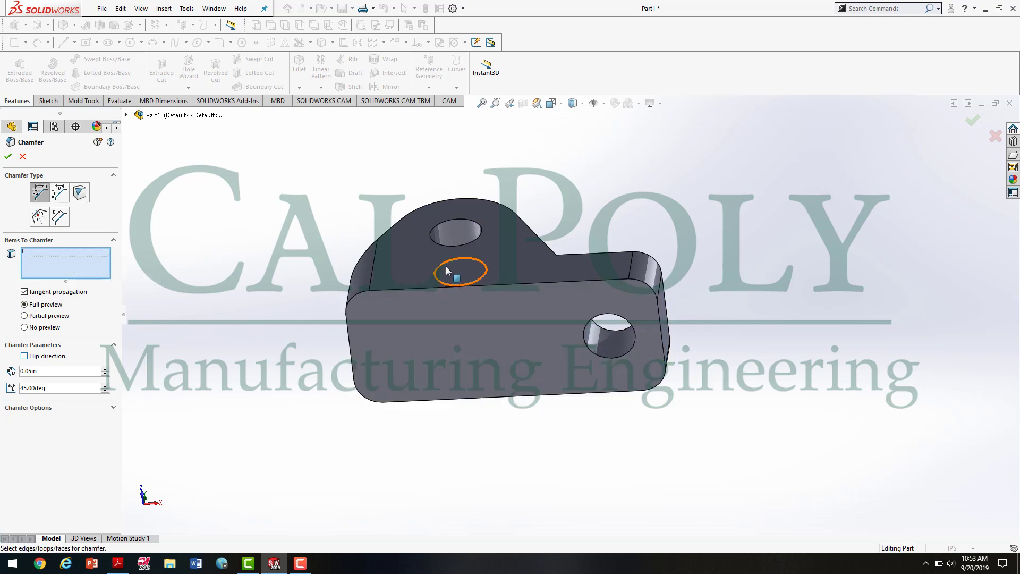
pyautogui.click(441, 288)
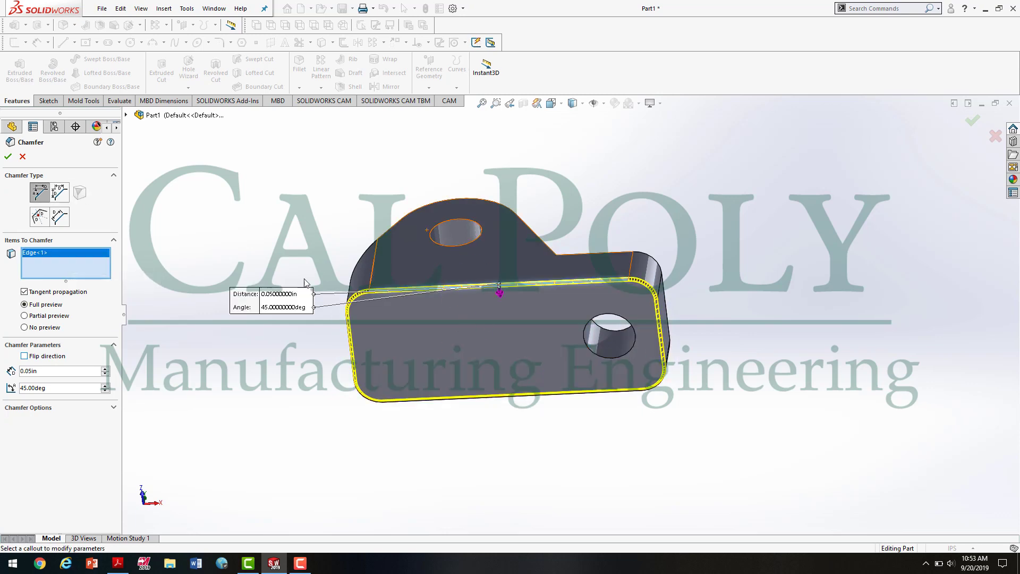
pyautogui.moveTo(721, 274); pyautogui.dragTo(179, 235, button='middle')
pyautogui.click(8, 157)
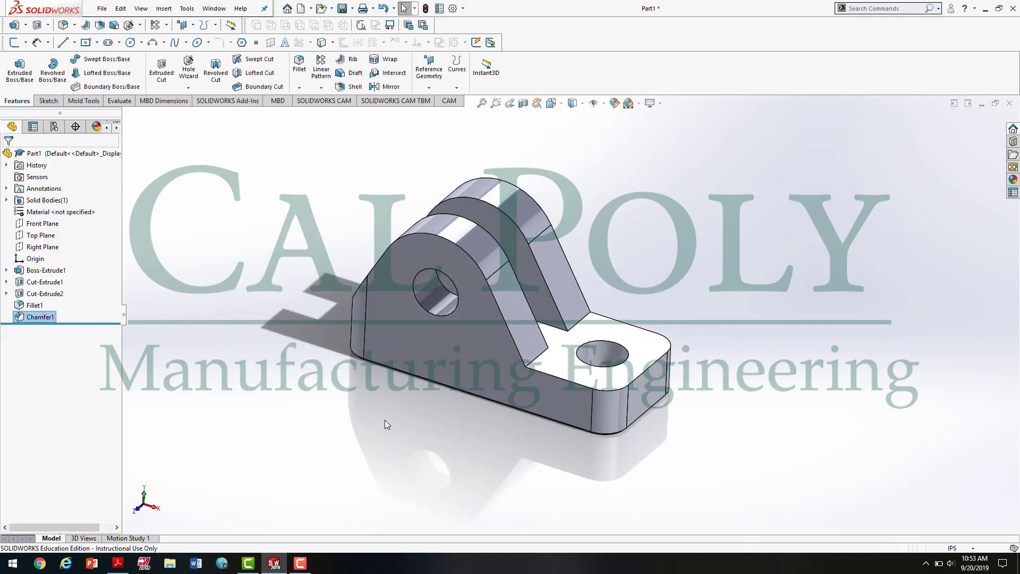
# Show the bracket in isometric view and switch to the drawing PDF for comparison.
pyautogui.press('space')
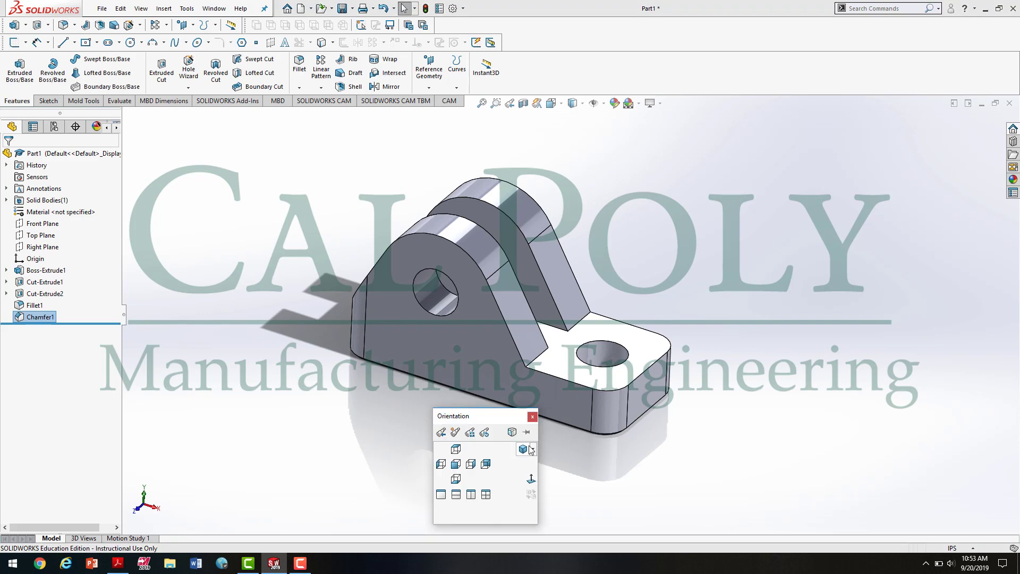
pyautogui.click(524, 450)
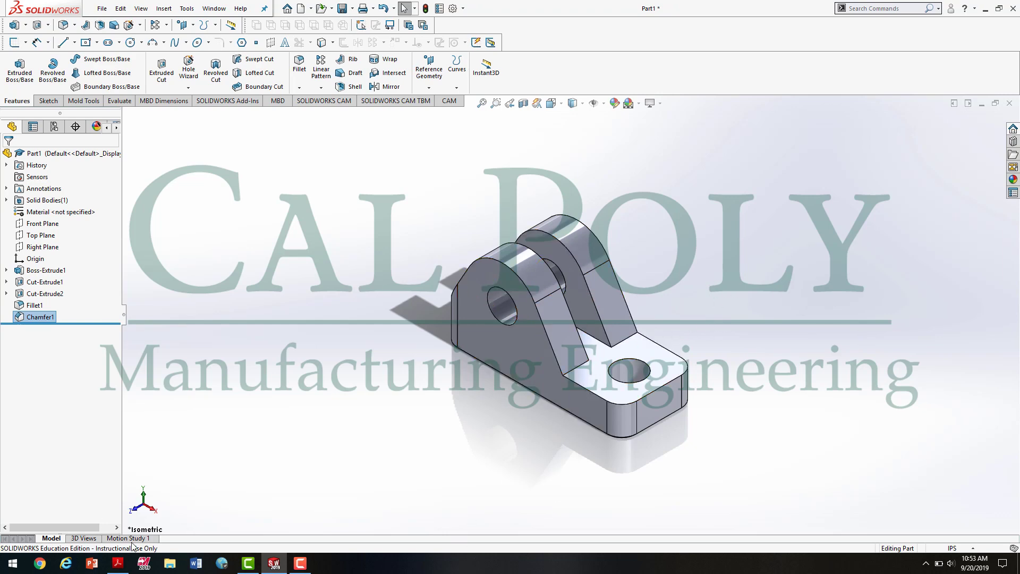
pyautogui.click(118, 564)
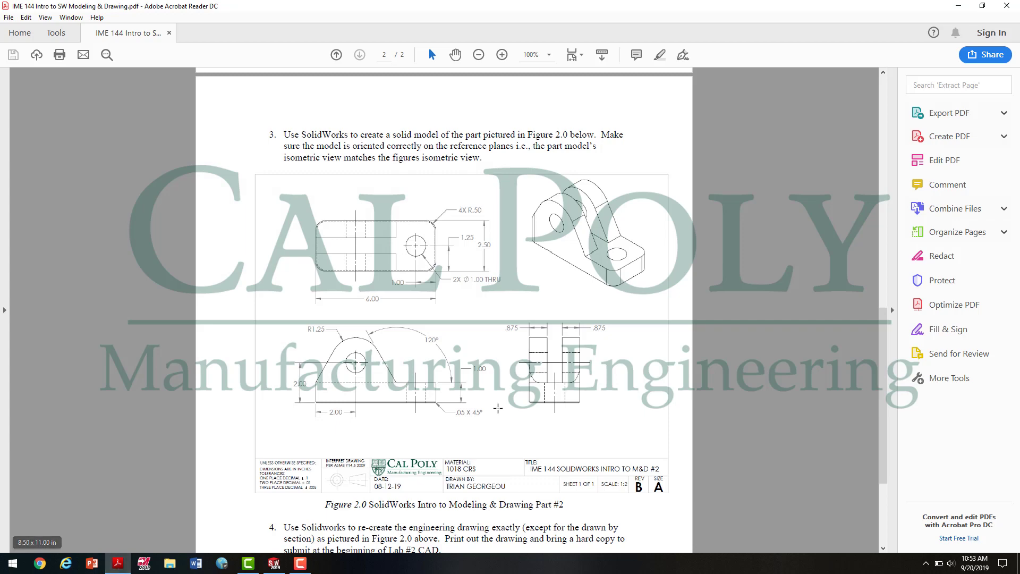
# Save As, changing the existing Part1 example file name to Part2 Video Example.
pyautogui.click(274, 562)
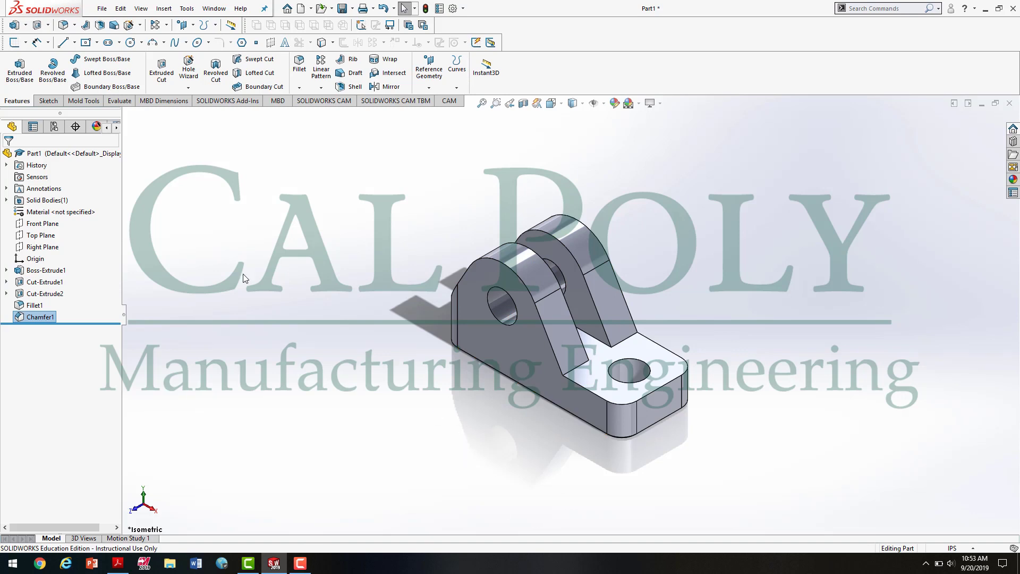
pyautogui.click(103, 9)
pyautogui.click(125, 138)
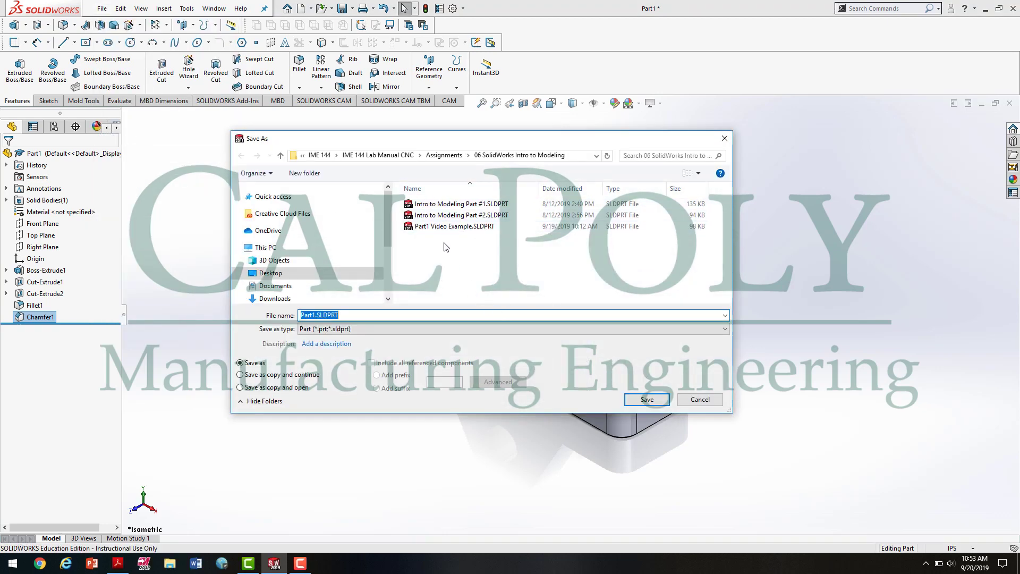
pyautogui.click(438, 227)
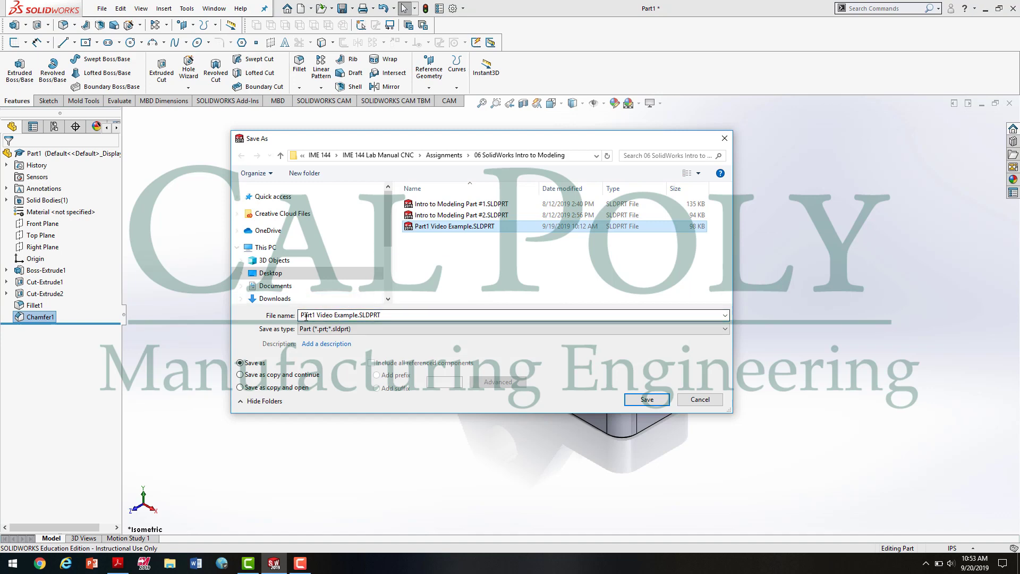
pyautogui.click(313, 316)
pyautogui.click(313, 316)
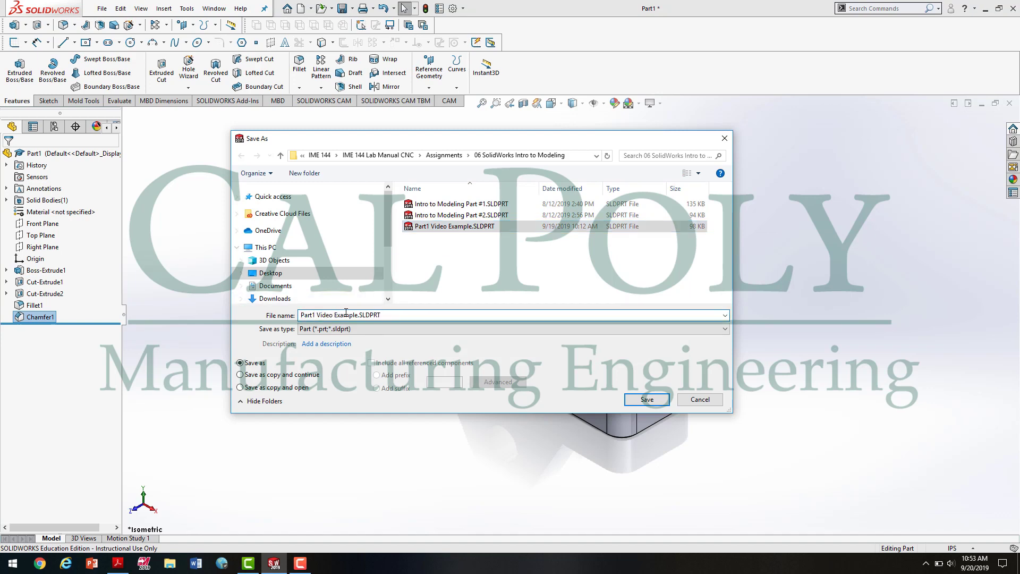
pyautogui.press('BackSpace')
pyautogui.write('2')
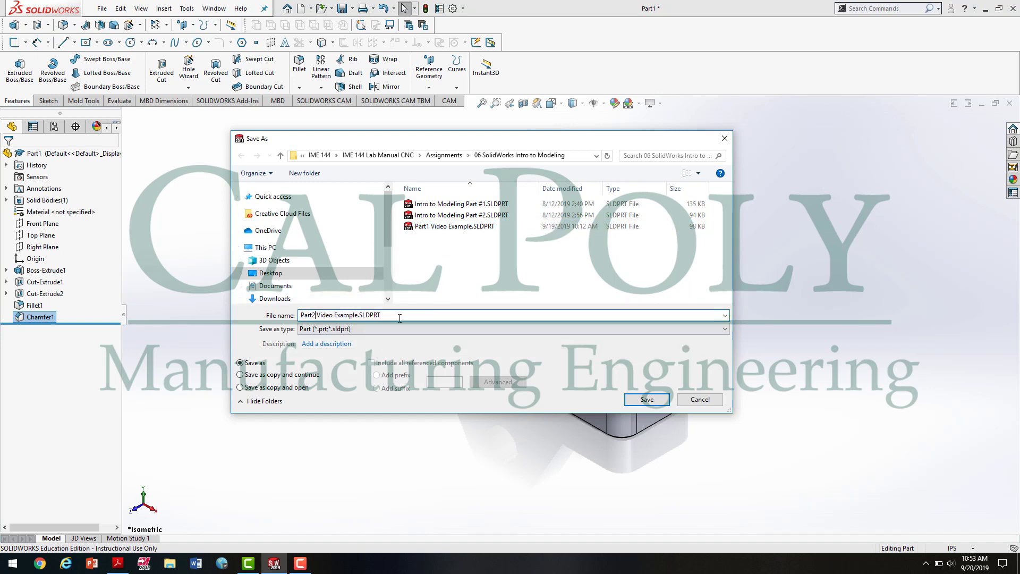
pyautogui.click(642, 401)
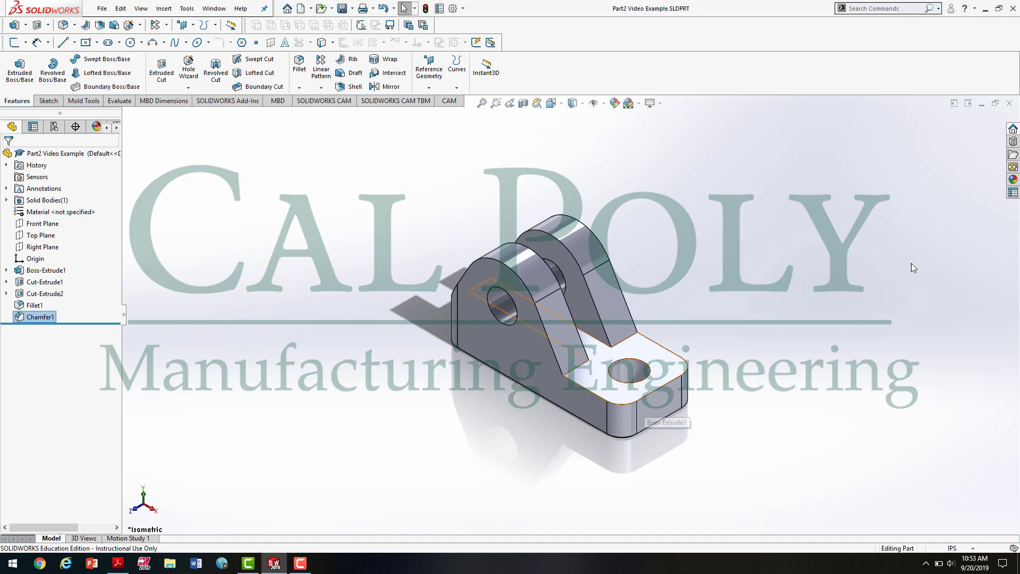